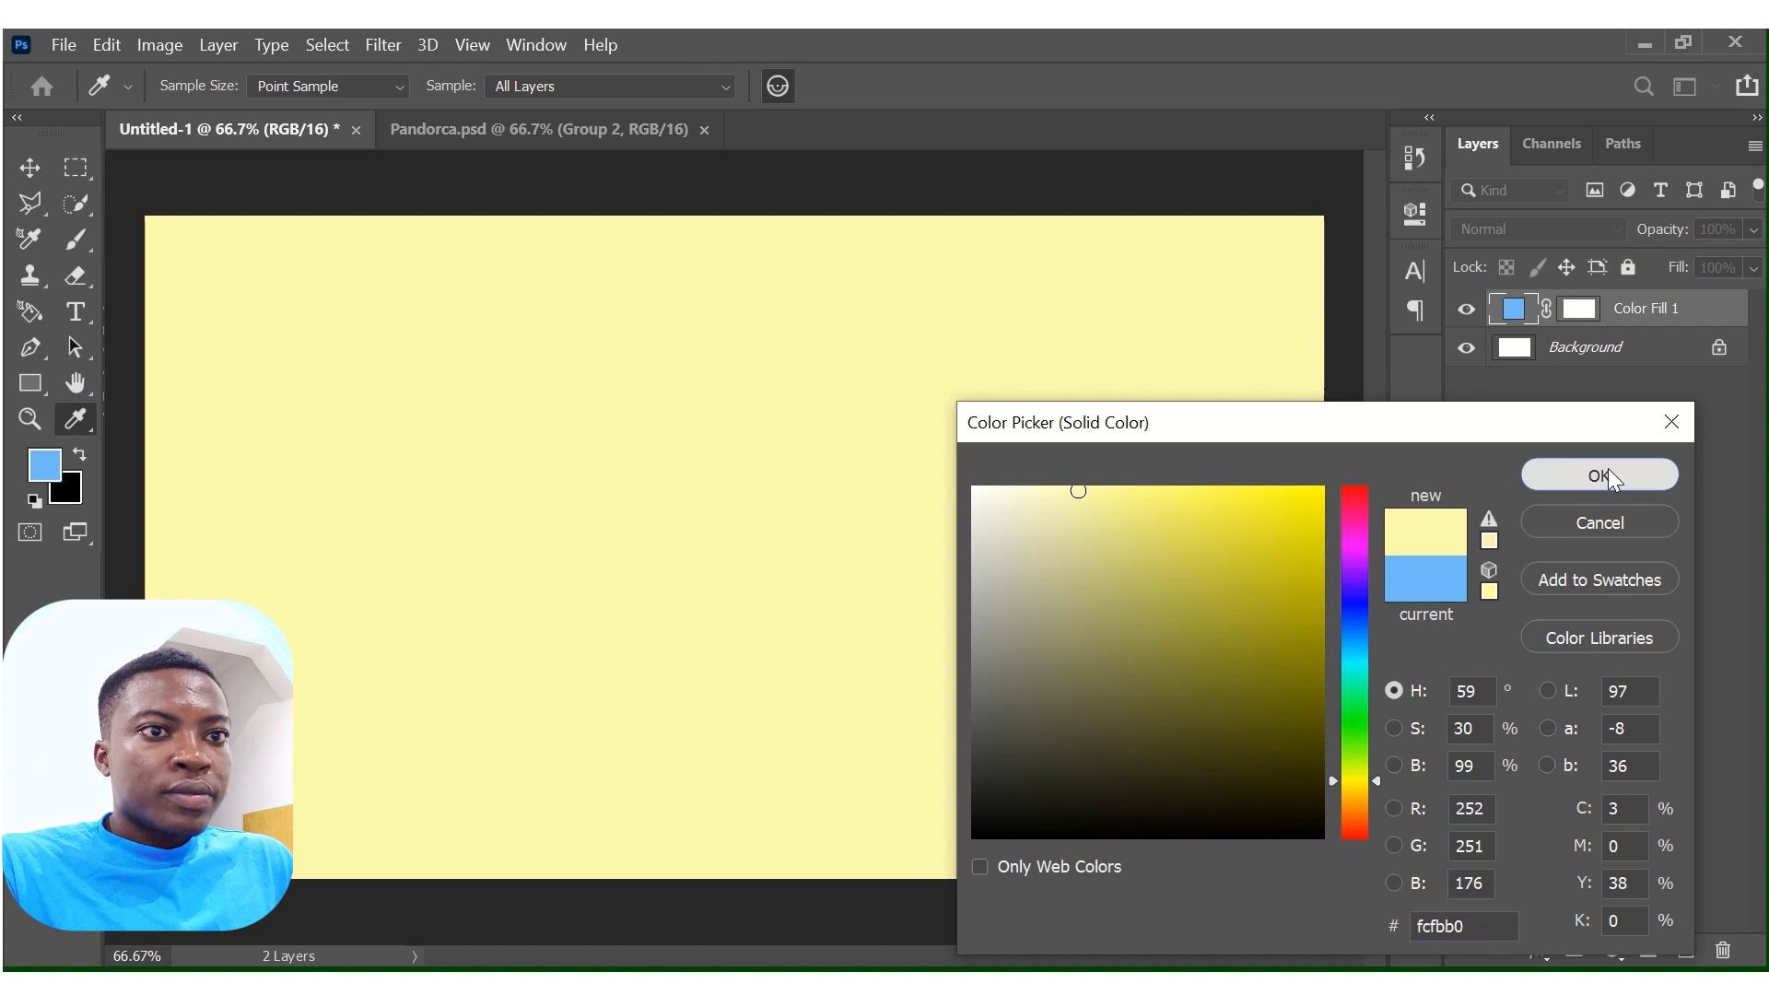
Apply pale yellow fcfbb0 to the solid colour fill layer and add the text FISHY in the middle of the canvas.
{"action": "left_click", "coordinate": [1608, 472]}
{"action": "key", "text": "t"}
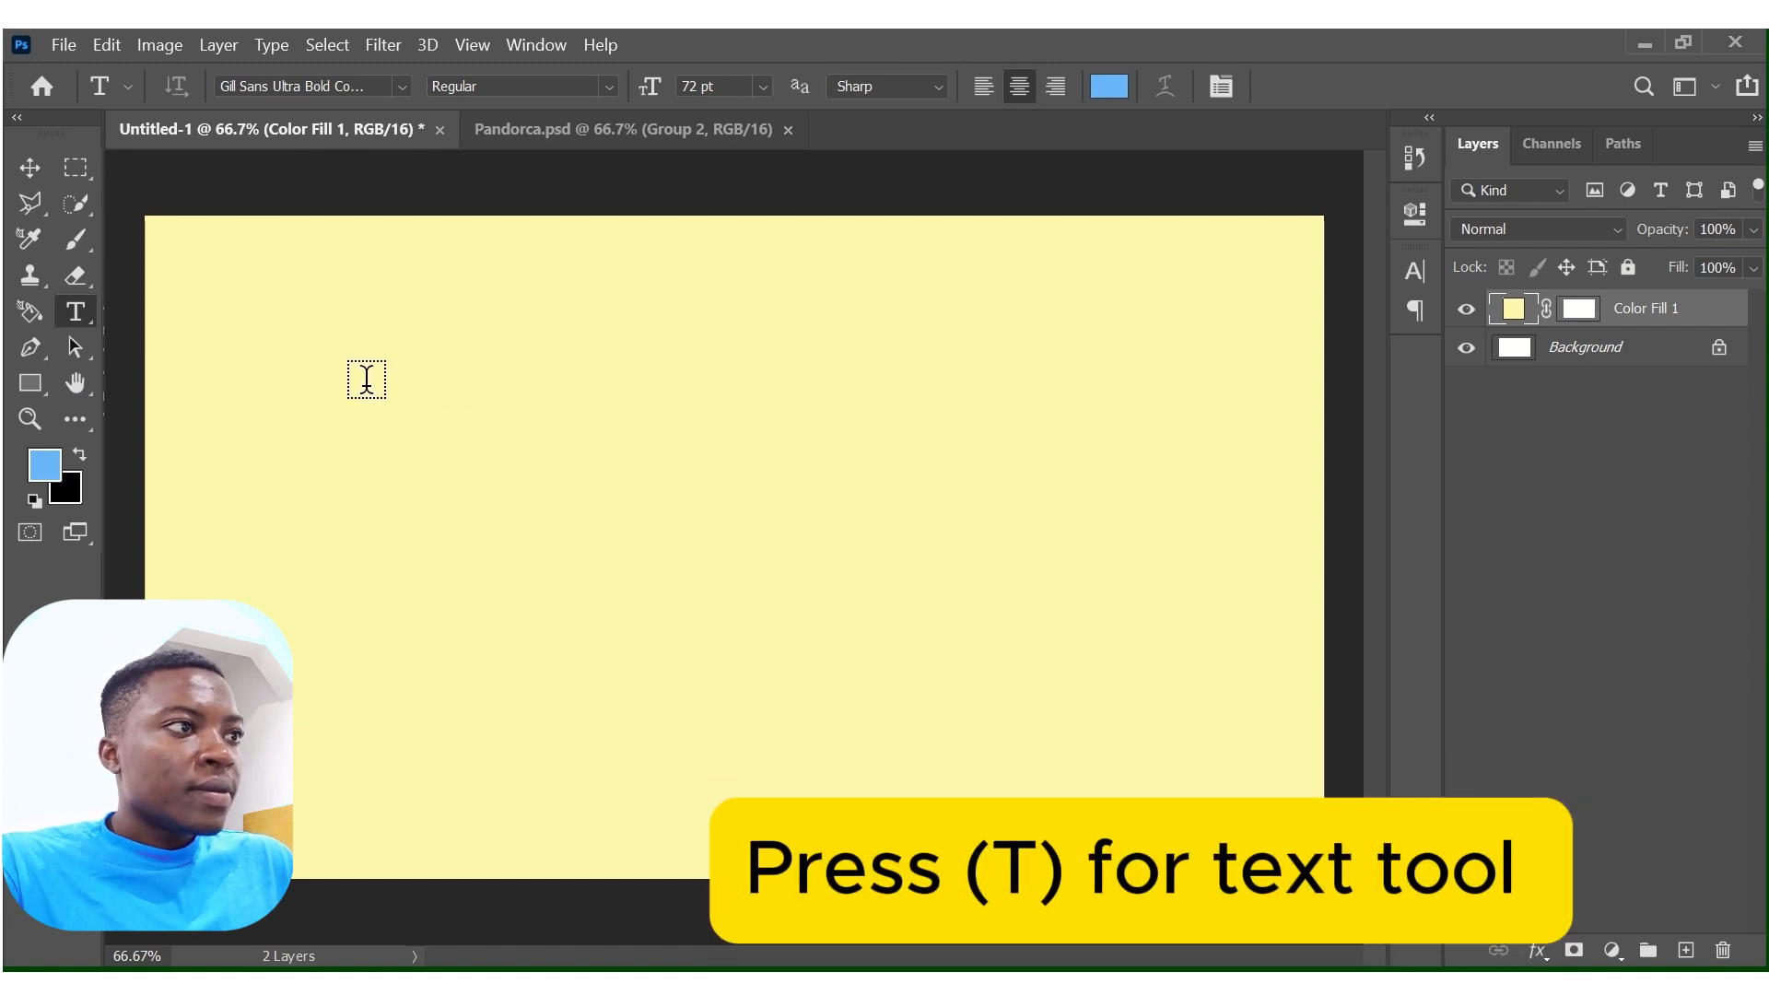
{"action": "left_click", "coordinate": [392, 461]}
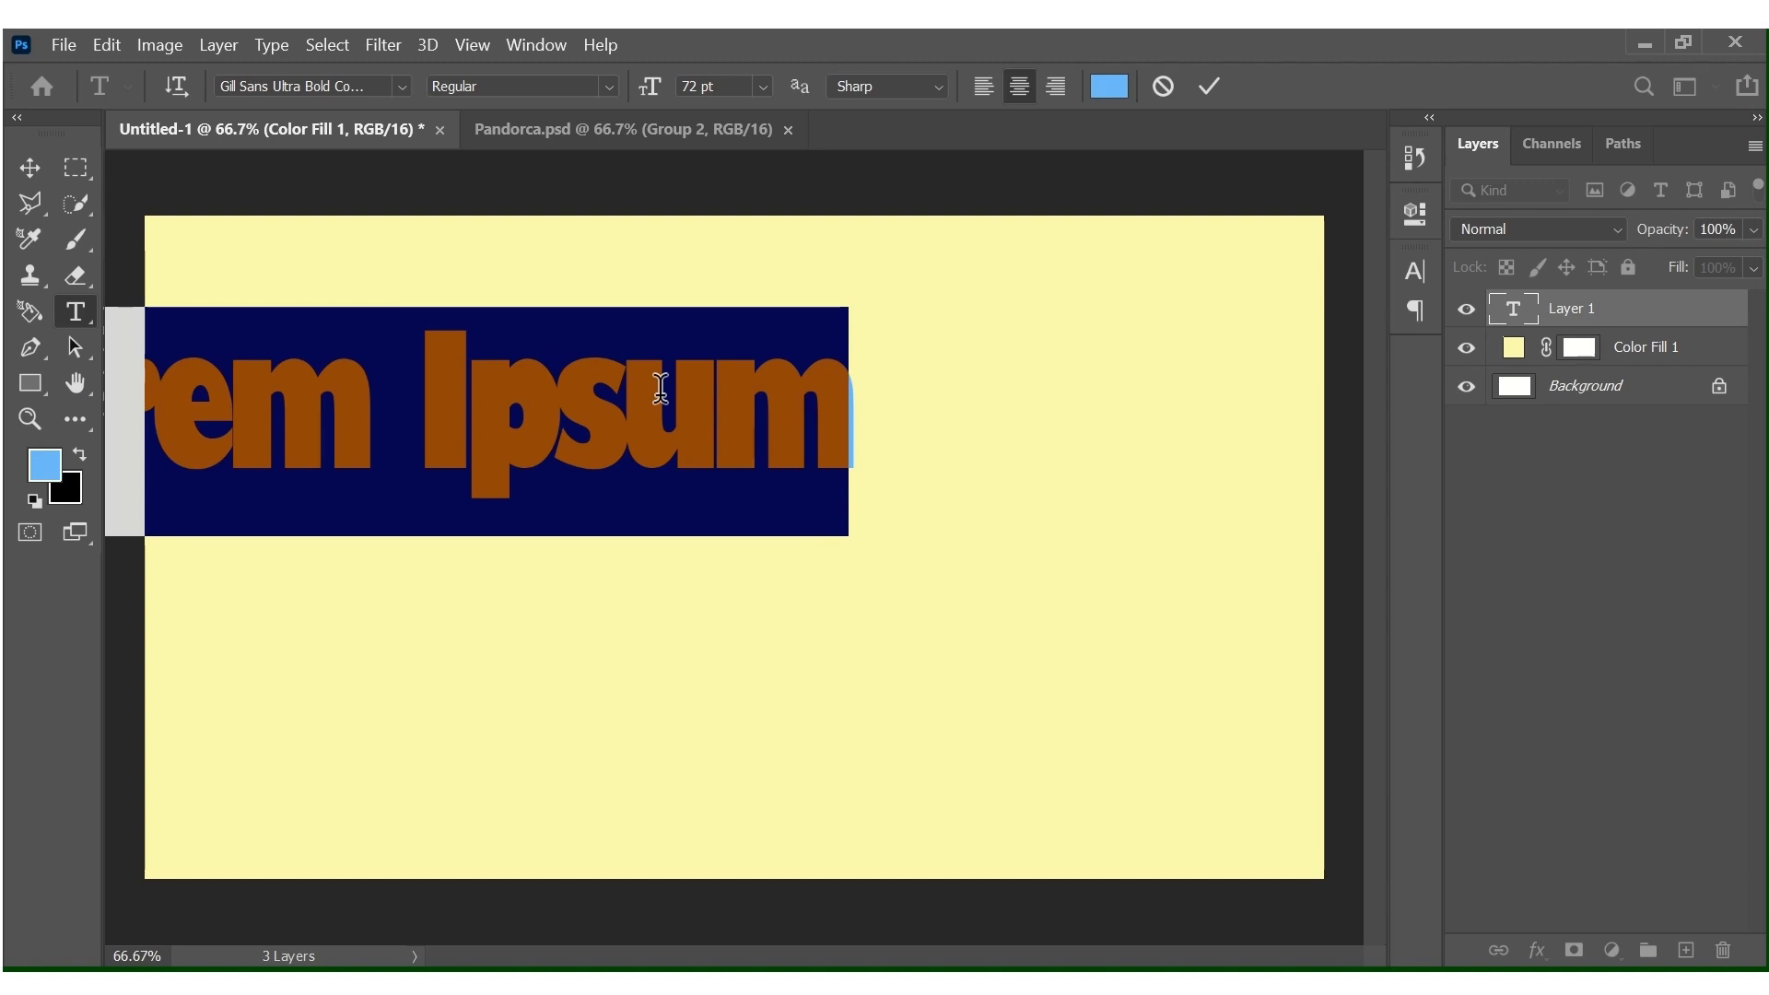
{"action": "key", "text": "BackSpace"}
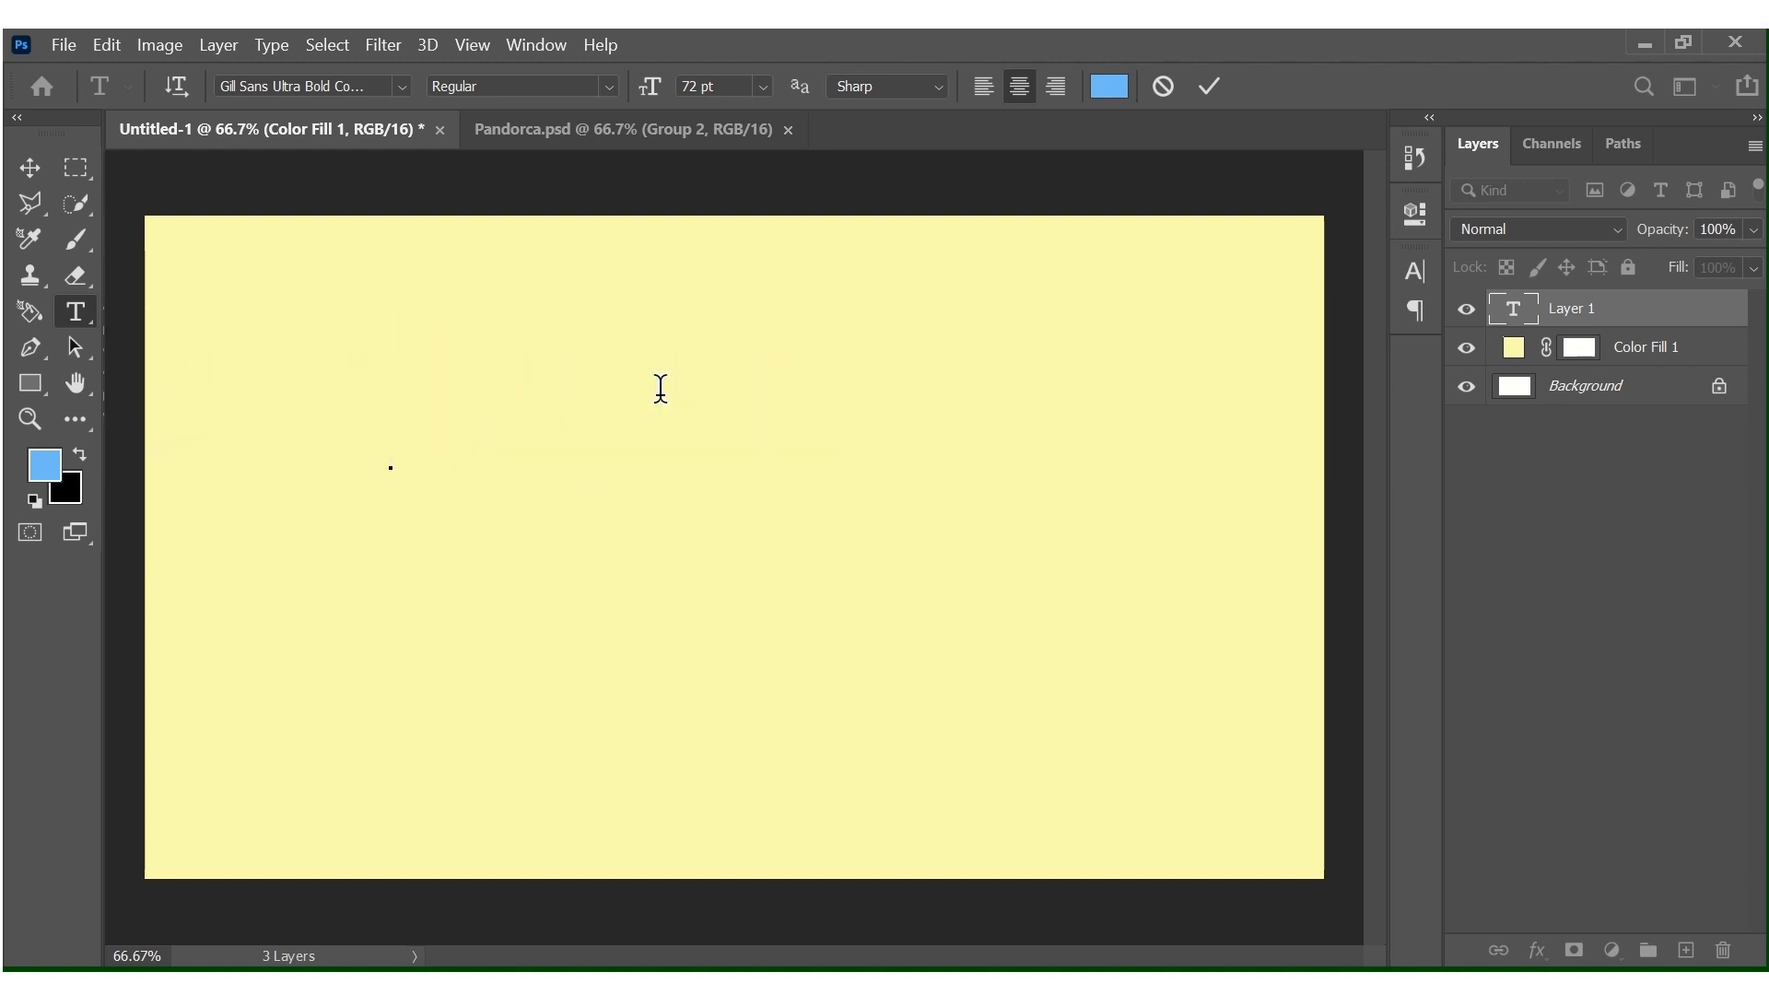
{"action": "type", "text": "FI"}
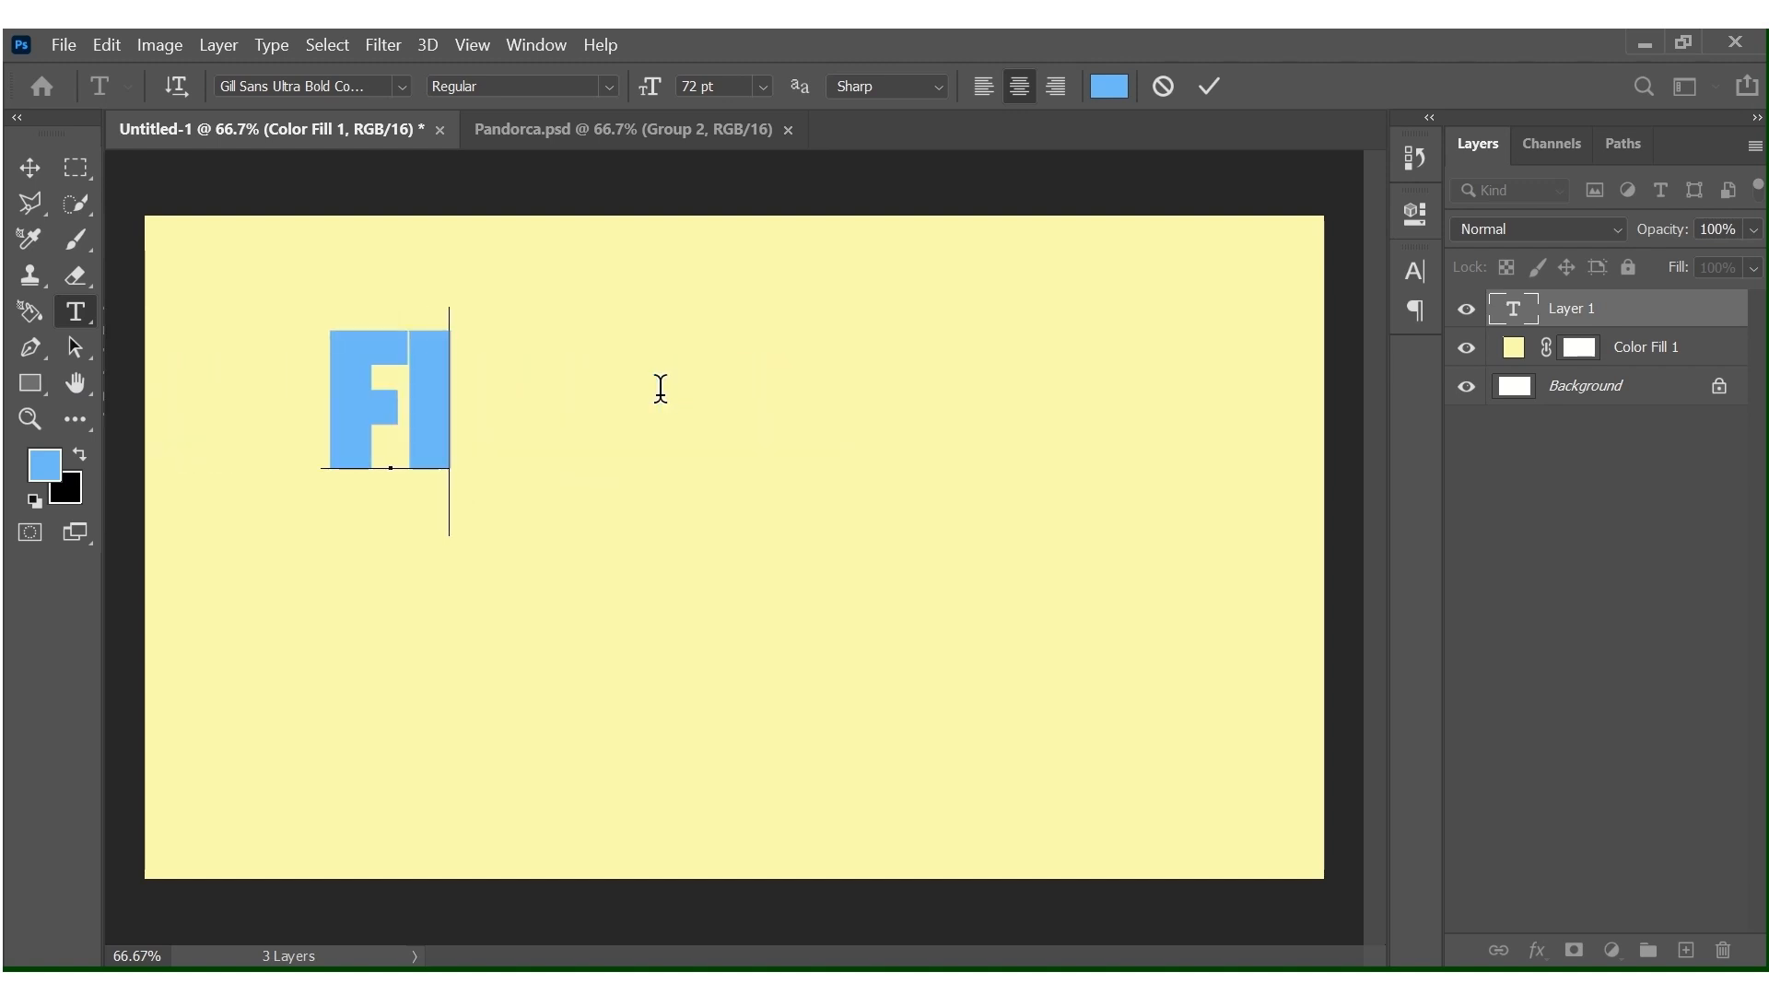
{"action": "type", "text": "SHY"}
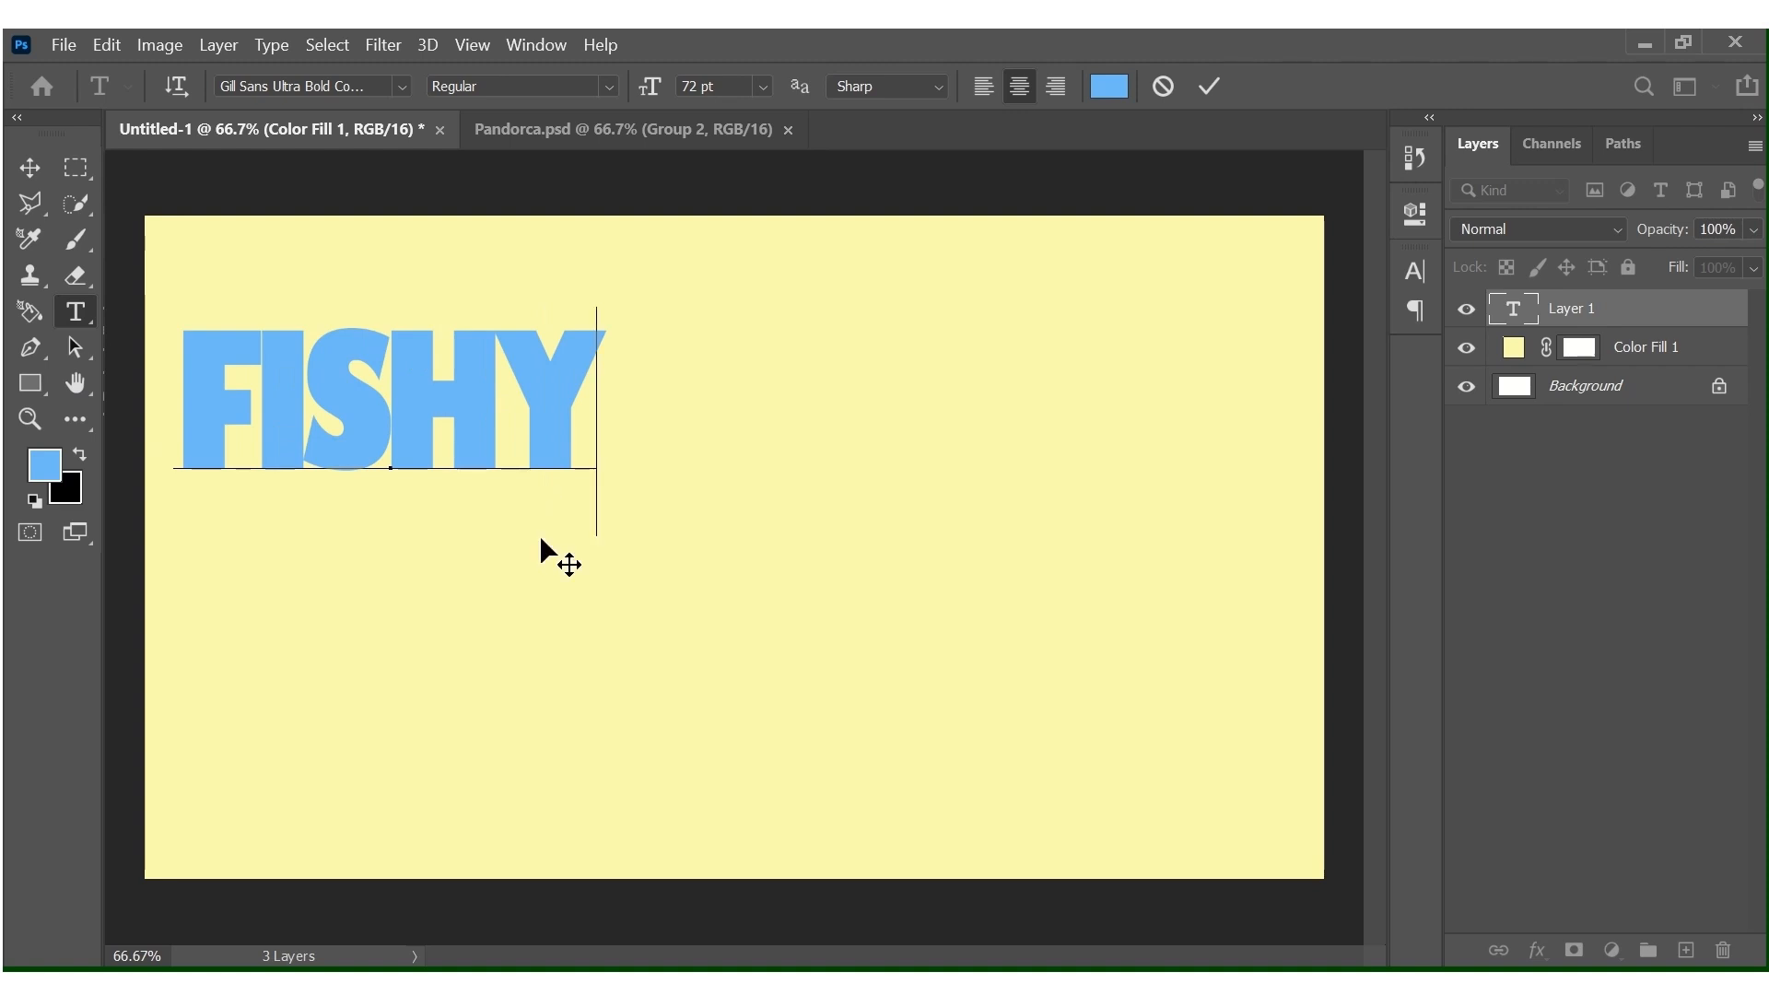
{"action": "left_click_drag", "start_coordinate": [541, 539], "coordinate": [870, 652]}
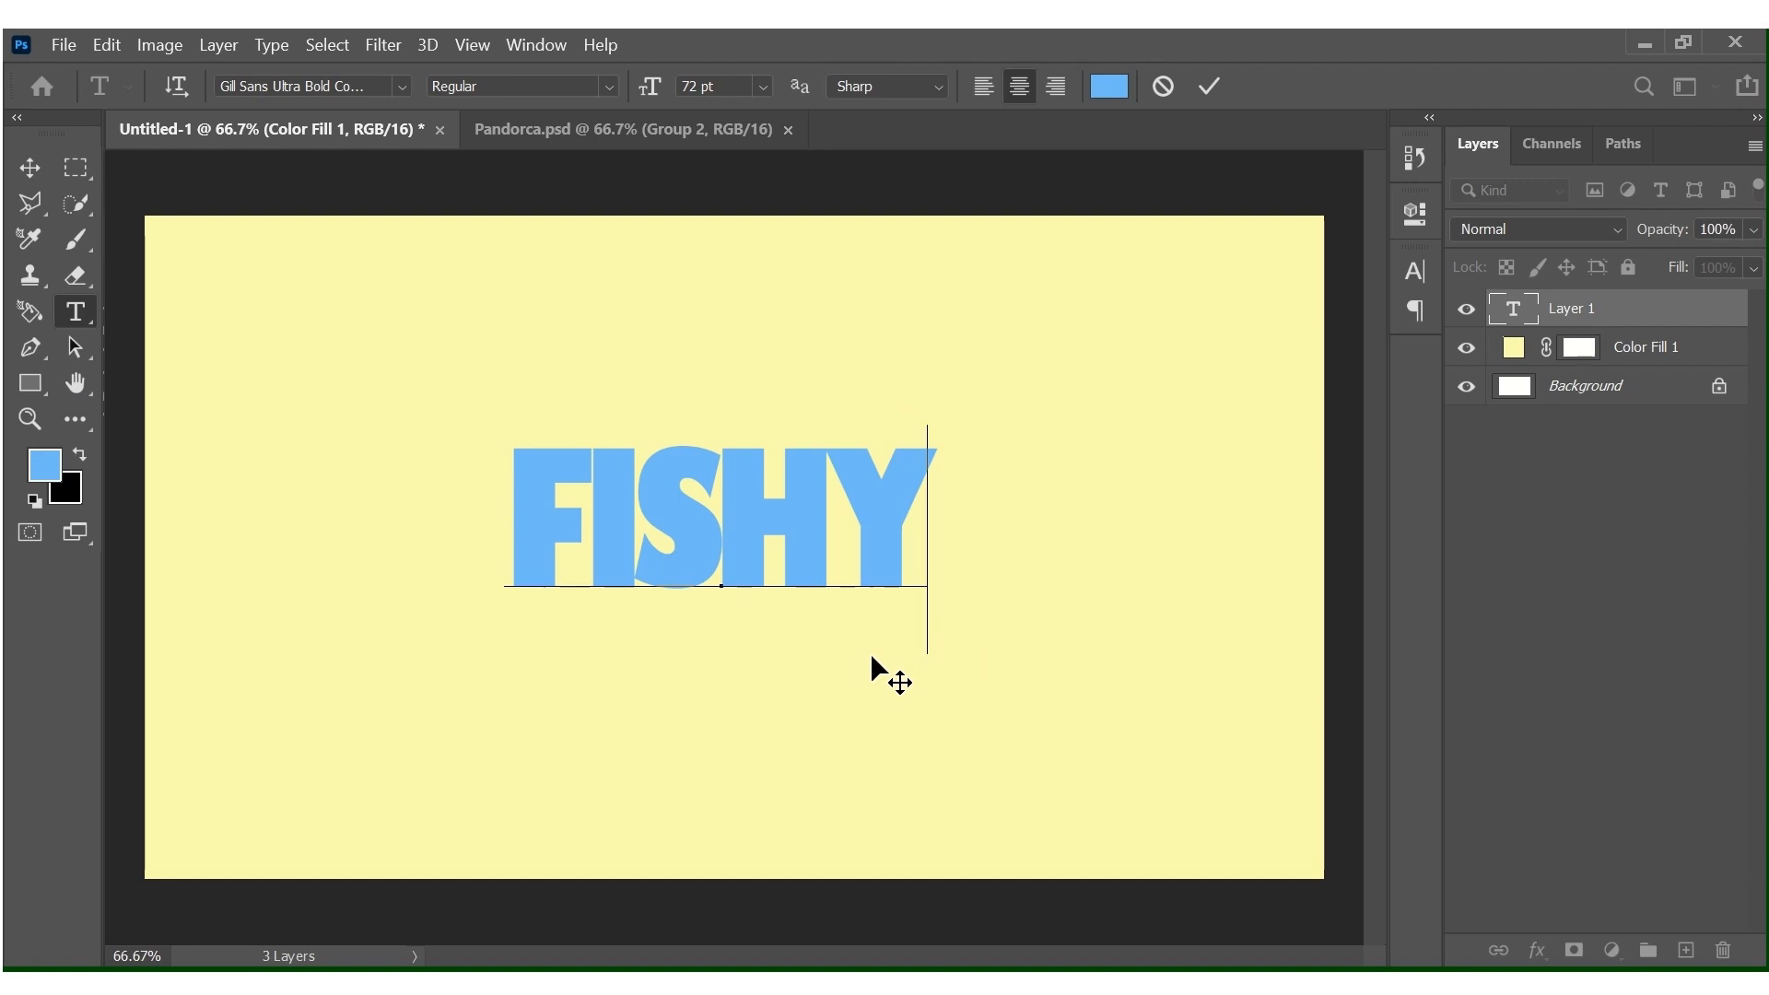
{"action": "key", "text": "ctrl+t"}
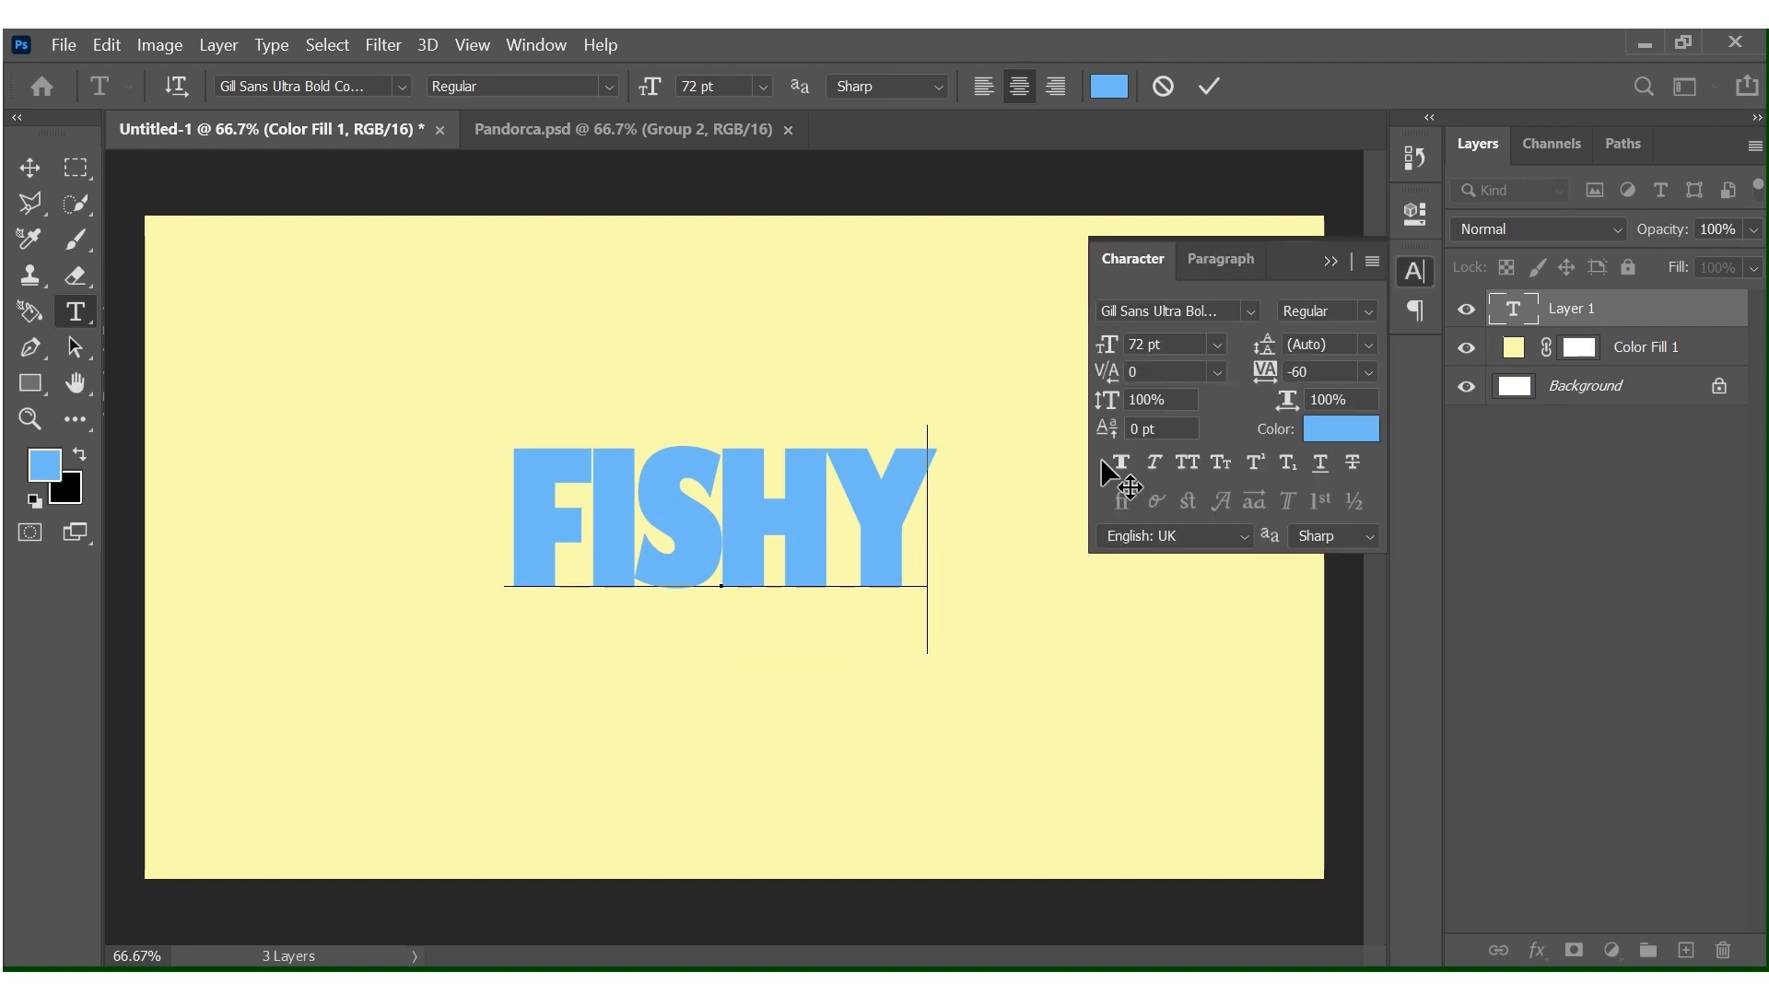
{"action": "left_click", "coordinate": [1330, 262]}
{"action": "left_click", "coordinate": [1557, 349]}
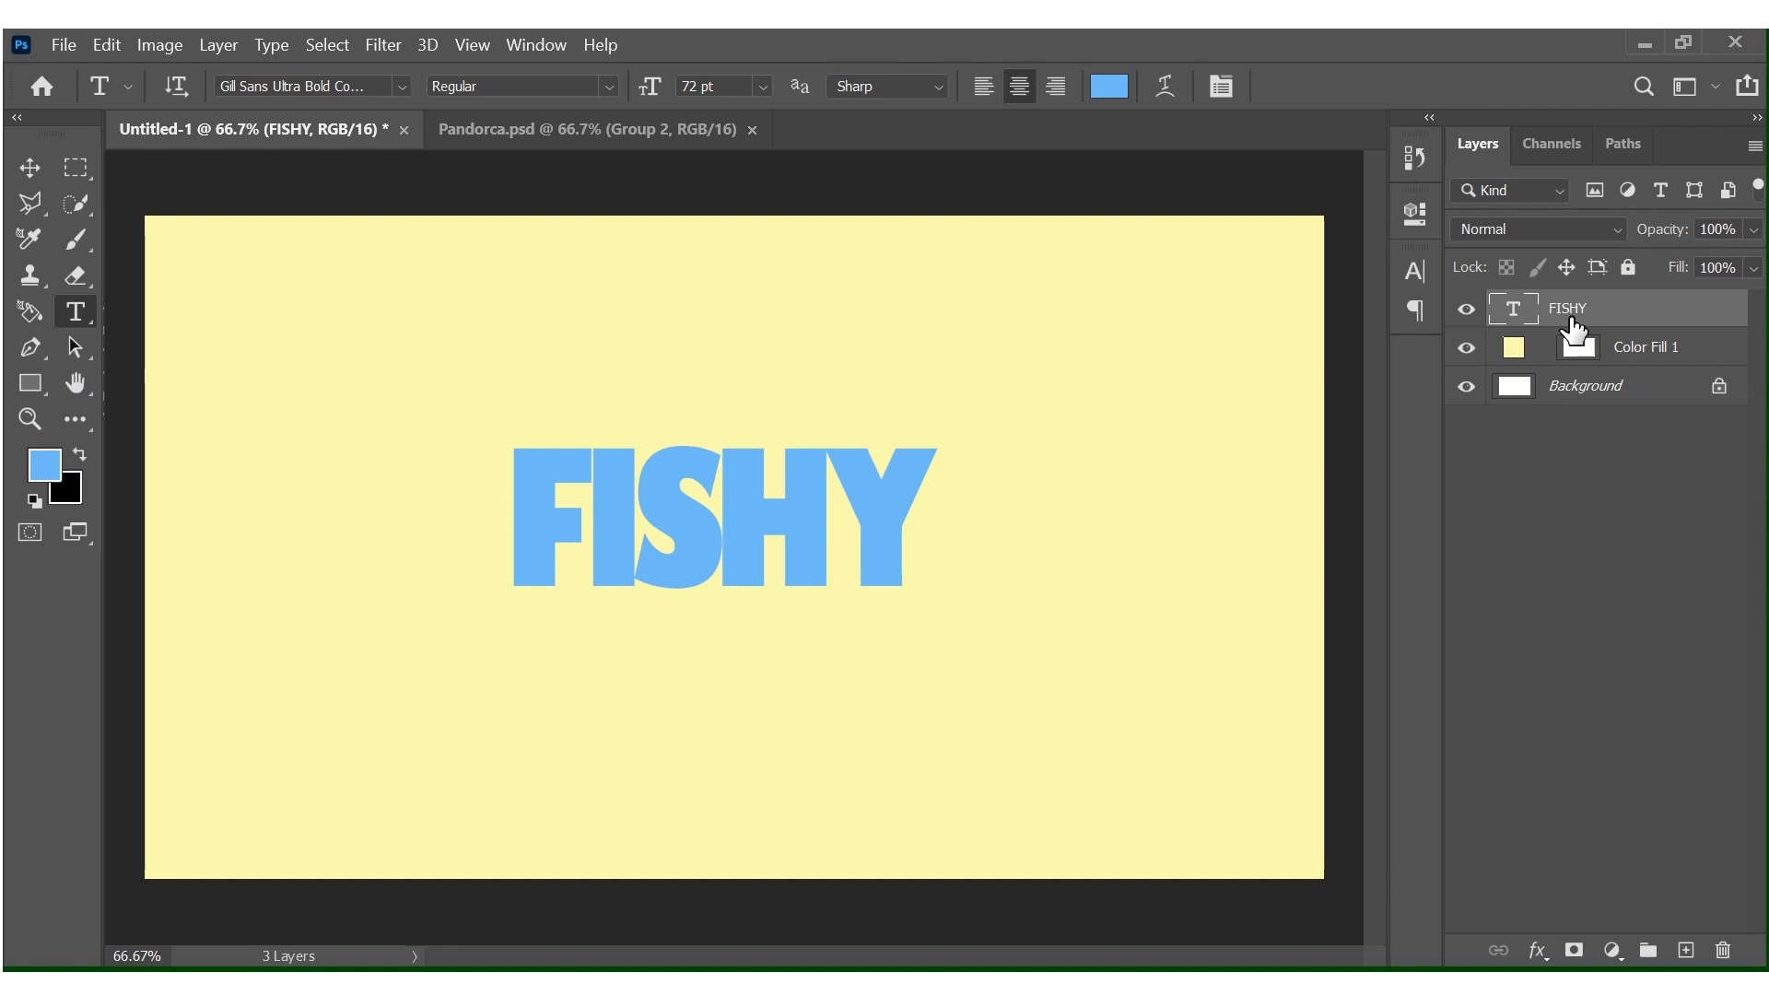
Scale the FISHY text up to about 196% and centre it on the canvas.
{"action": "key", "text": "ctrl+t"}
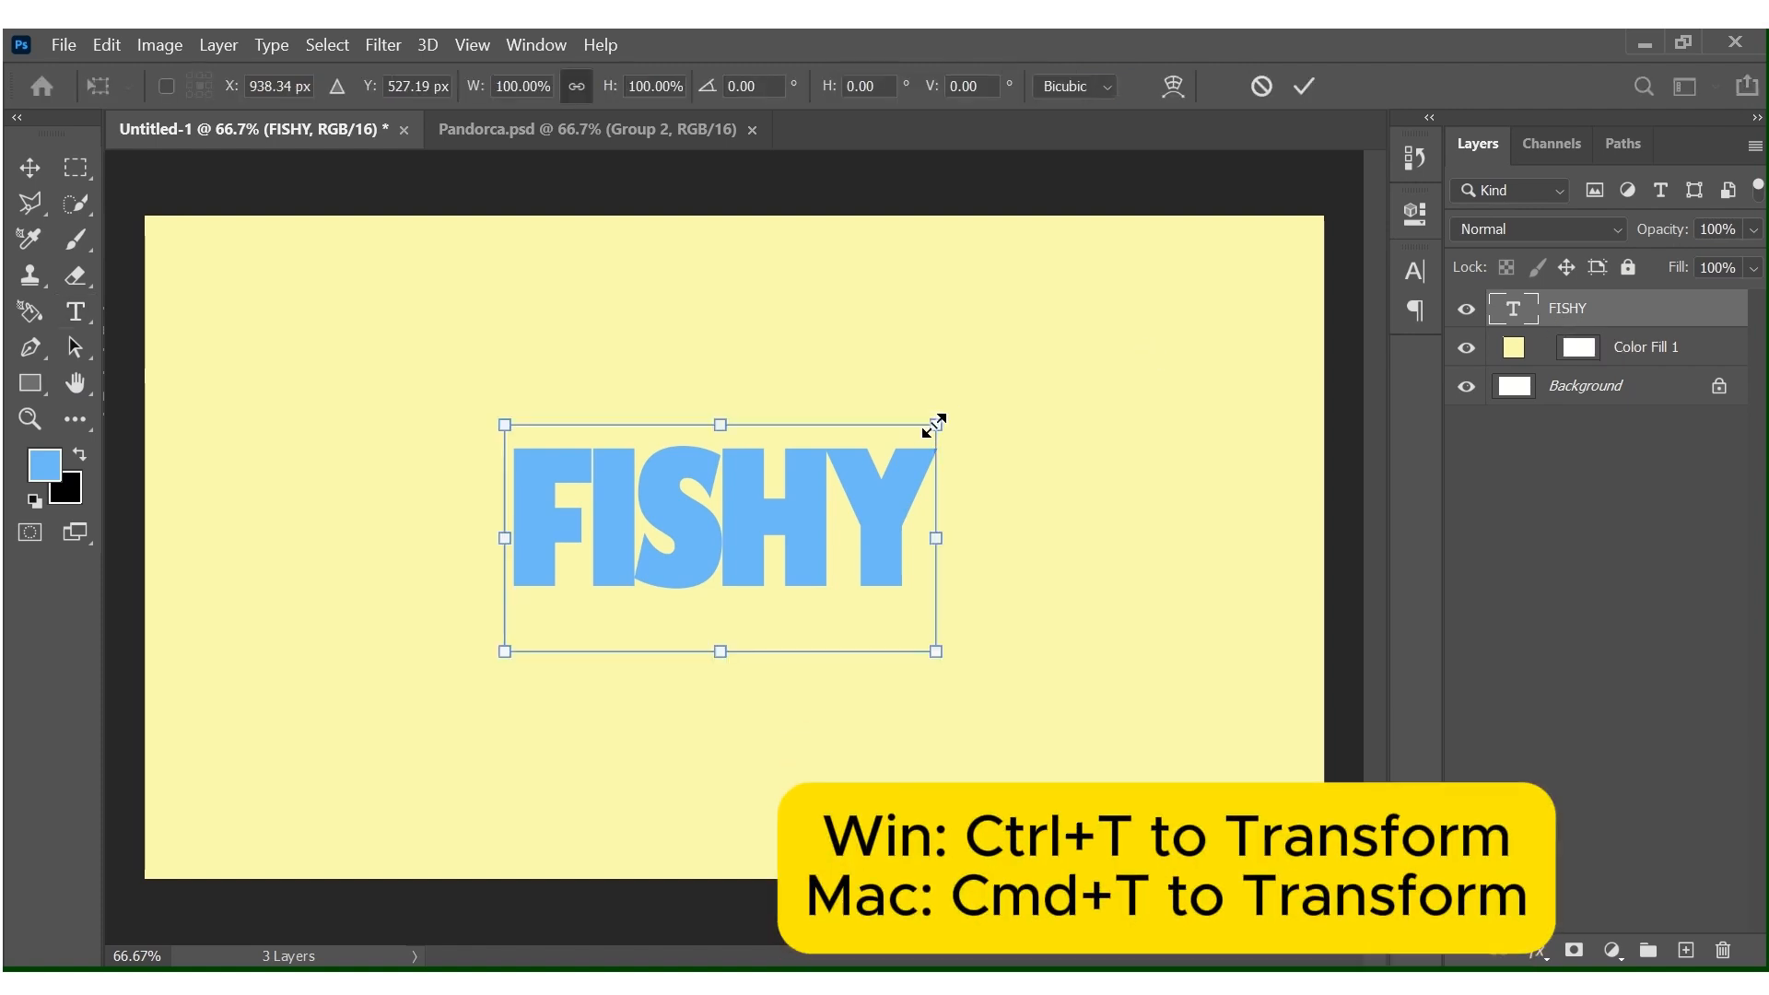
{"action": "left_click_drag", "start_coordinate": [935, 425], "coordinate": [1355, 309]}
{"action": "left_click_drag", "start_coordinate": [1026, 457], "coordinate": [877, 560]}
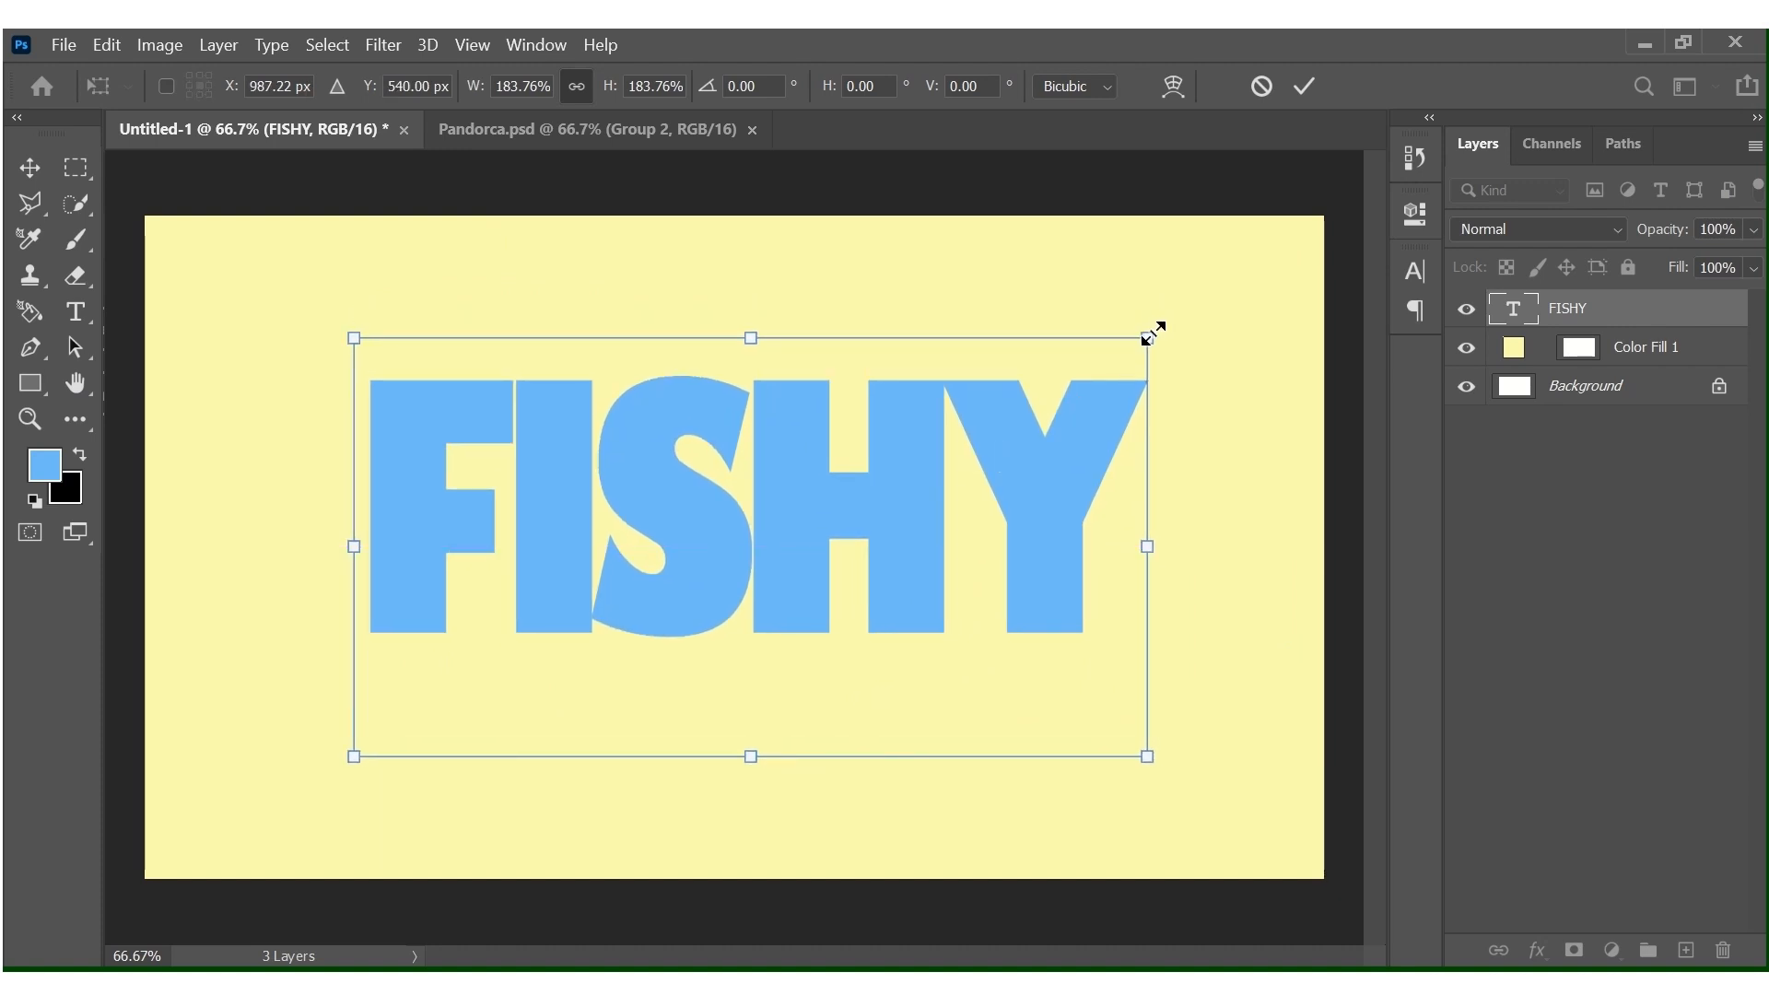
{"action": "left_click_drag", "start_coordinate": [1170, 325], "coordinate": [1200, 306]}
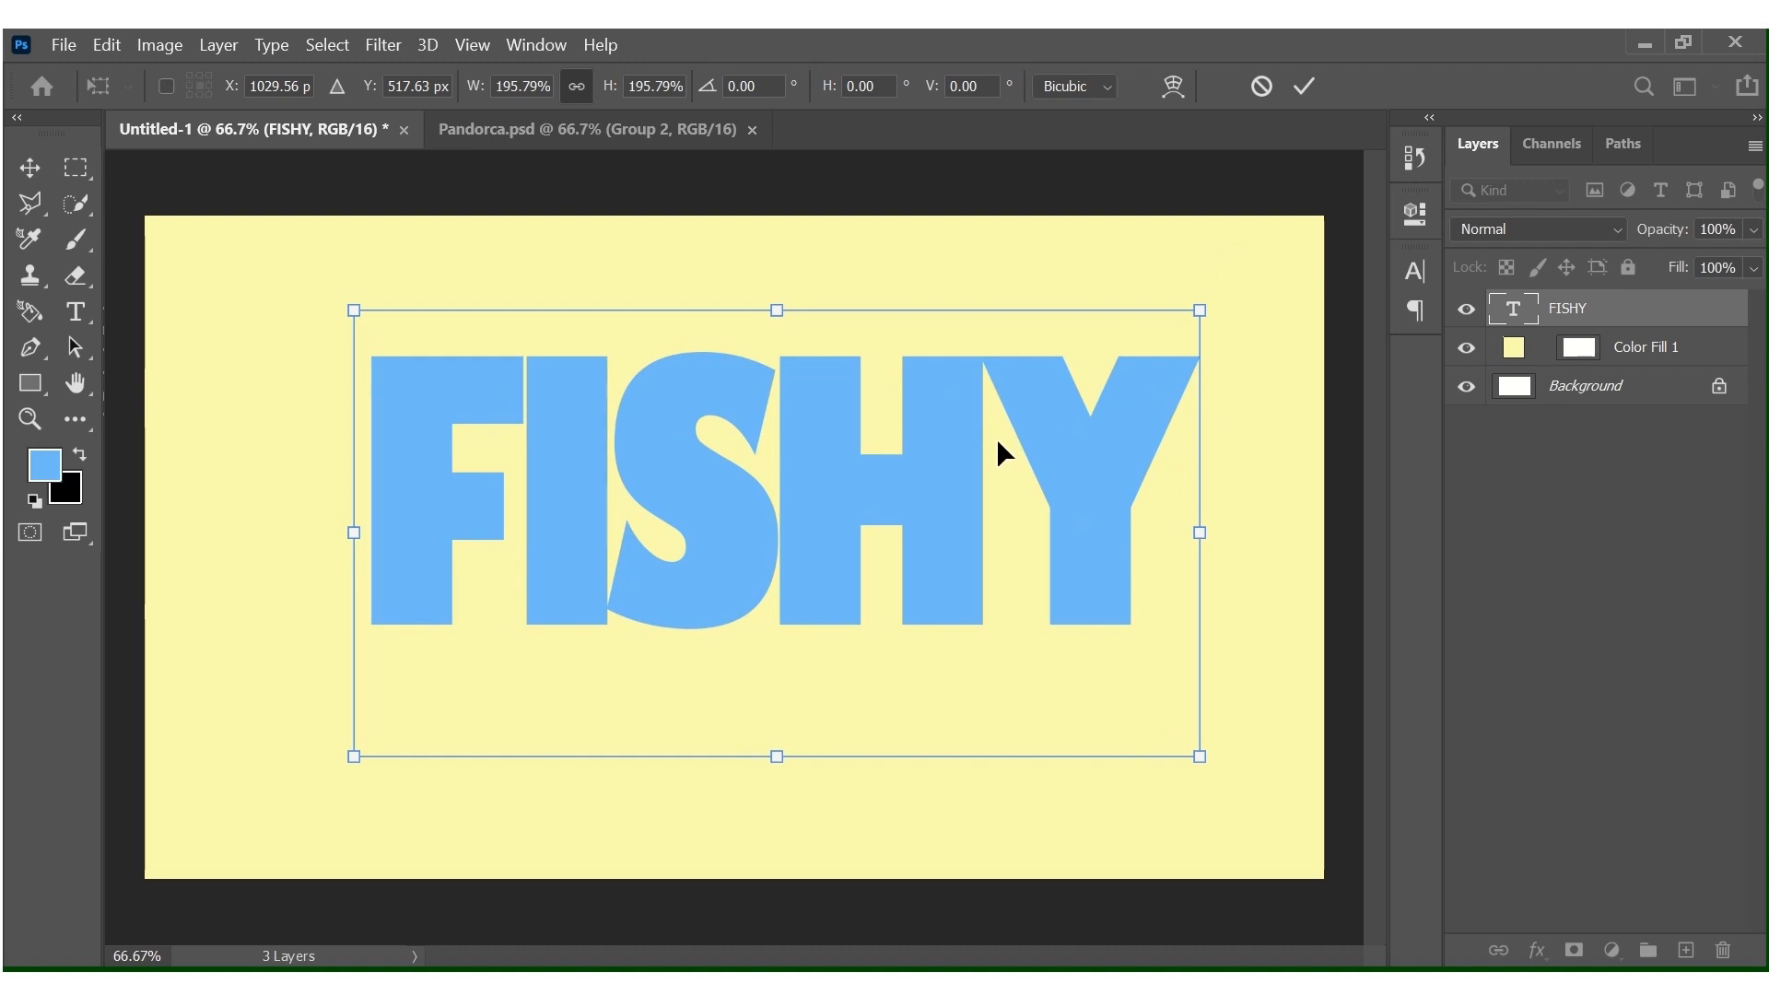
{"action": "left_click_drag", "start_coordinate": [997, 439], "coordinate": [951, 485]}
{"action": "key", "text": "t"}
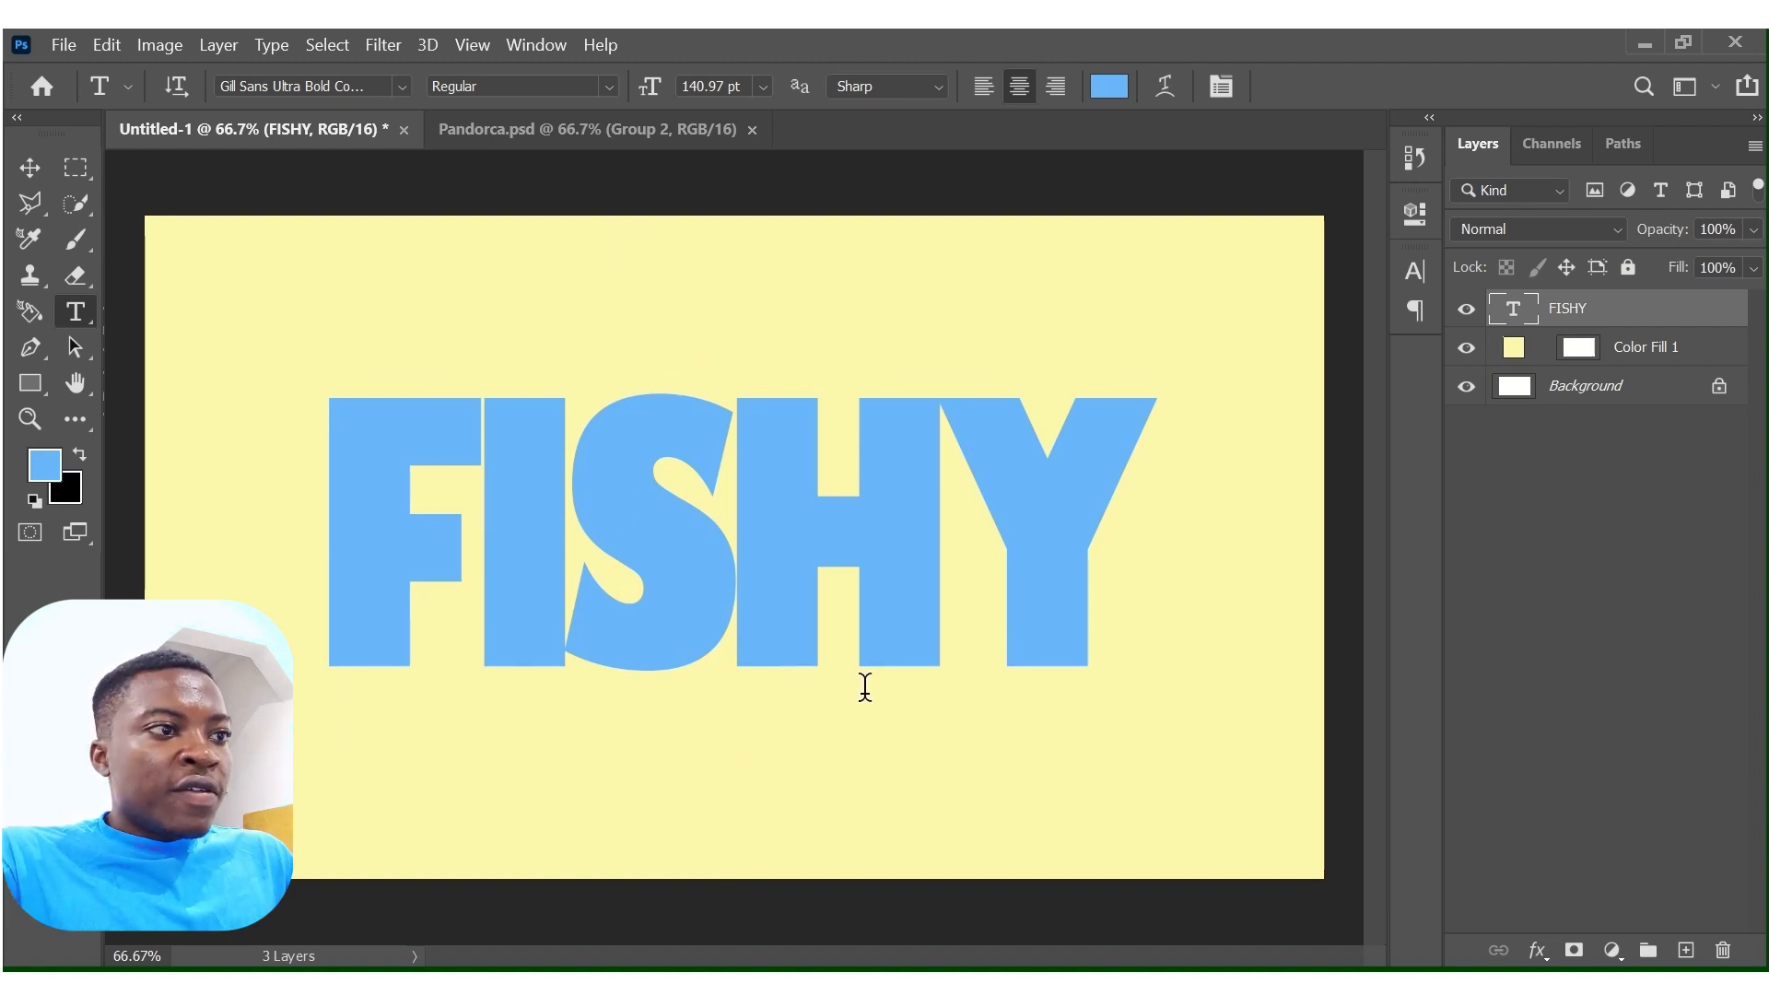
Copy the panda-orca Group 2 from Pandorca.psd into the Untitled-1 document, placing it over the FISHY text.
{"action": "left_click", "coordinate": [543, 138]}
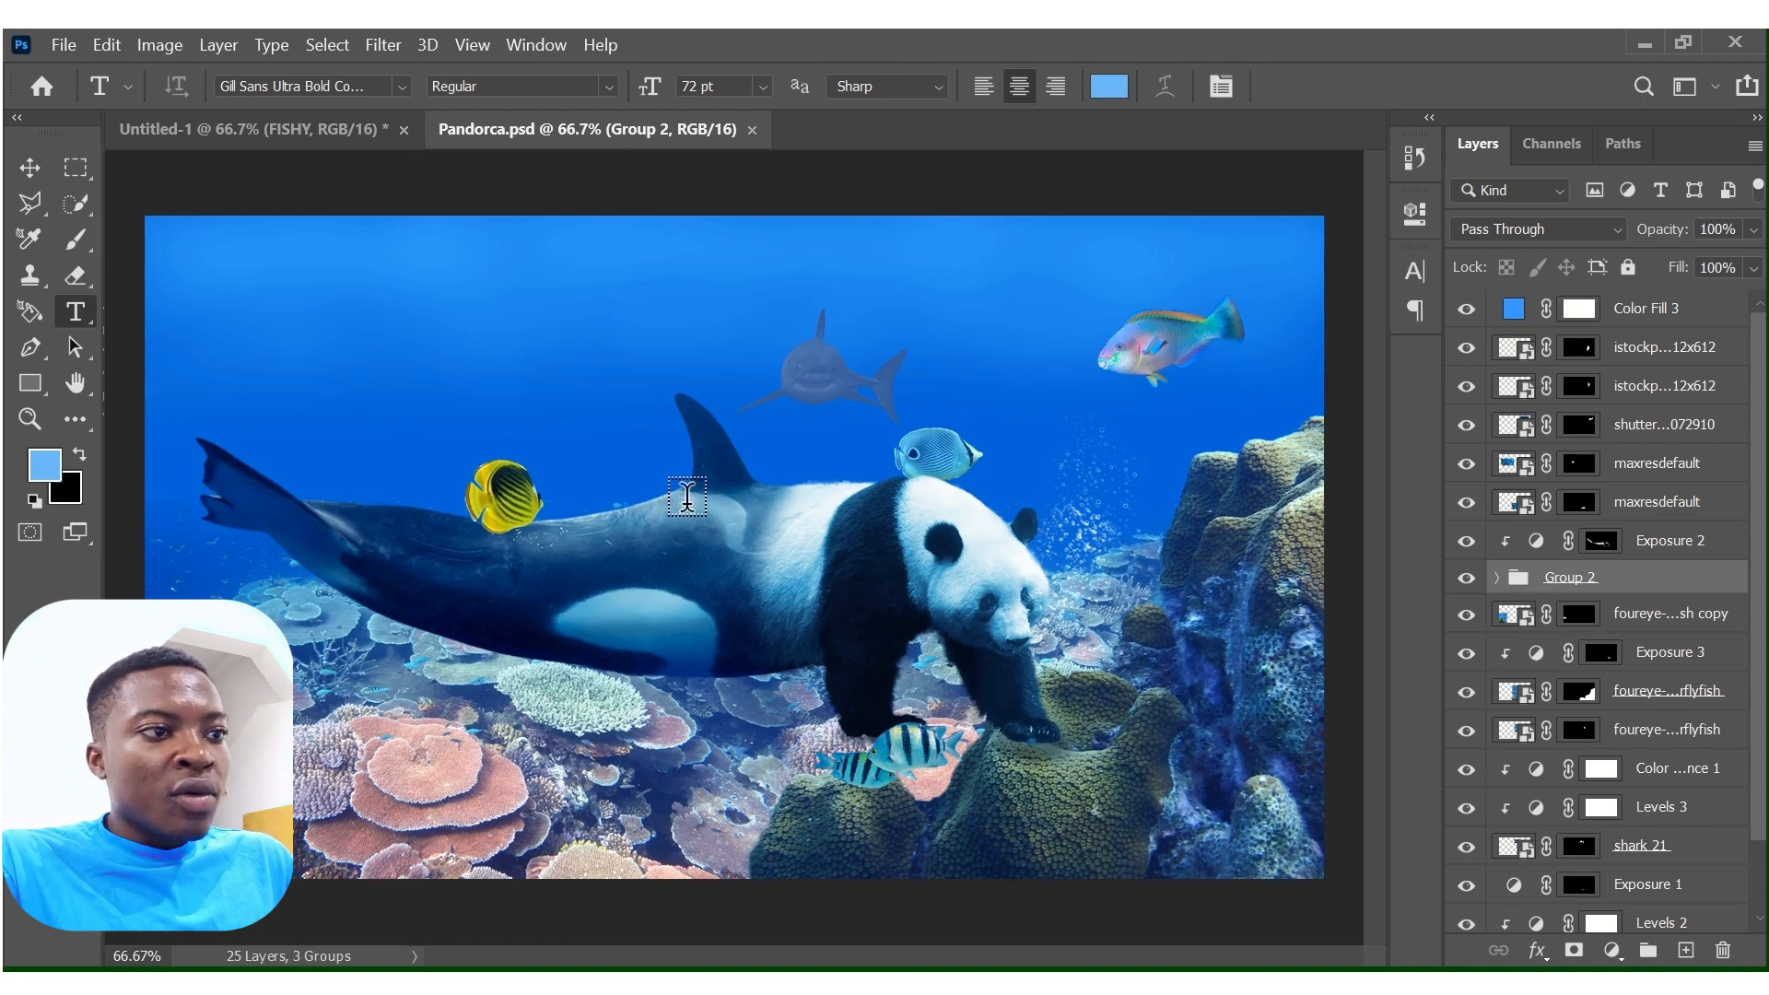
{"action": "left_click", "coordinate": [29, 167]}
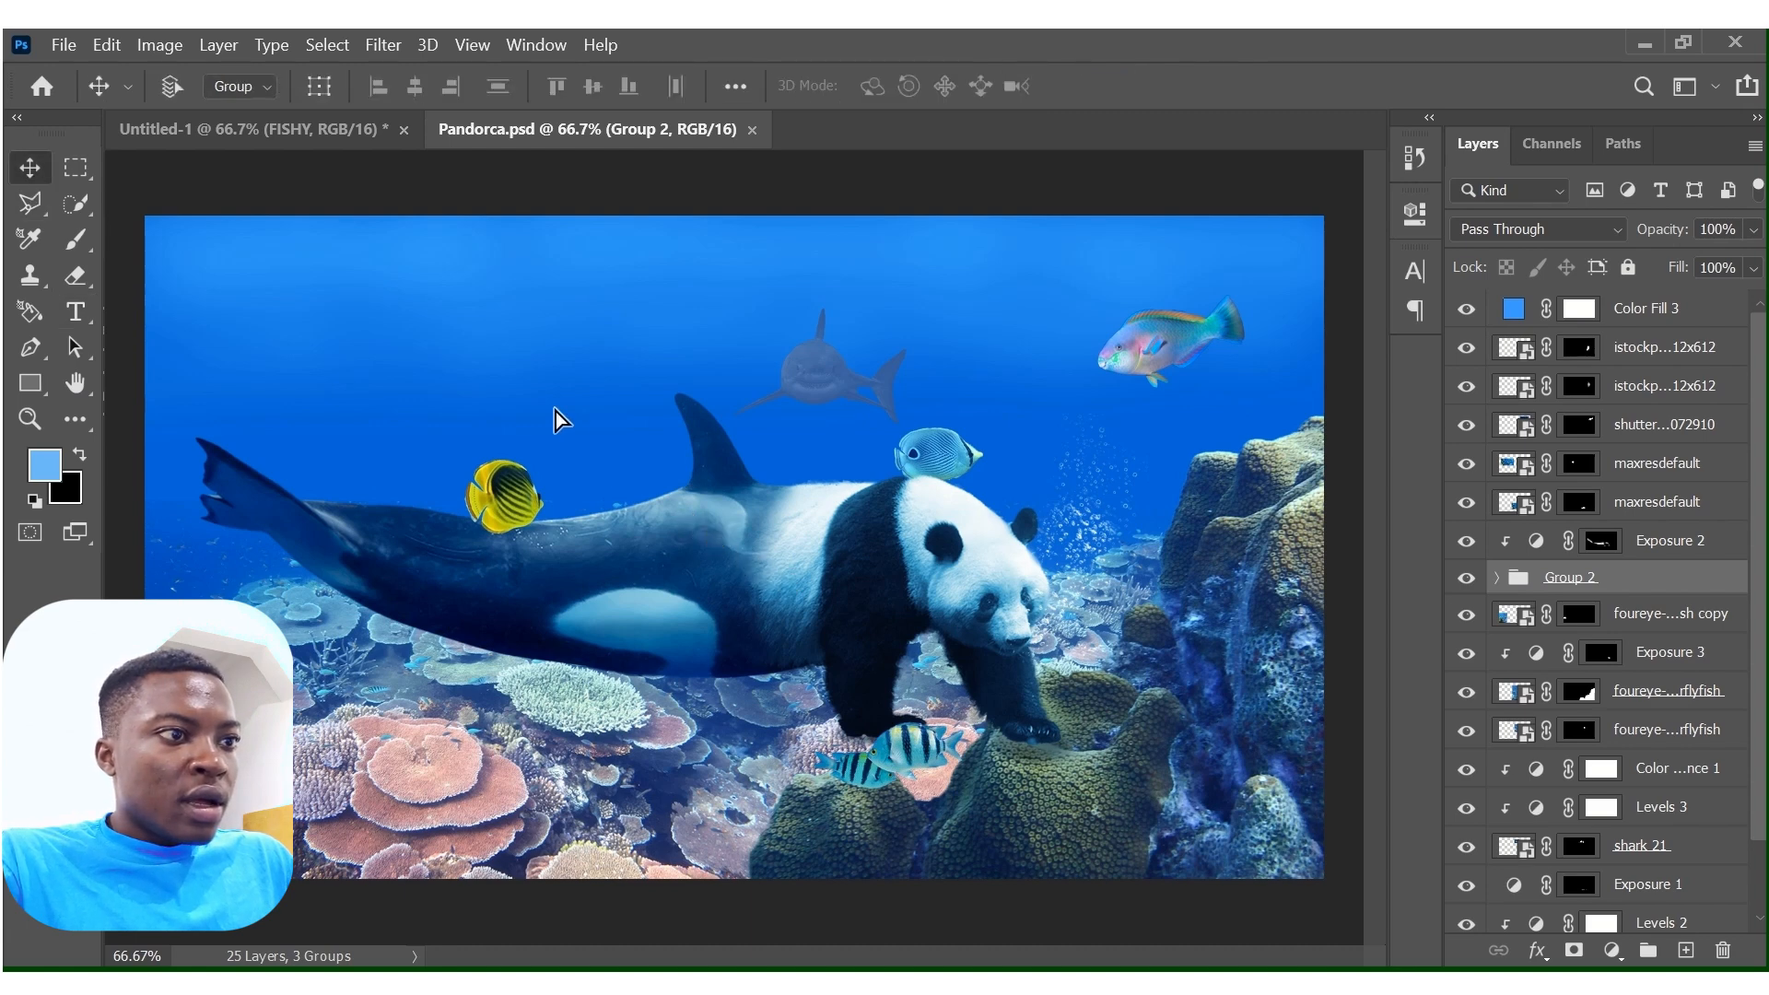
{"action": "left_click_drag", "start_coordinate": [556, 411], "coordinate": [750, 566]}
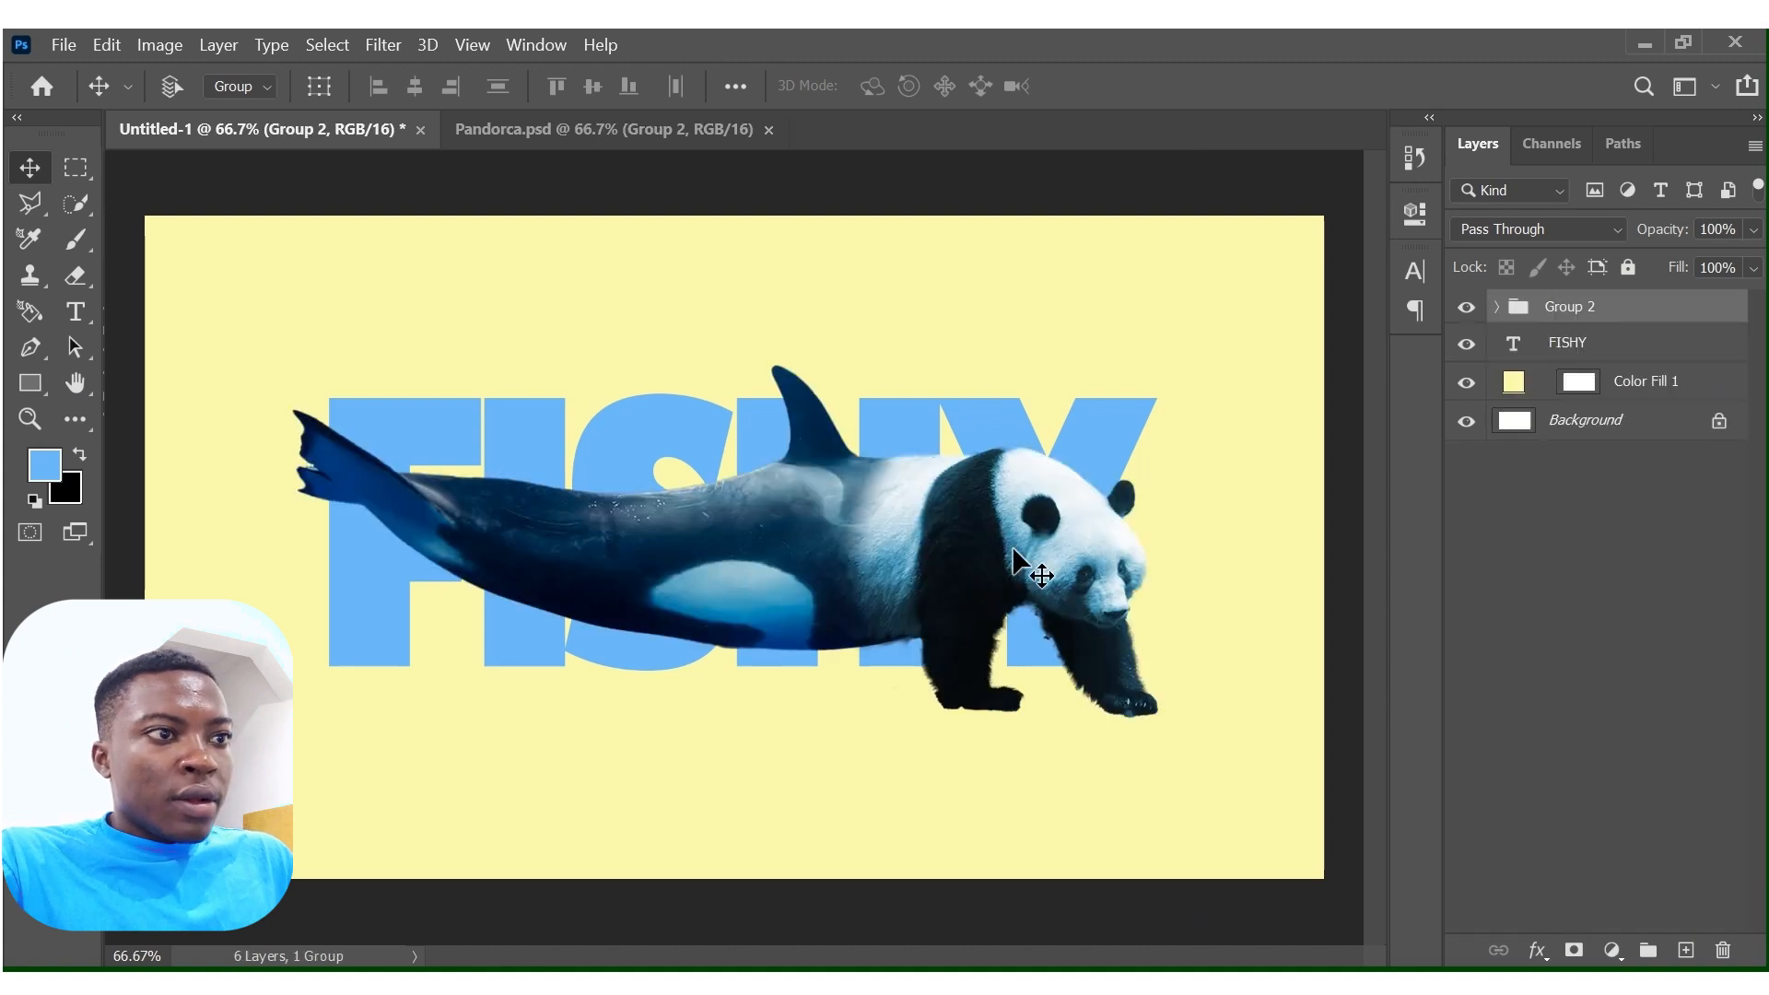
Convert the panda-orca Group 2 to a smart object.
{"action": "key", "text": "ctrl+t"}
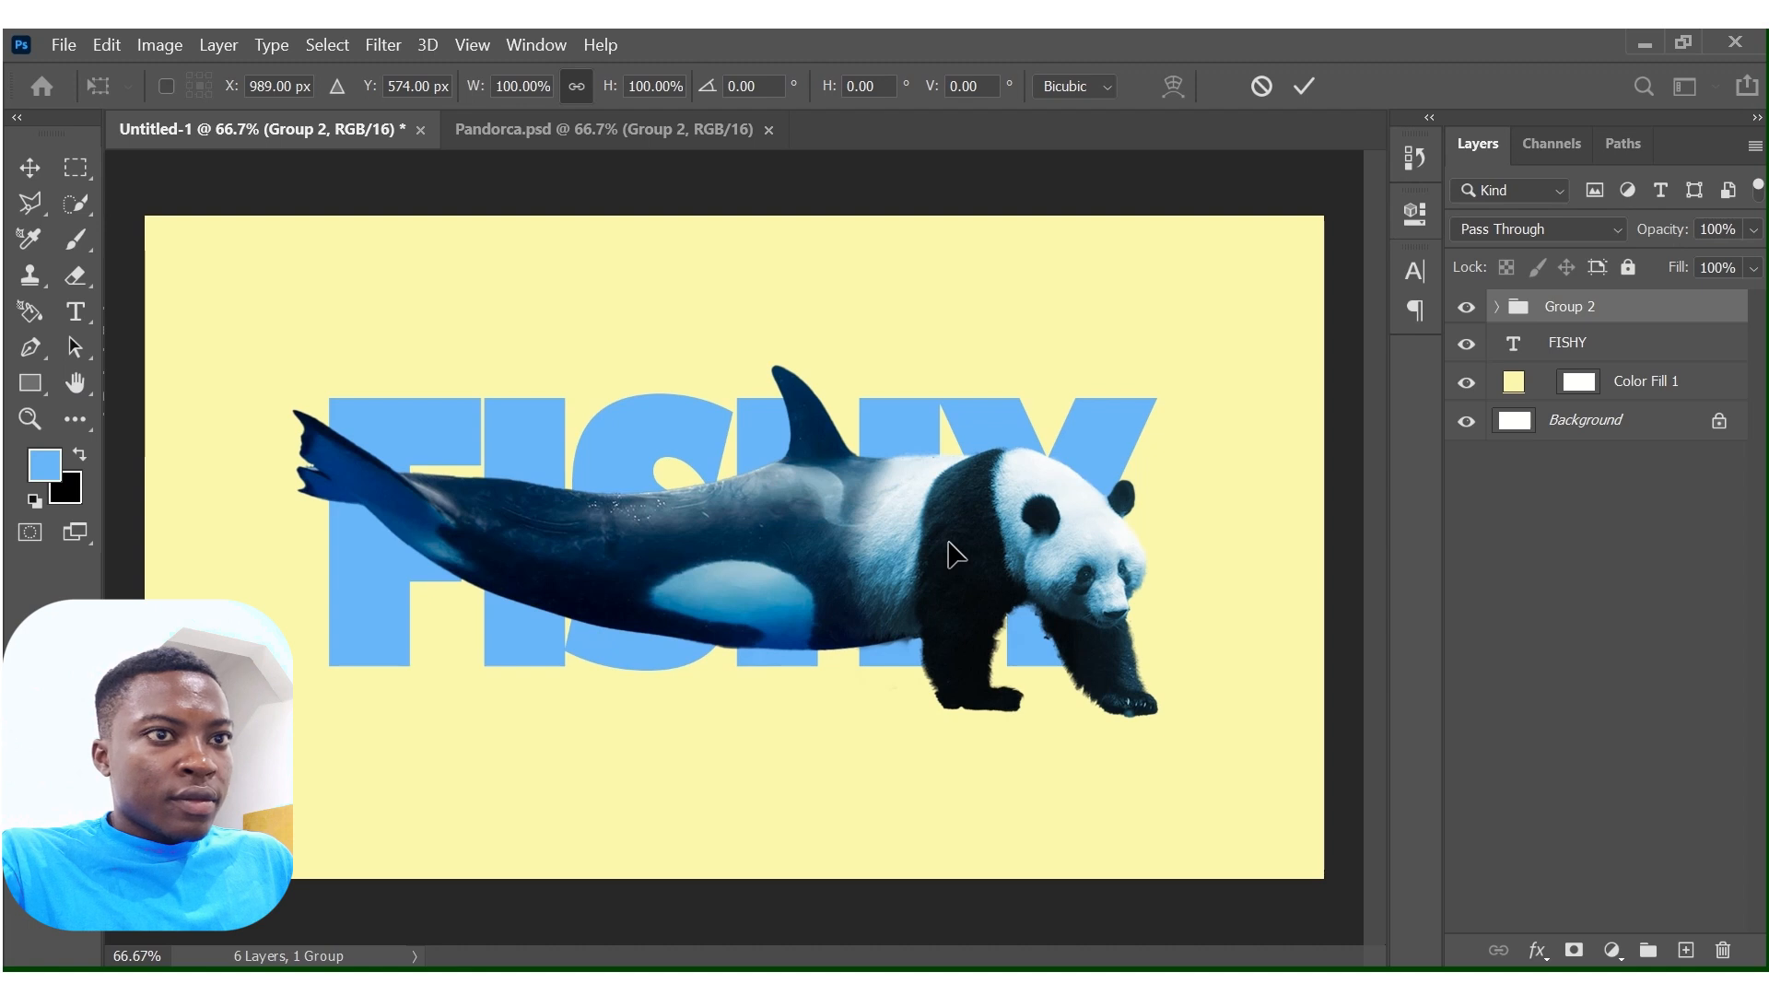
{"action": "left_click", "coordinate": [1521, 316]}
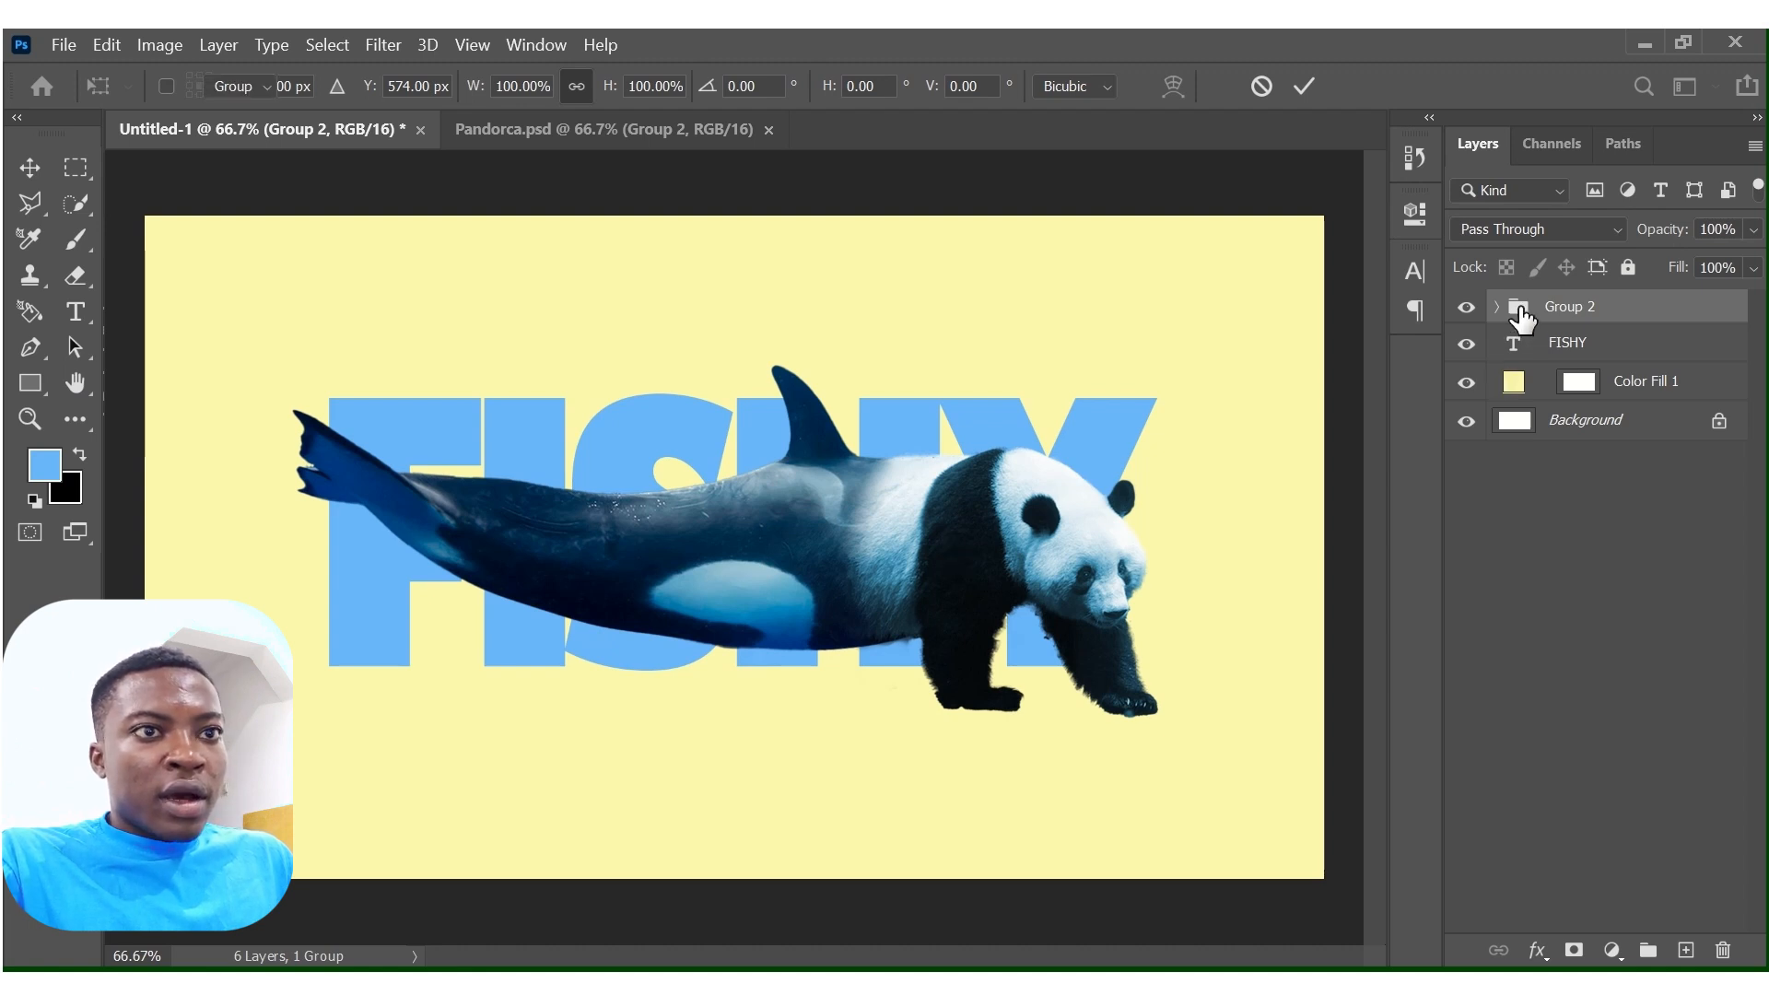
{"action": "right_click", "coordinate": [1543, 308]}
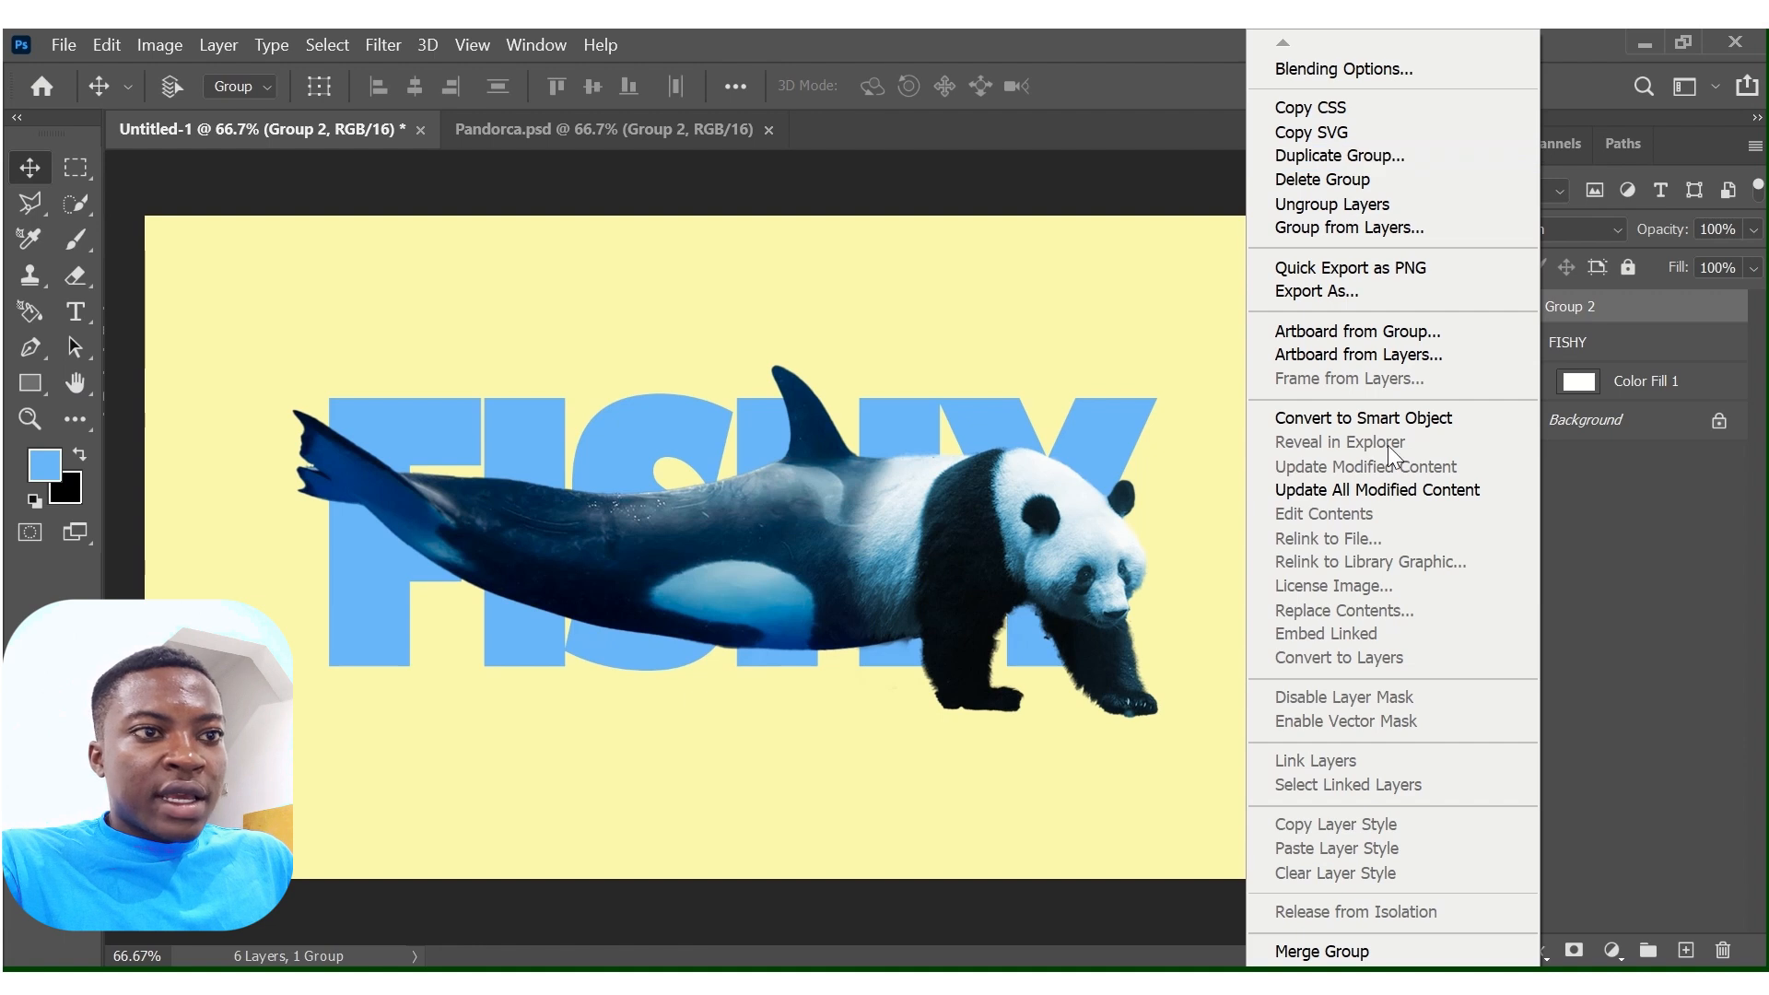
{"action": "left_click", "coordinate": [1368, 418]}
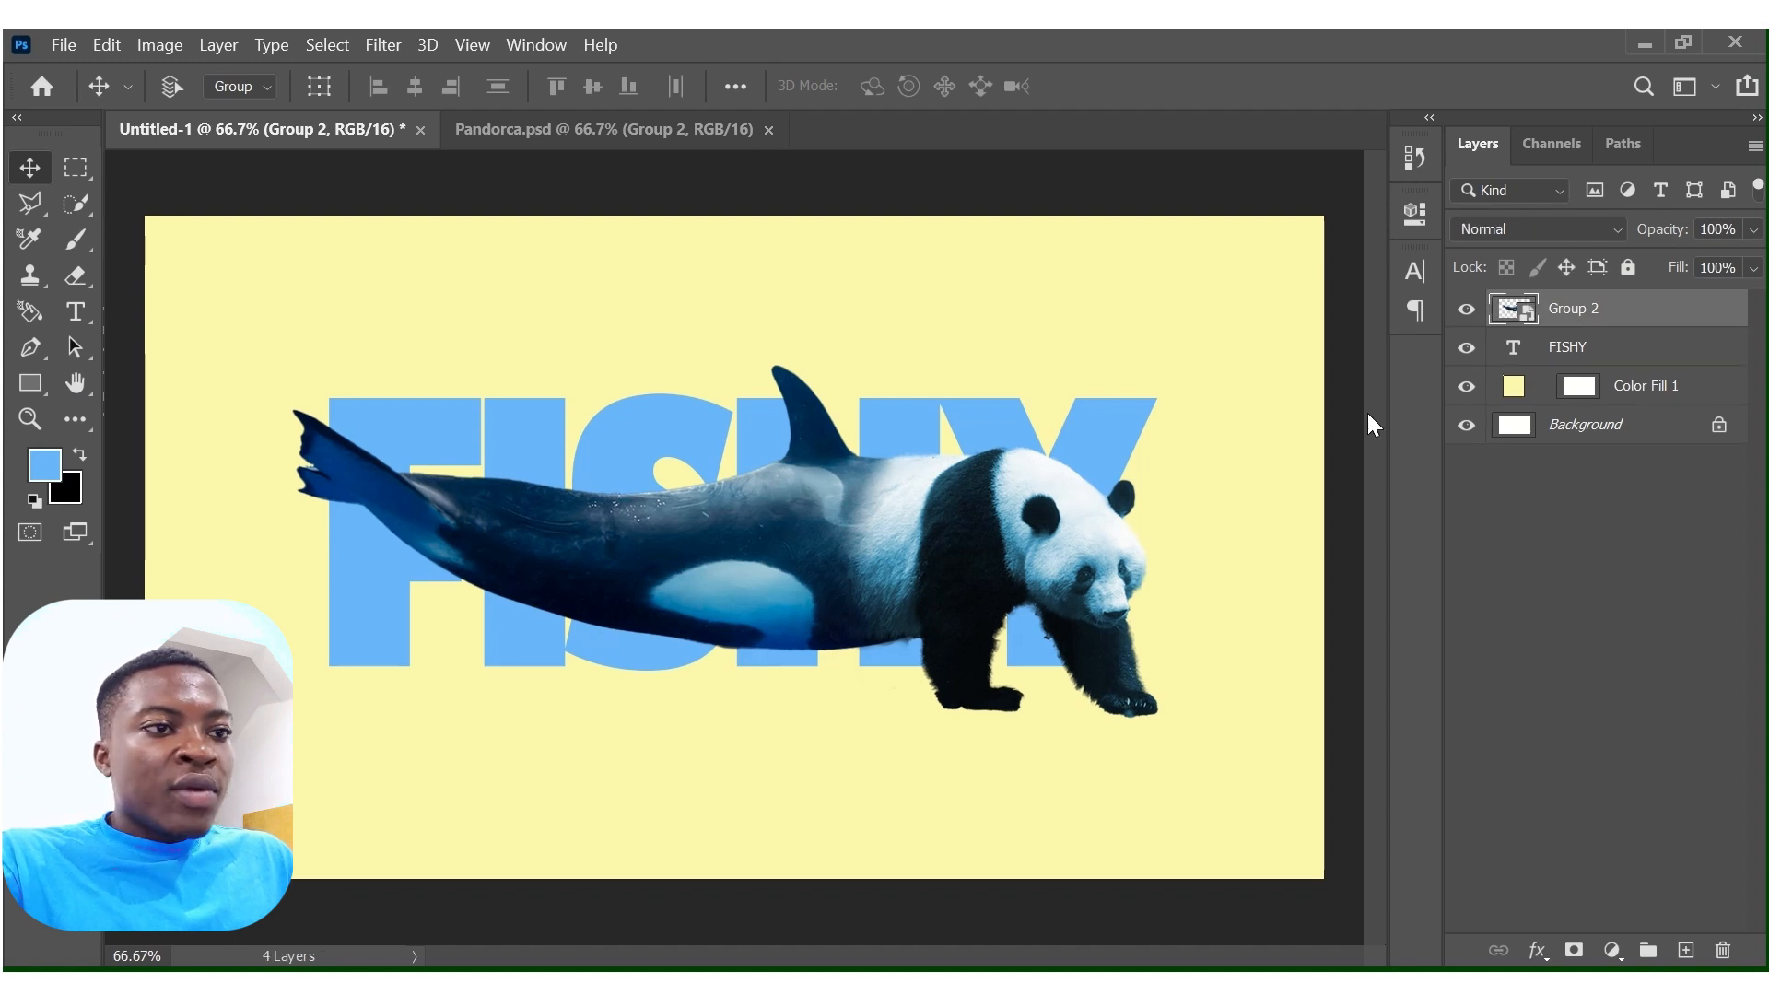
Flip the panda-orca horizontally and move it up so the panda's front legs stand within the FISHY letters.
{"action": "key", "text": "ctrl+t"}
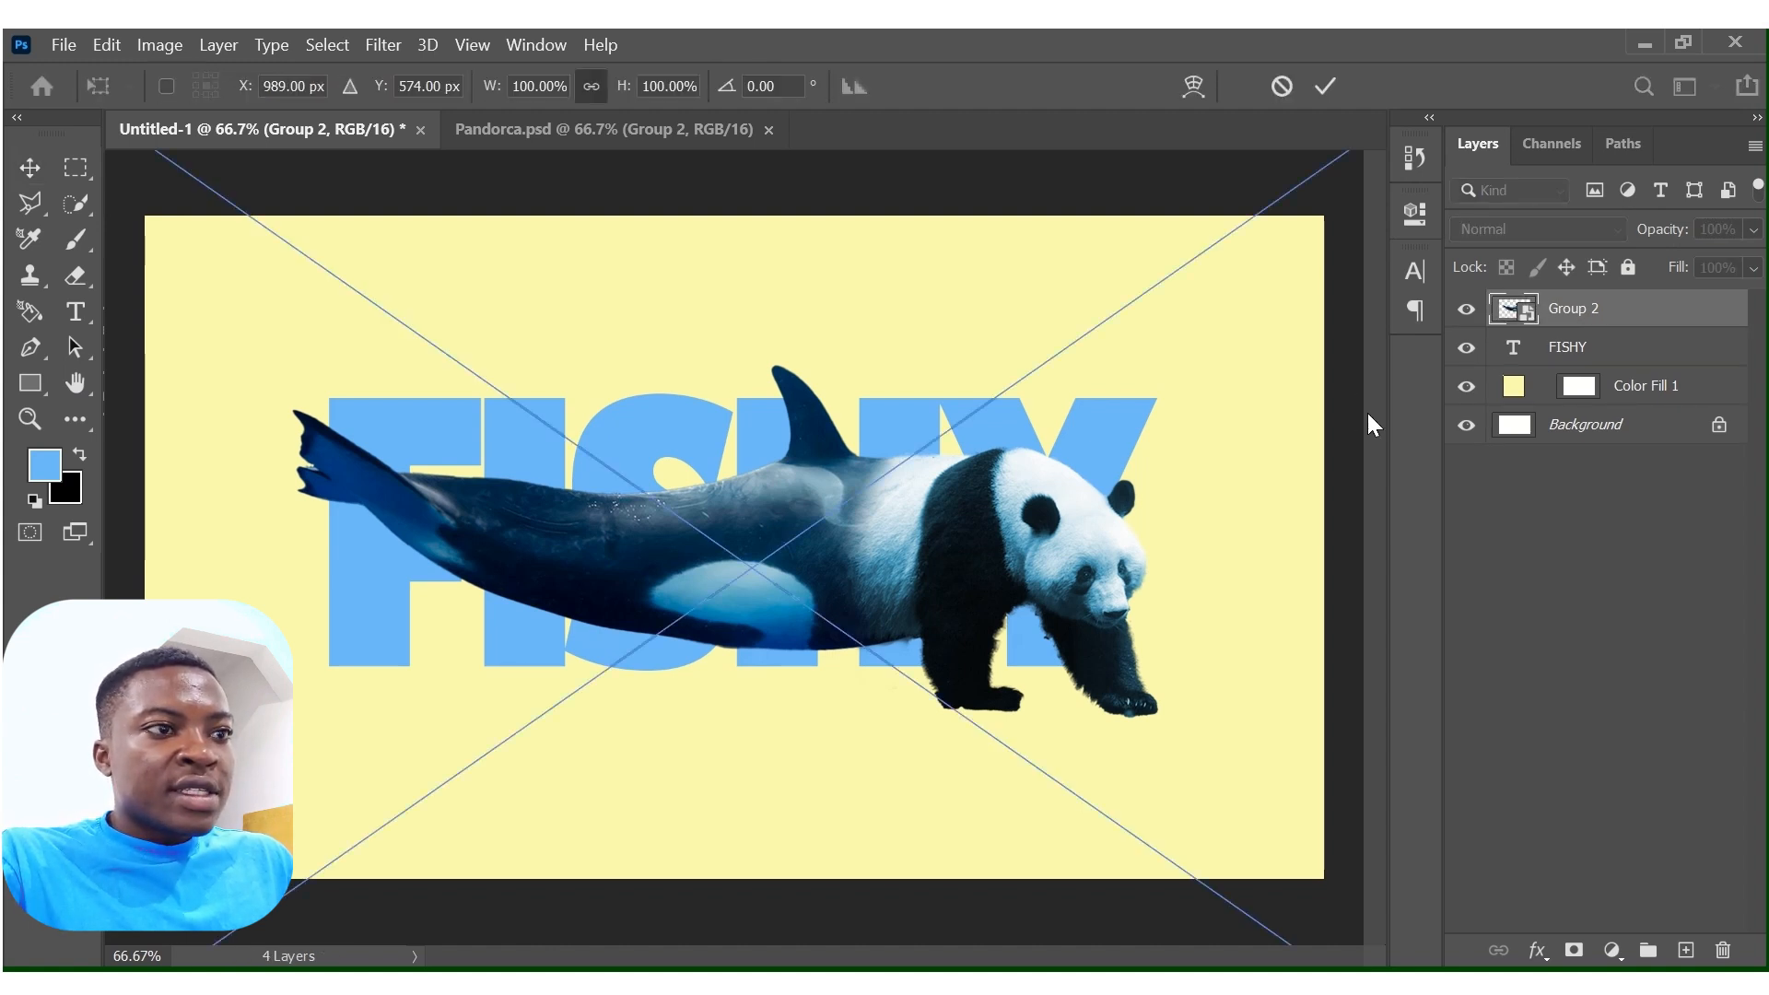
{"action": "right_click", "coordinate": [754, 458]}
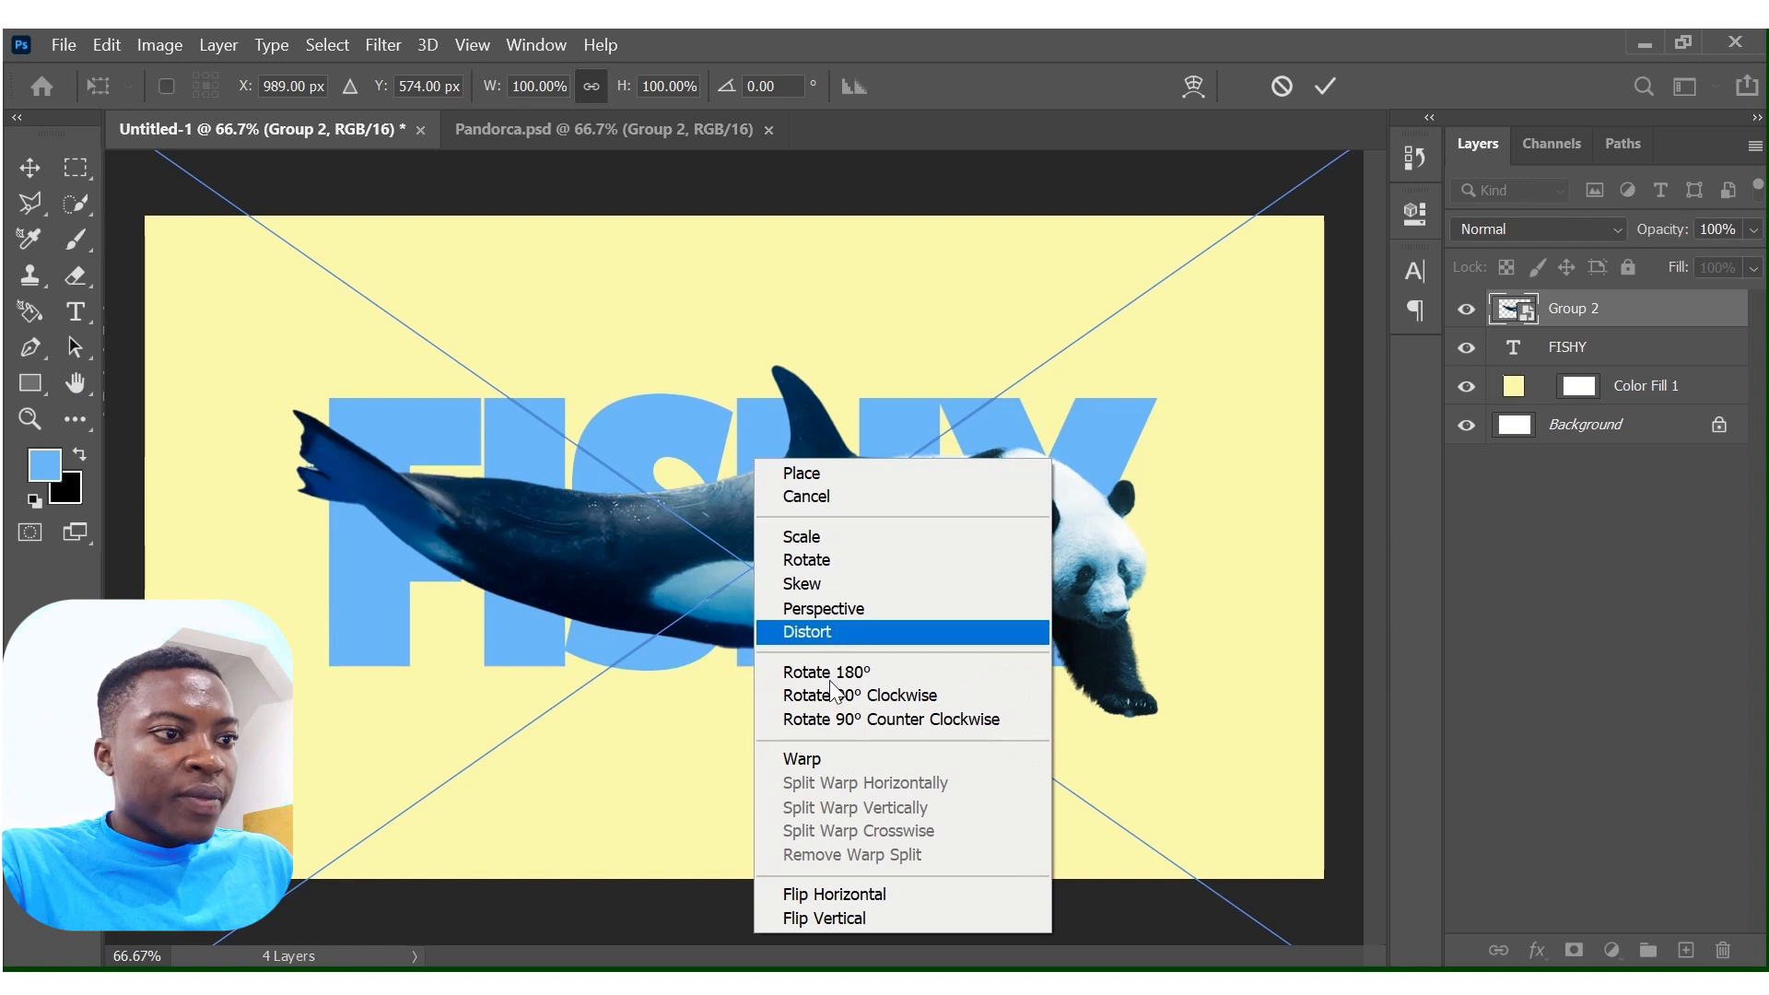
{"action": "left_click", "coordinate": [837, 893]}
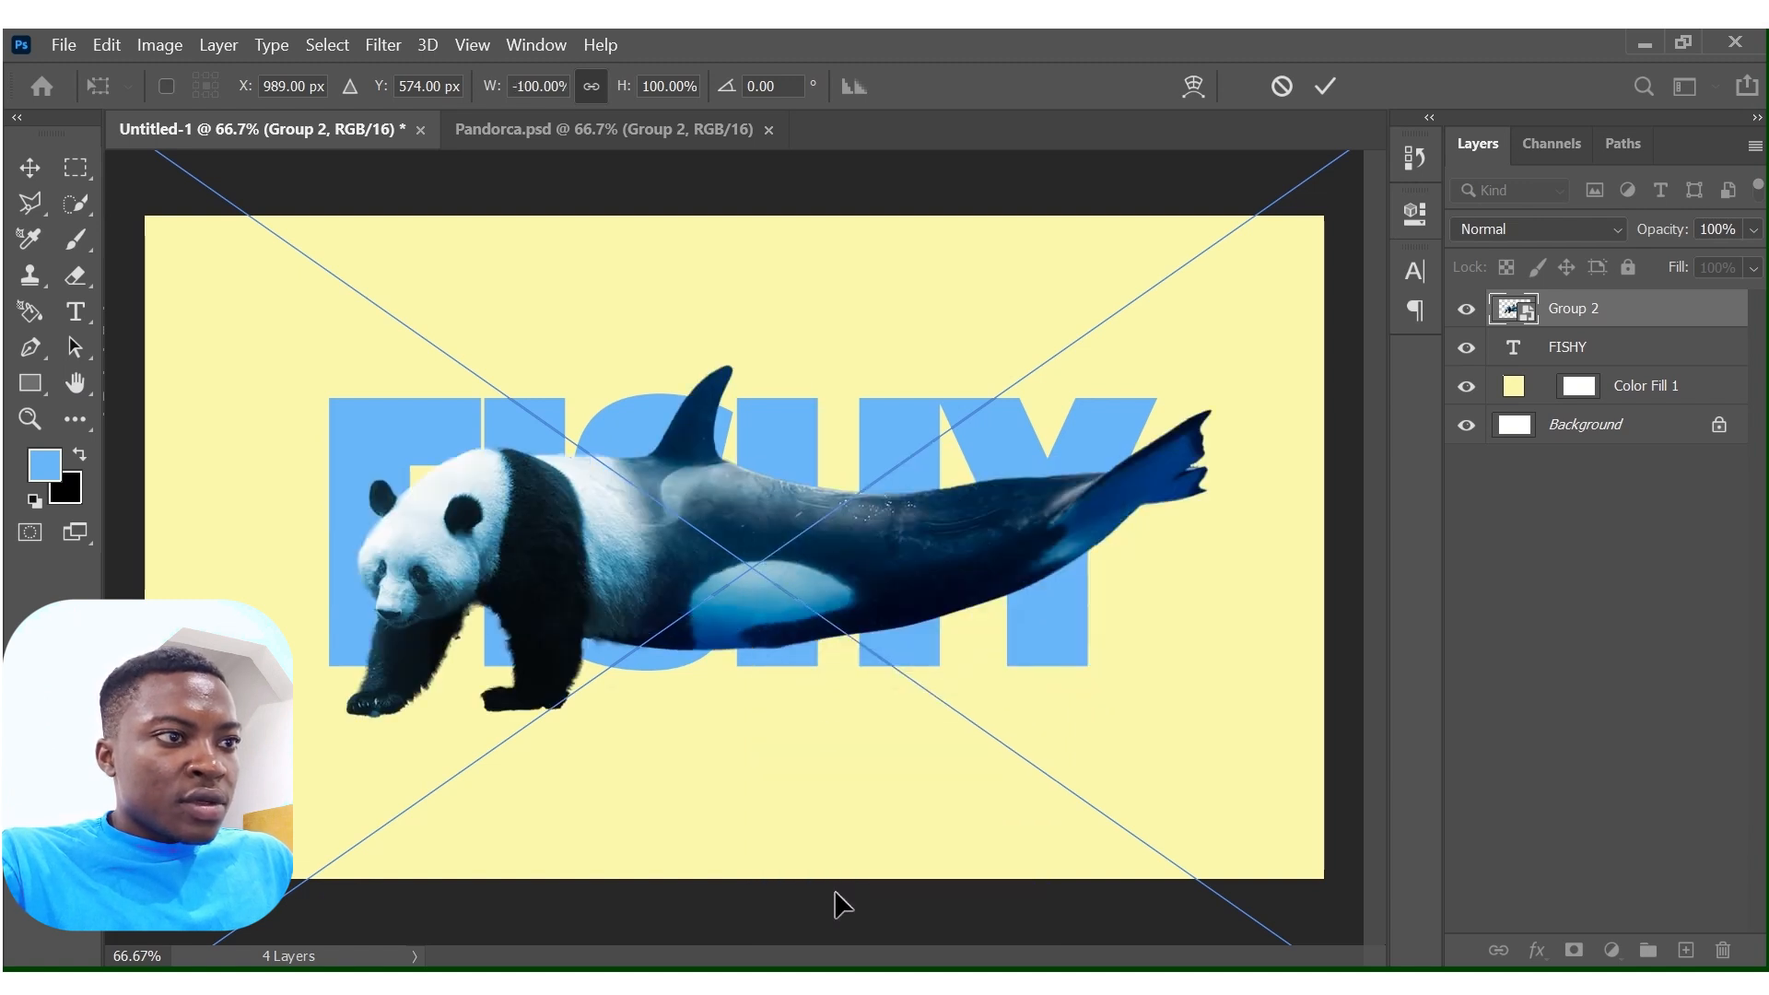
{"action": "left_click_drag", "start_coordinate": [793, 573], "coordinate": [787, 518]}
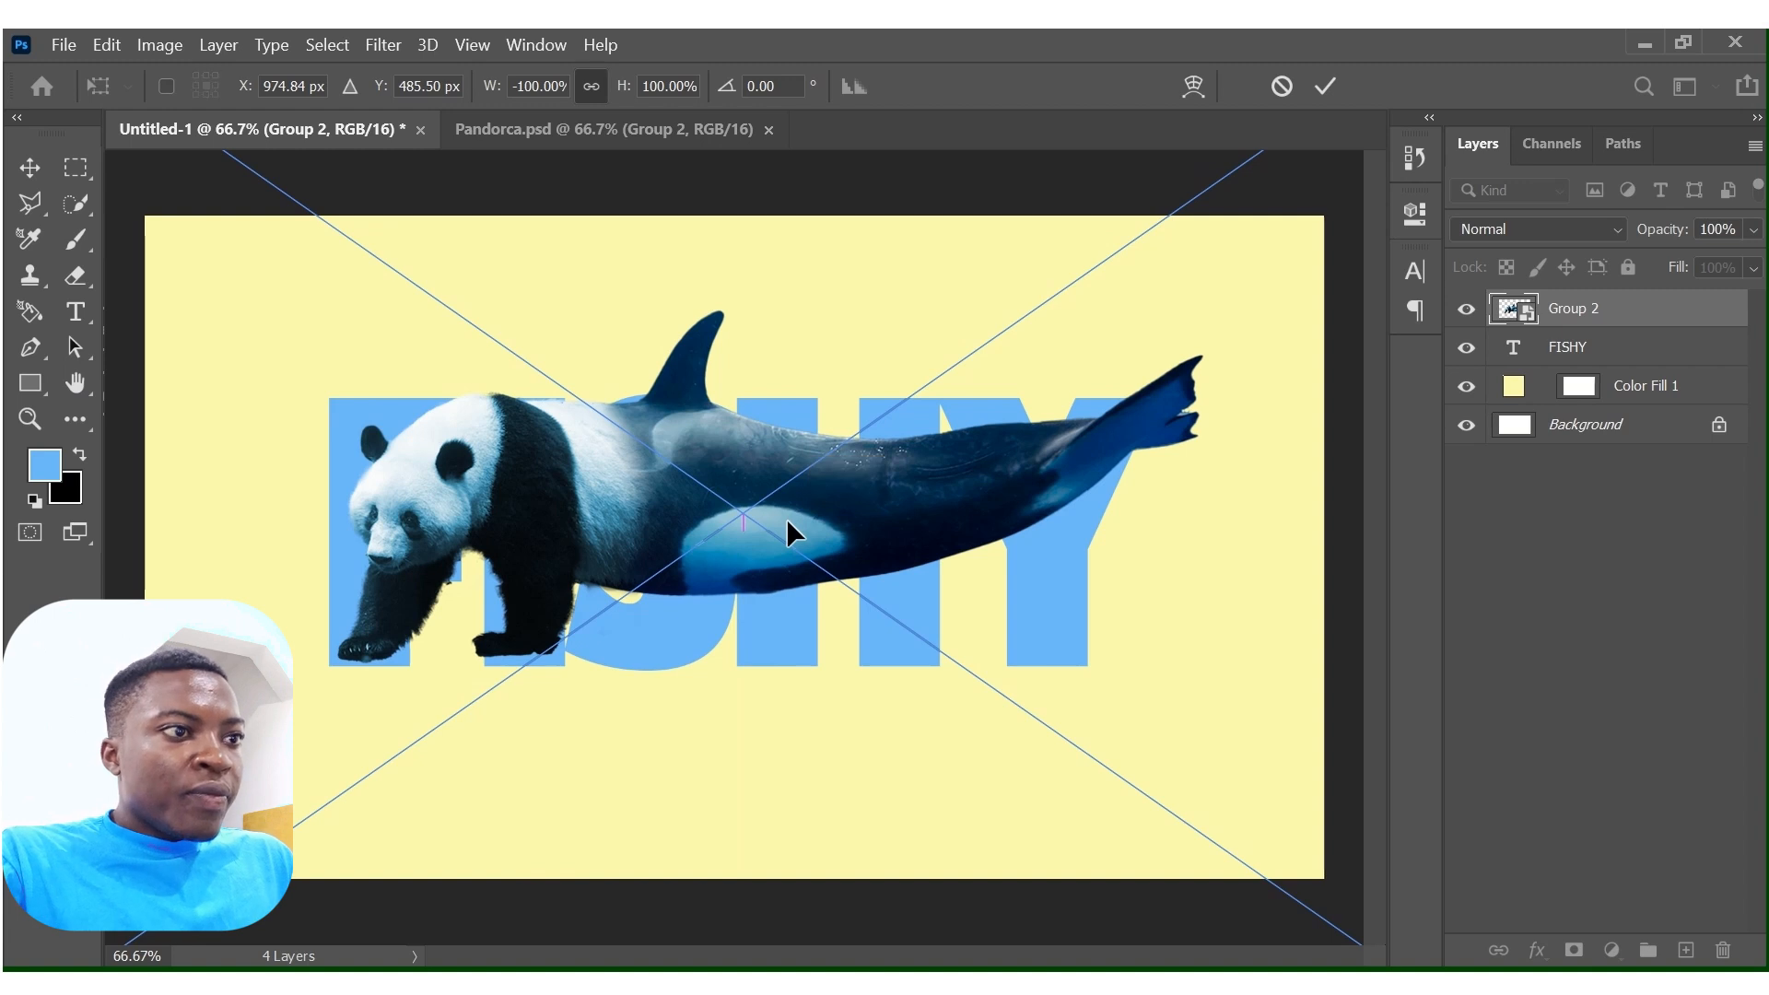
{"action": "key", "text": "Return"}
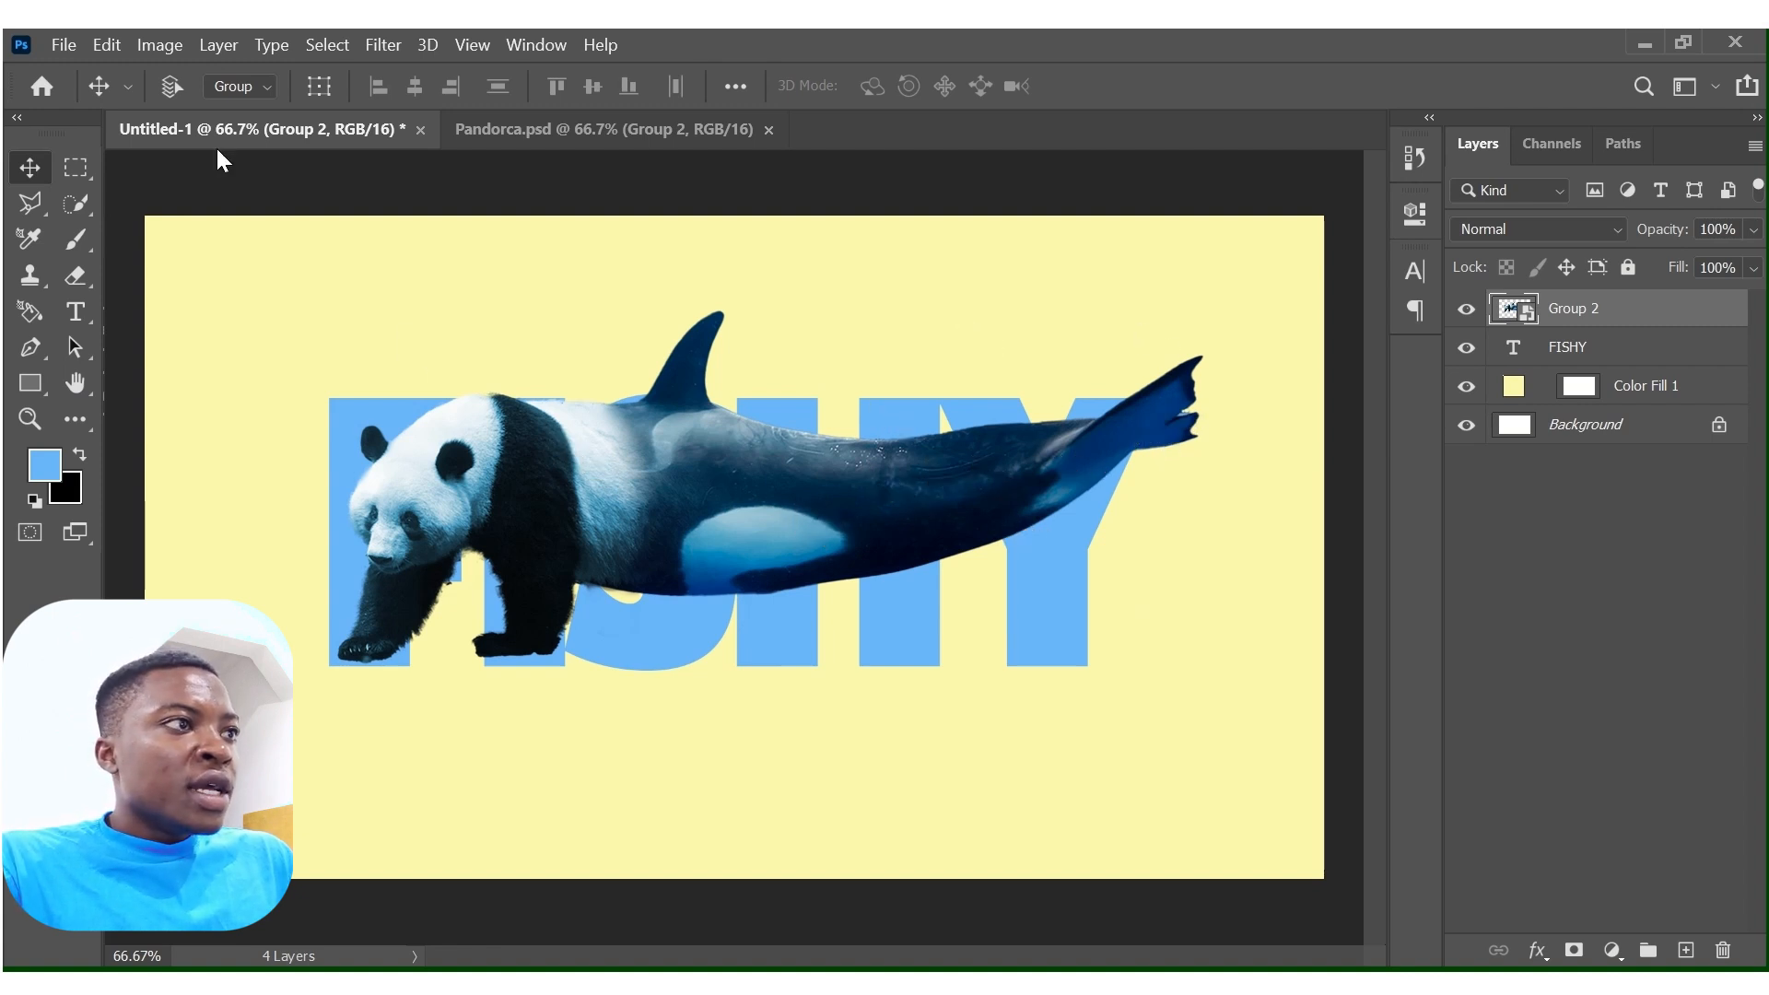
Puppet Warp the panda-orca with pins on the shoulder, mid-body, rear body and tail, curving the tail upward above the letter Y.
{"action": "left_click", "coordinate": [109, 44]}
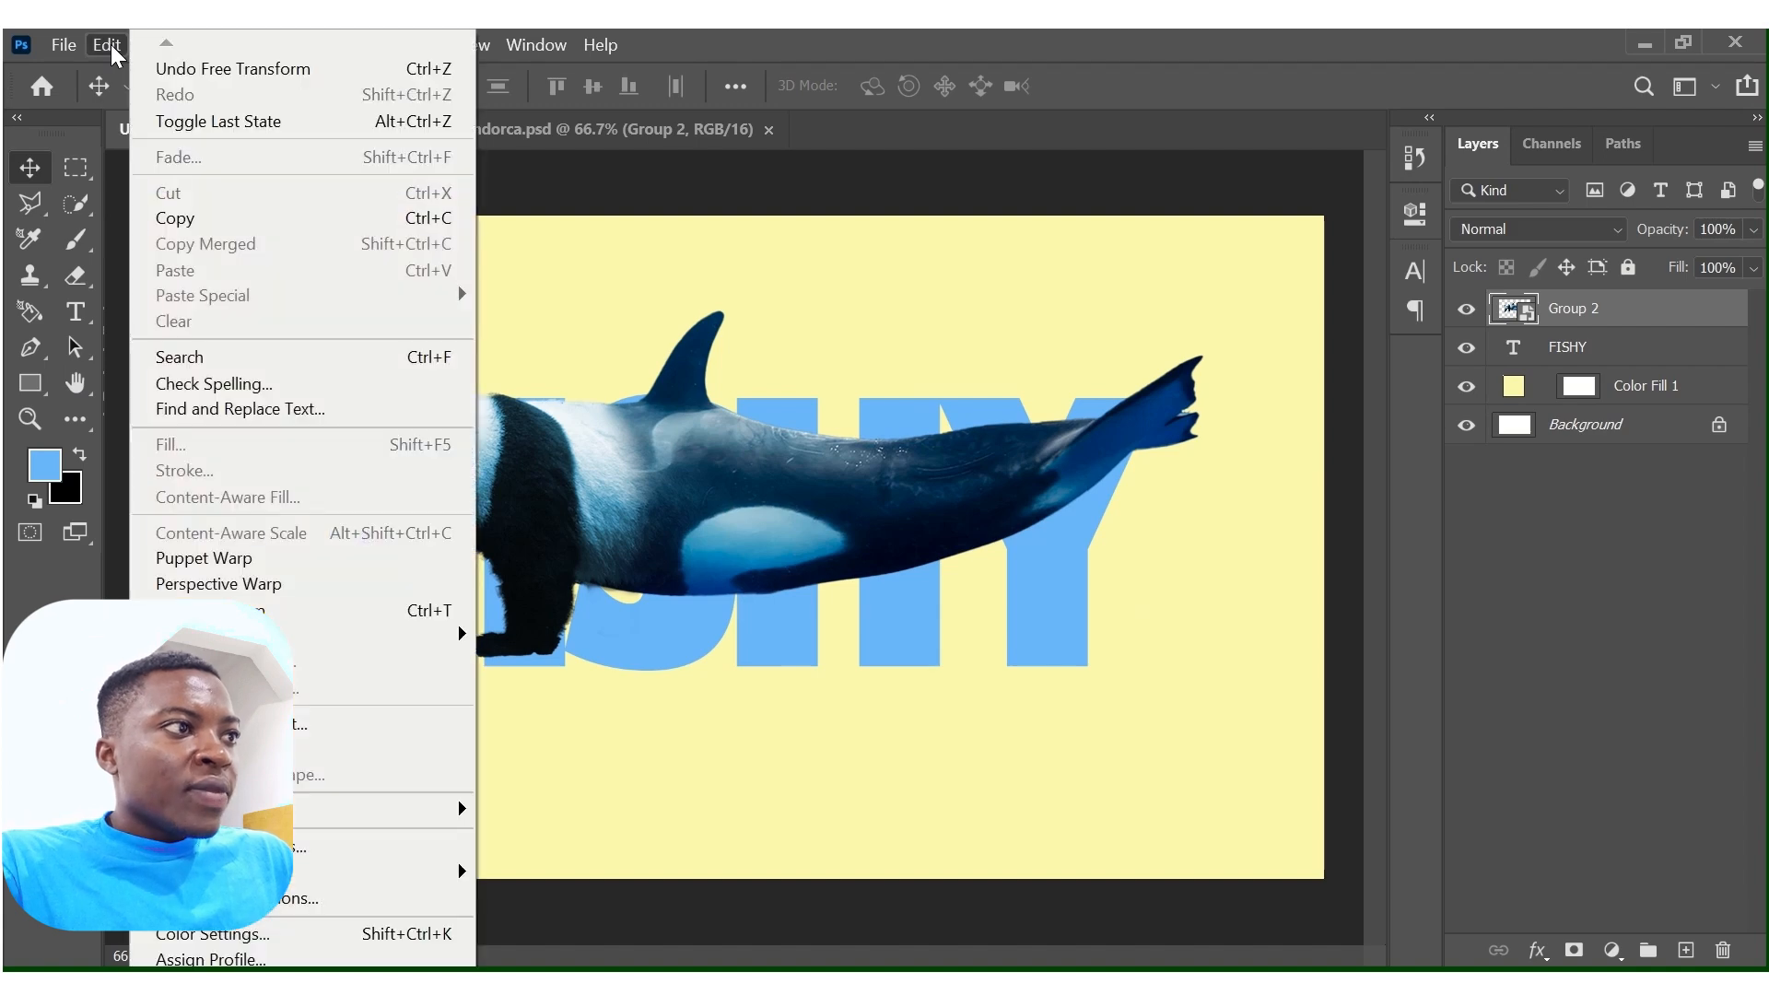
{"action": "left_click", "coordinate": [267, 560]}
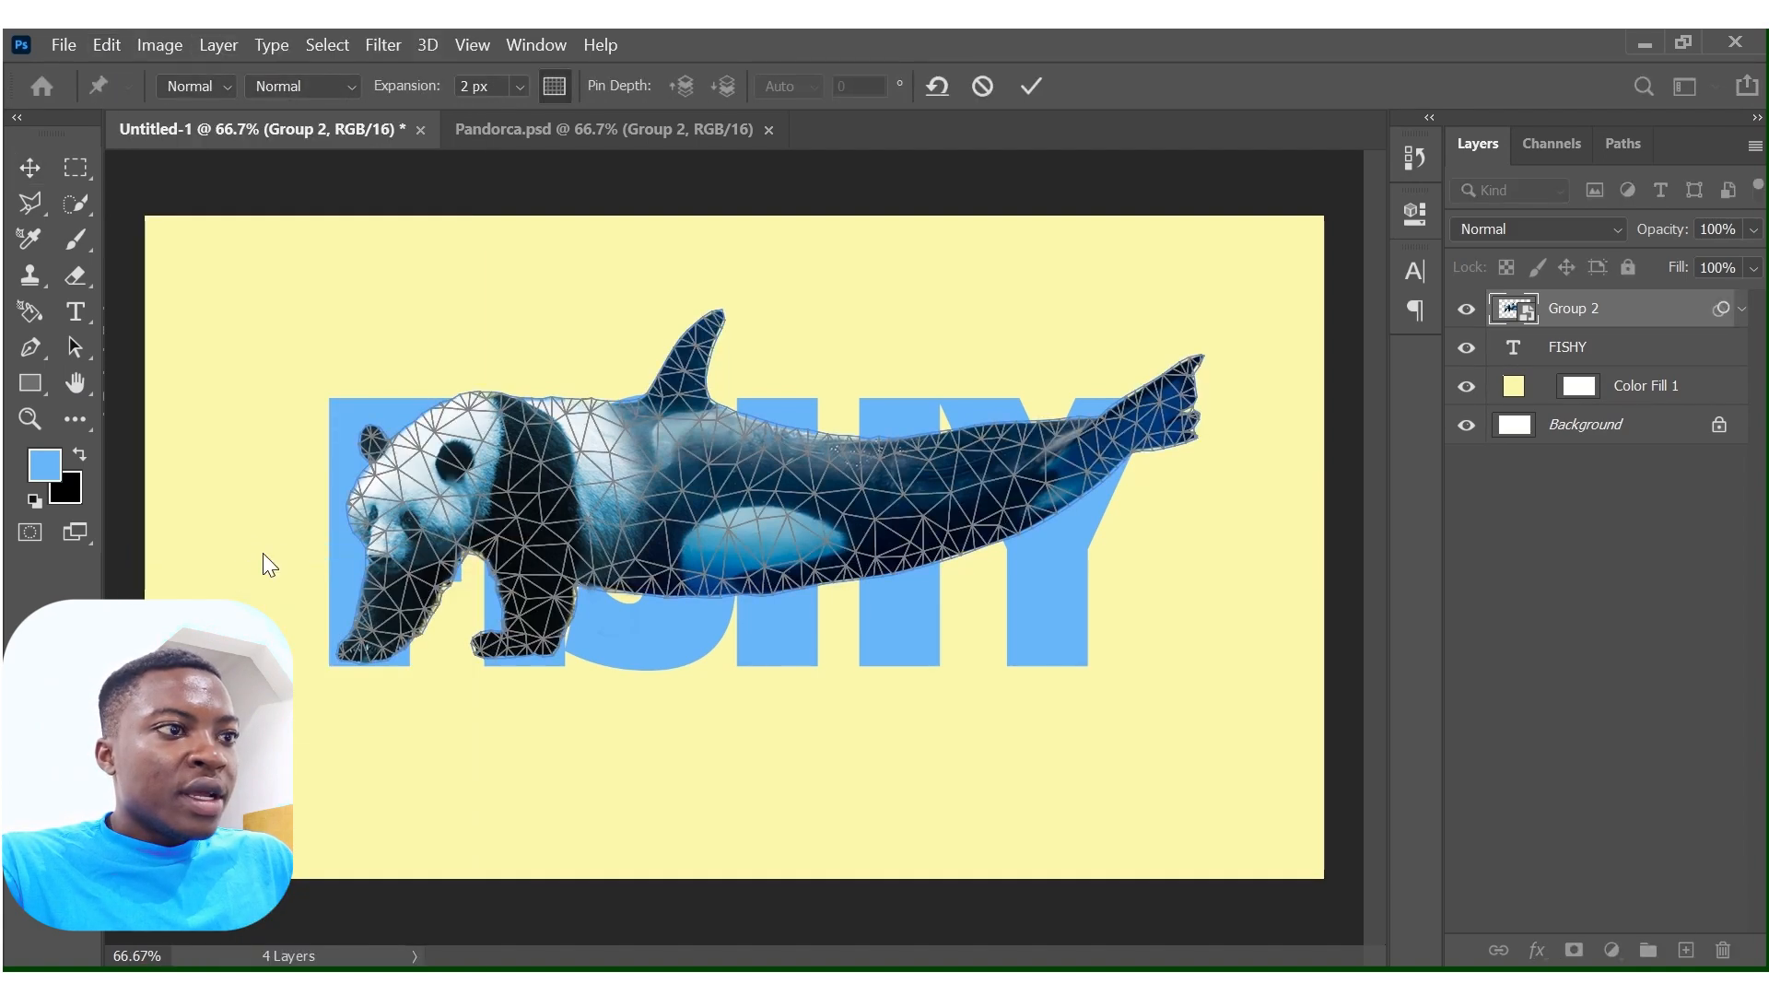
{"action": "left_click", "coordinate": [542, 483]}
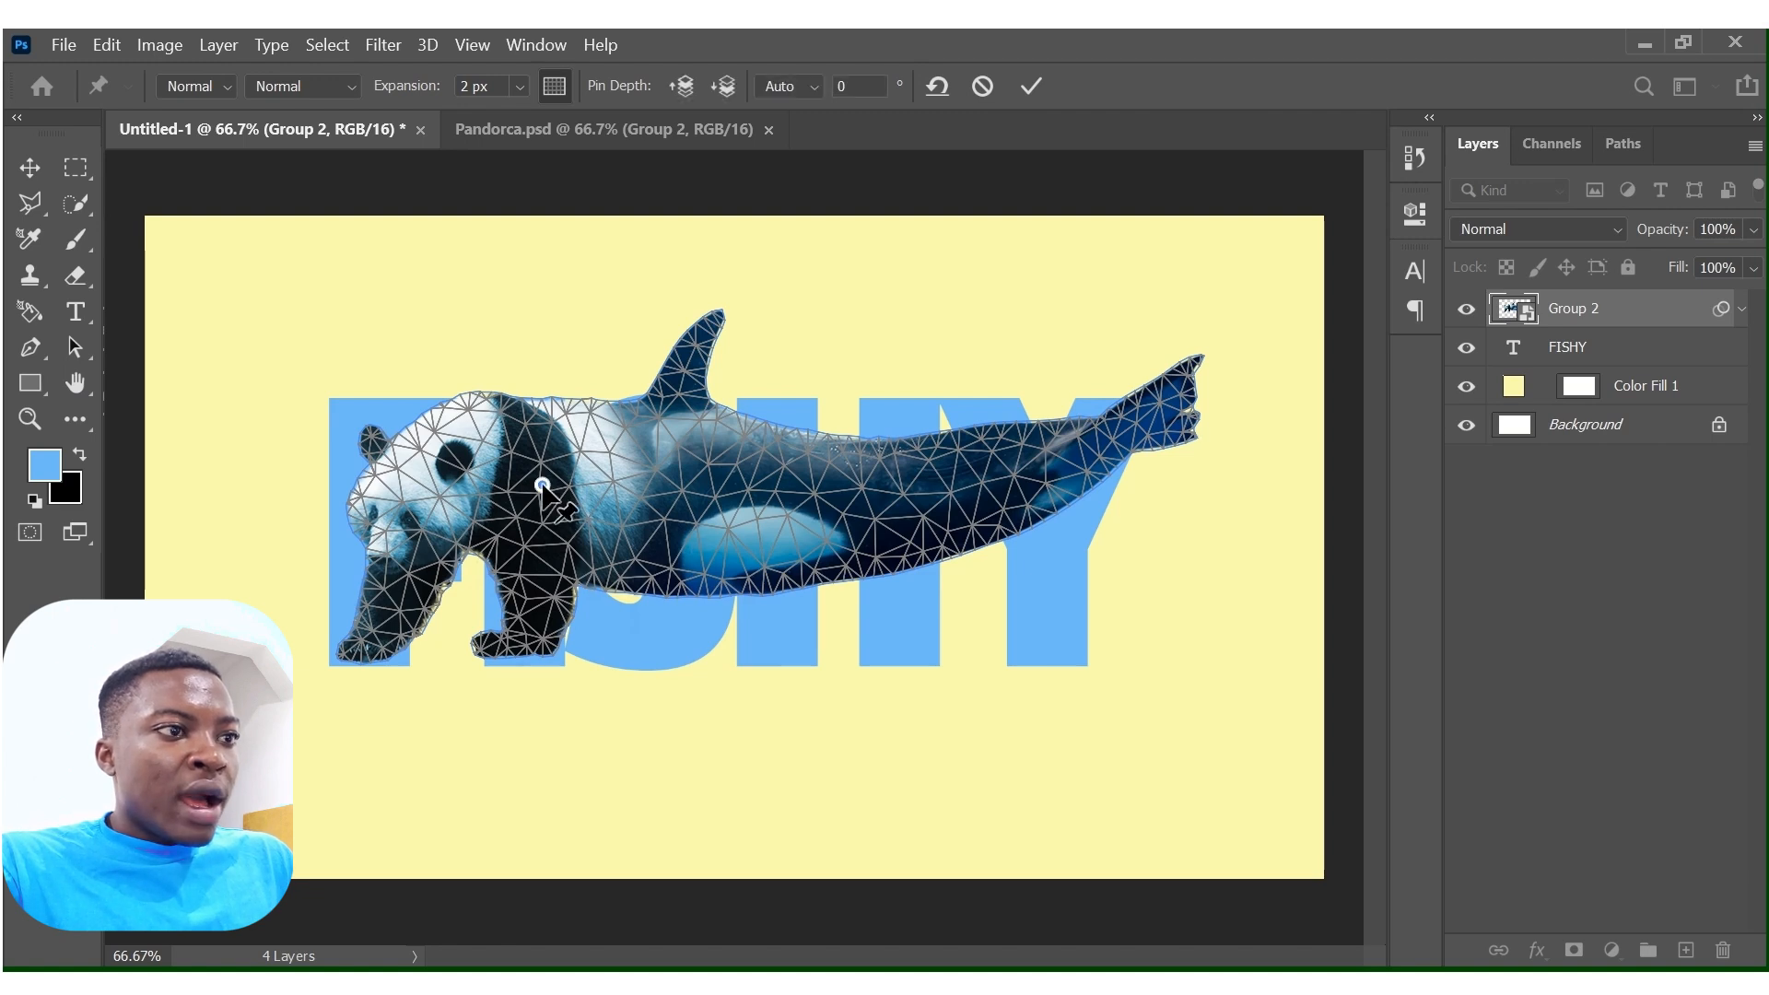
{"action": "left_click", "coordinate": [821, 506]}
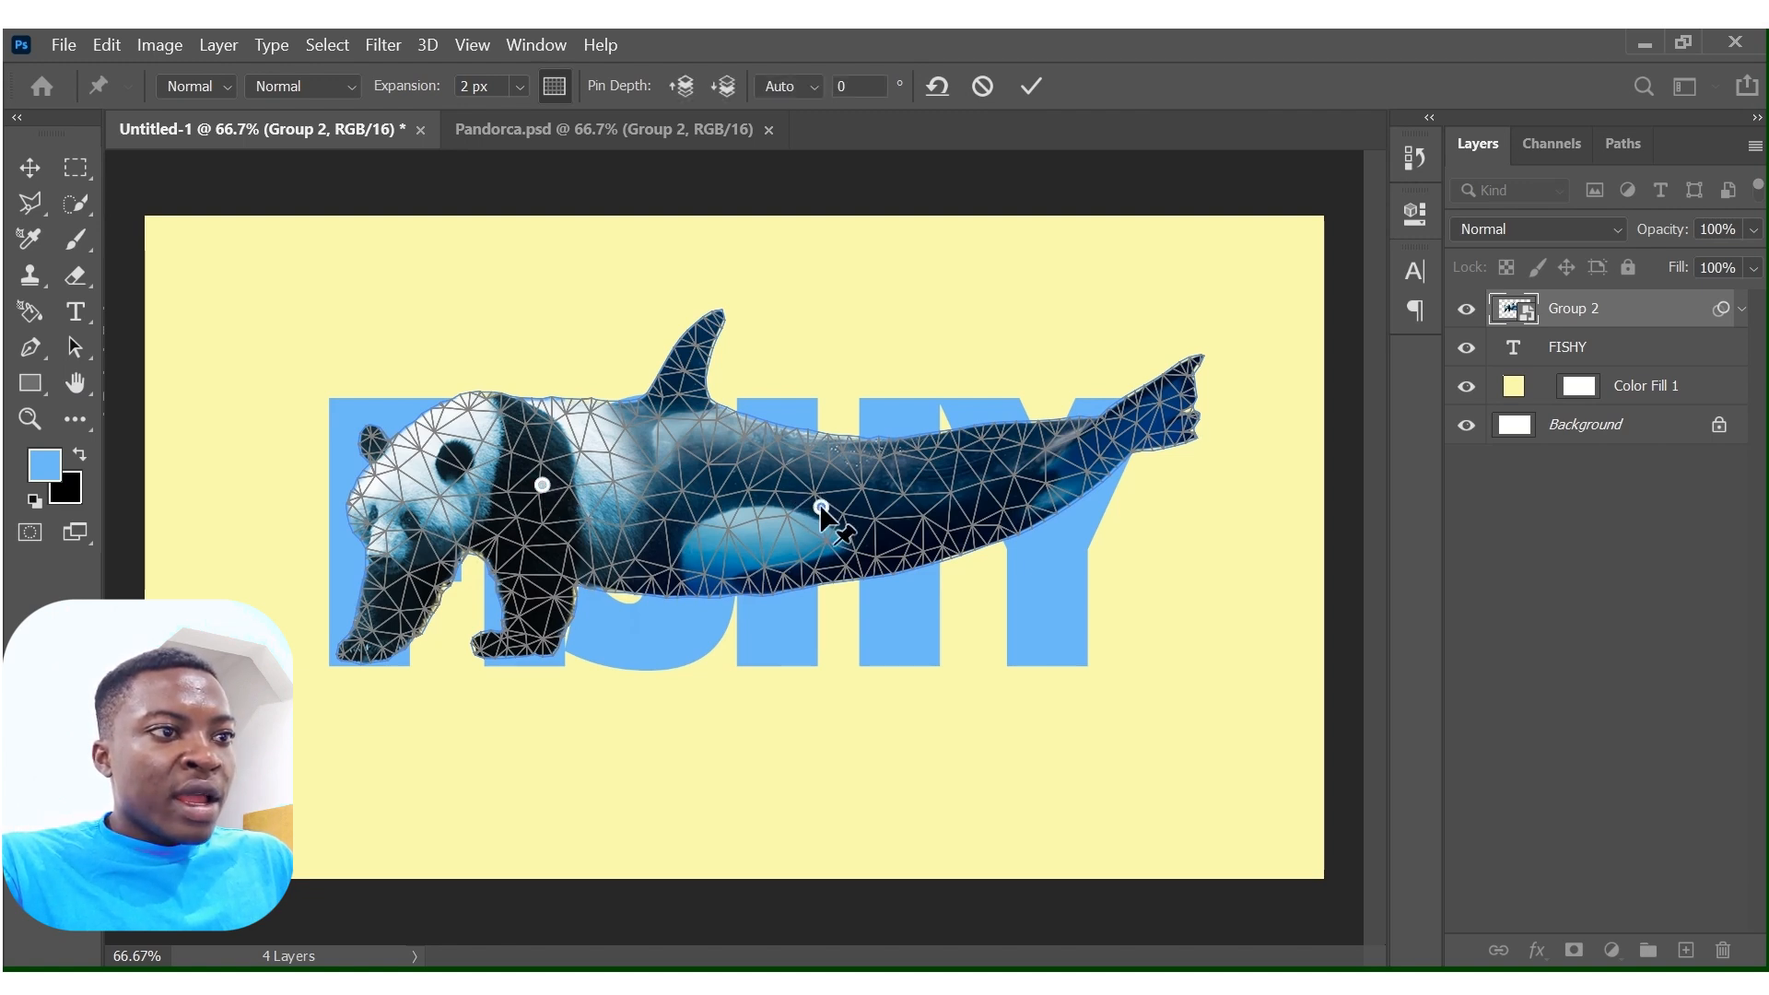
{"action": "left_click", "coordinate": [1140, 426]}
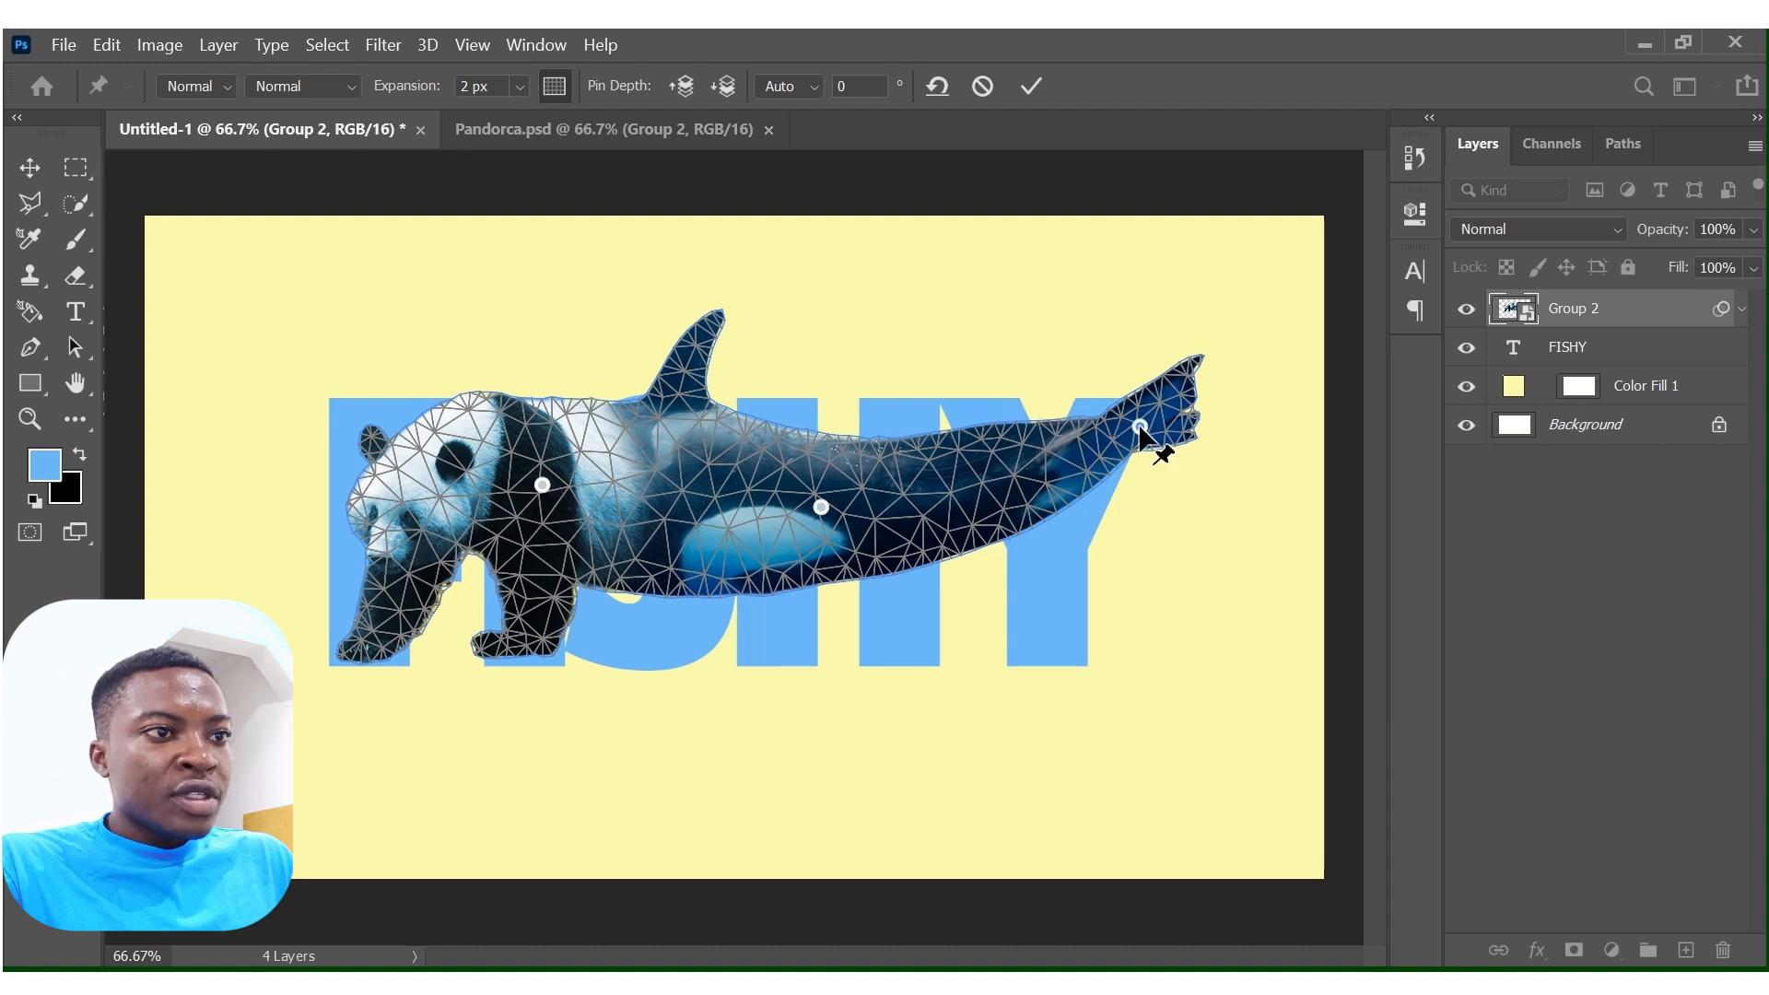
{"action": "left_click_drag", "start_coordinate": [1140, 427], "coordinate": [1222, 358]}
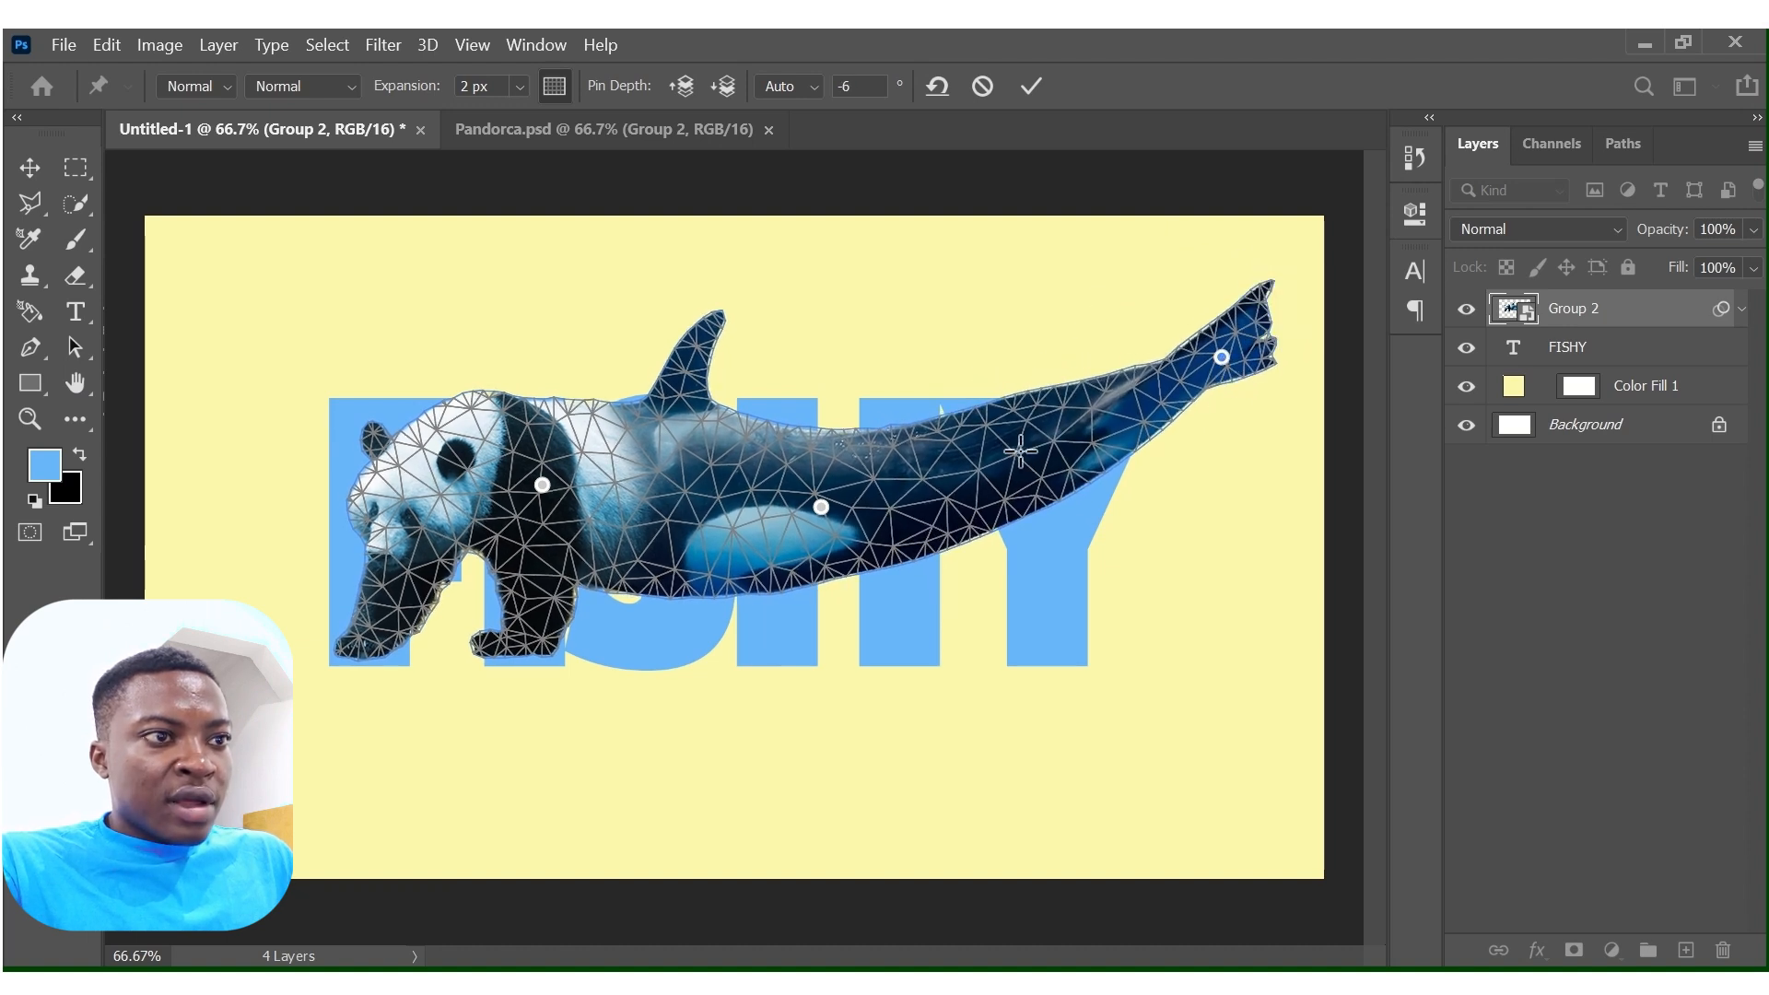
{"action": "left_click", "coordinate": [1011, 466]}
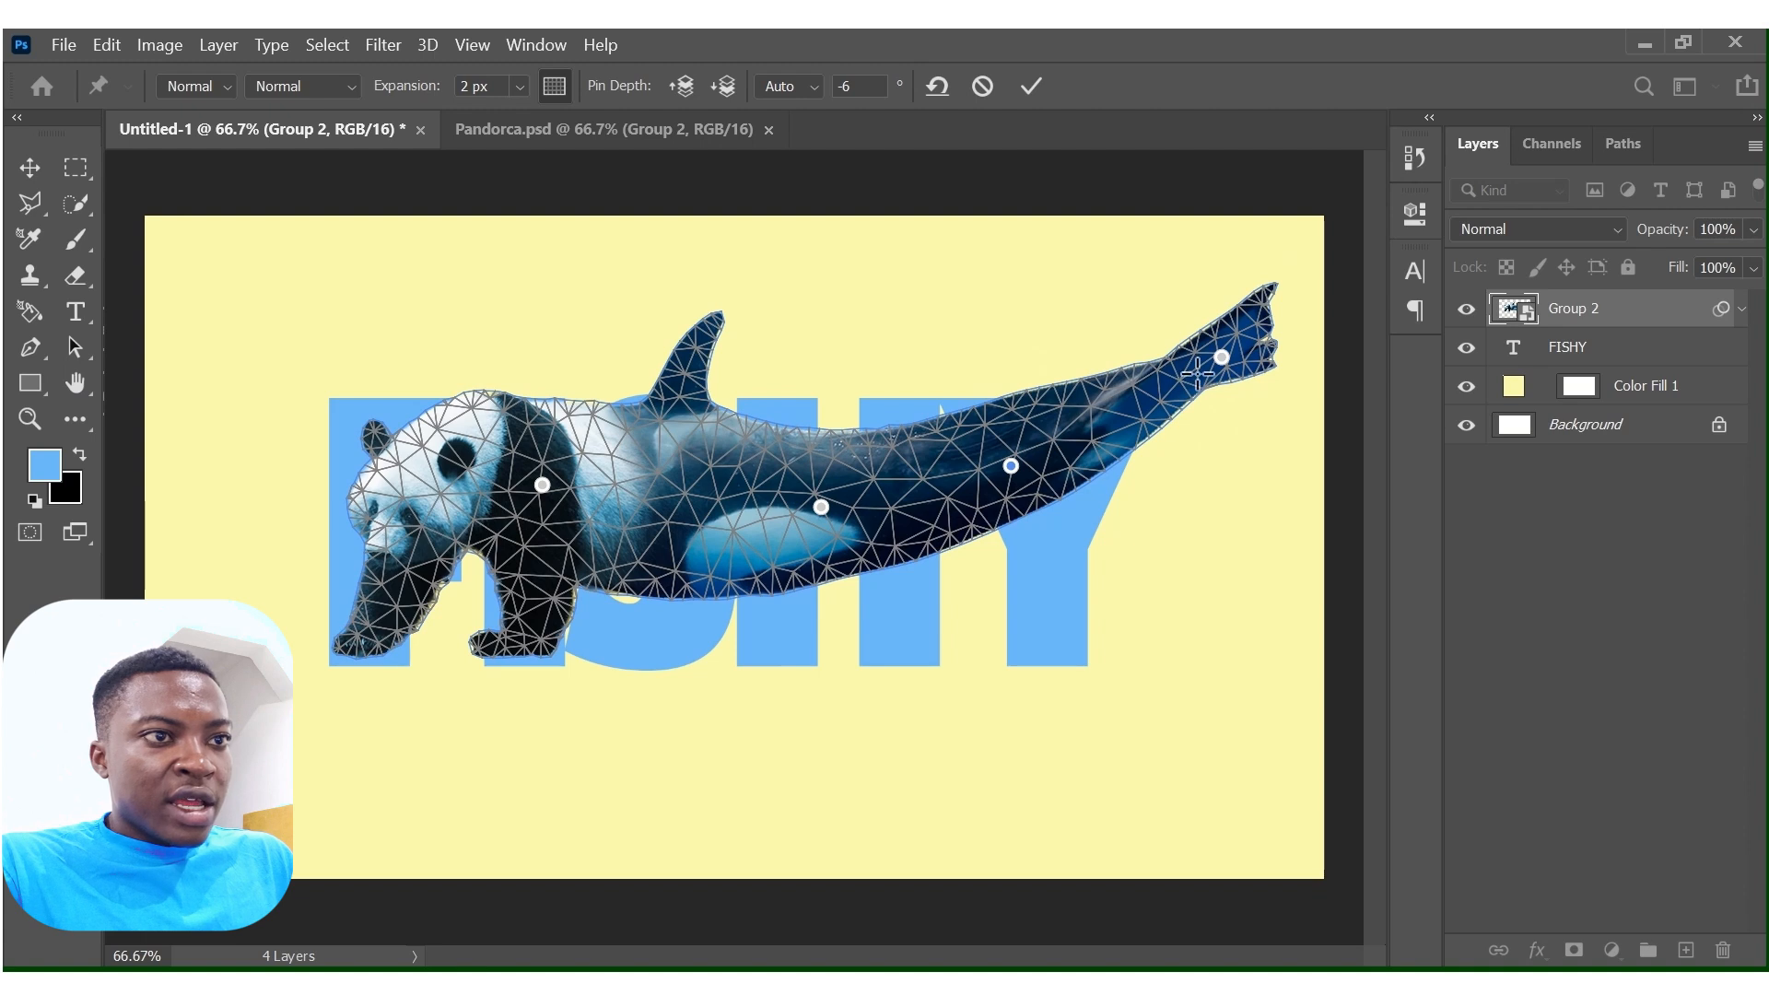
{"action": "left_click_drag", "start_coordinate": [1204, 352], "coordinate": [1143, 317]}
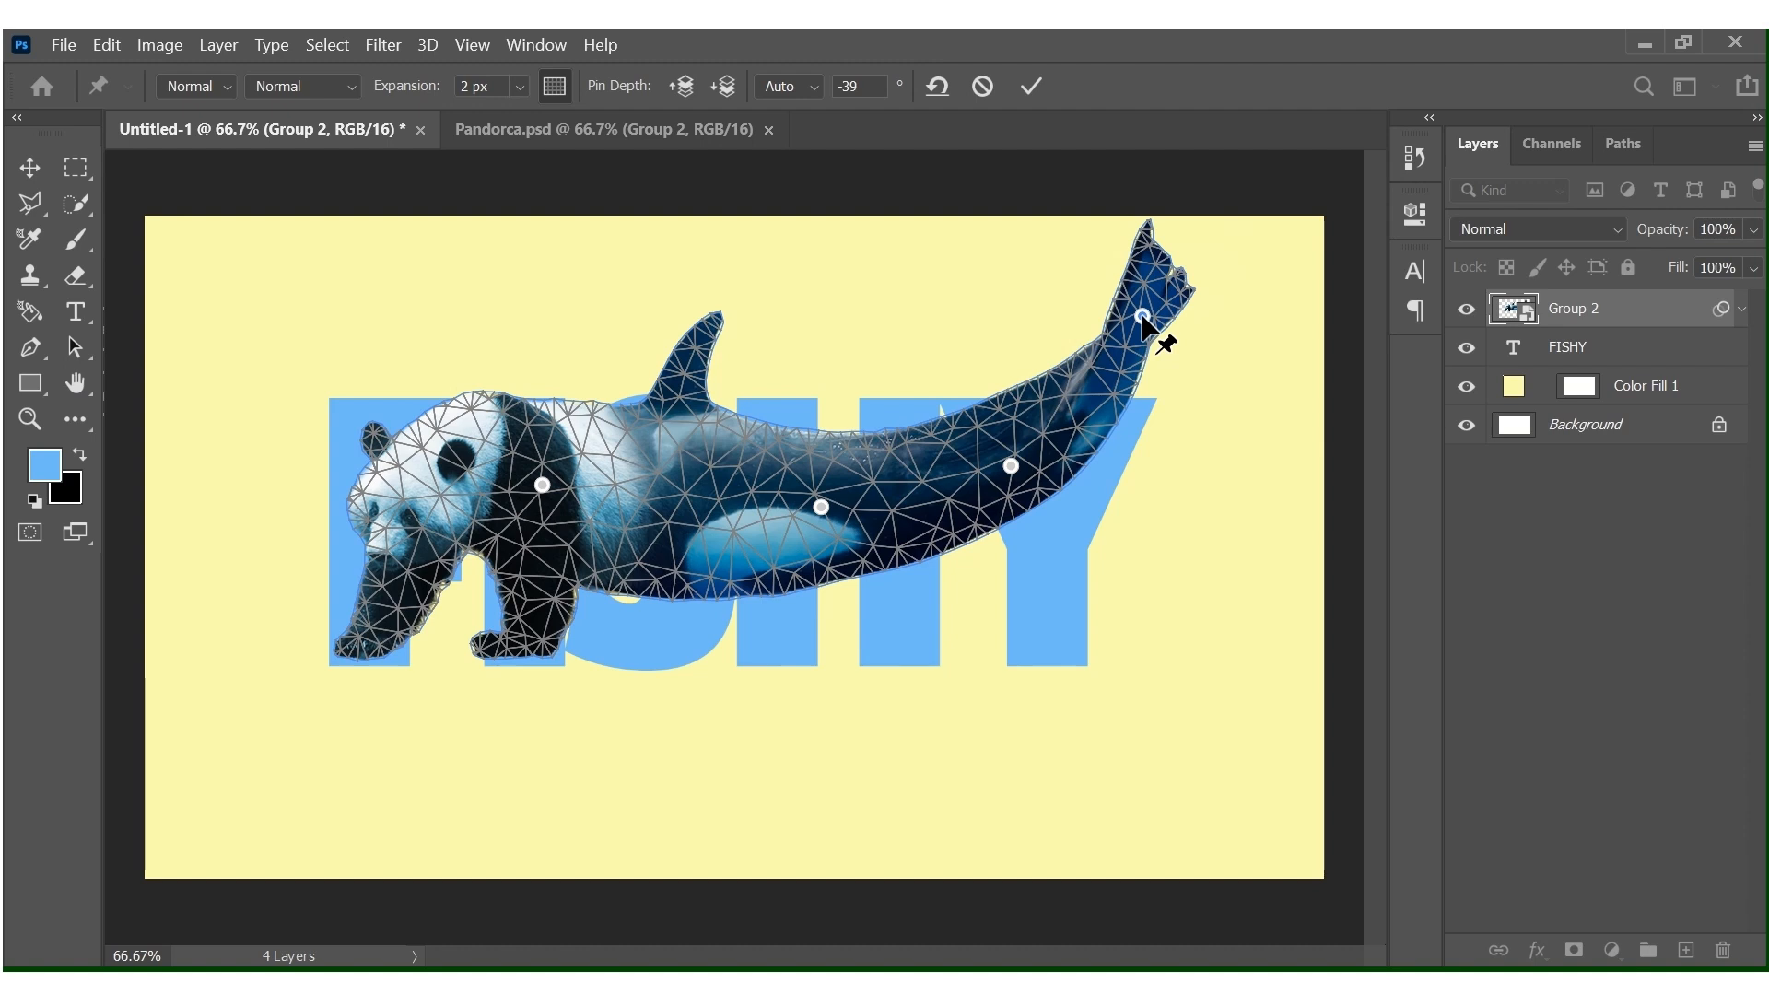
{"action": "key", "text": "Return"}
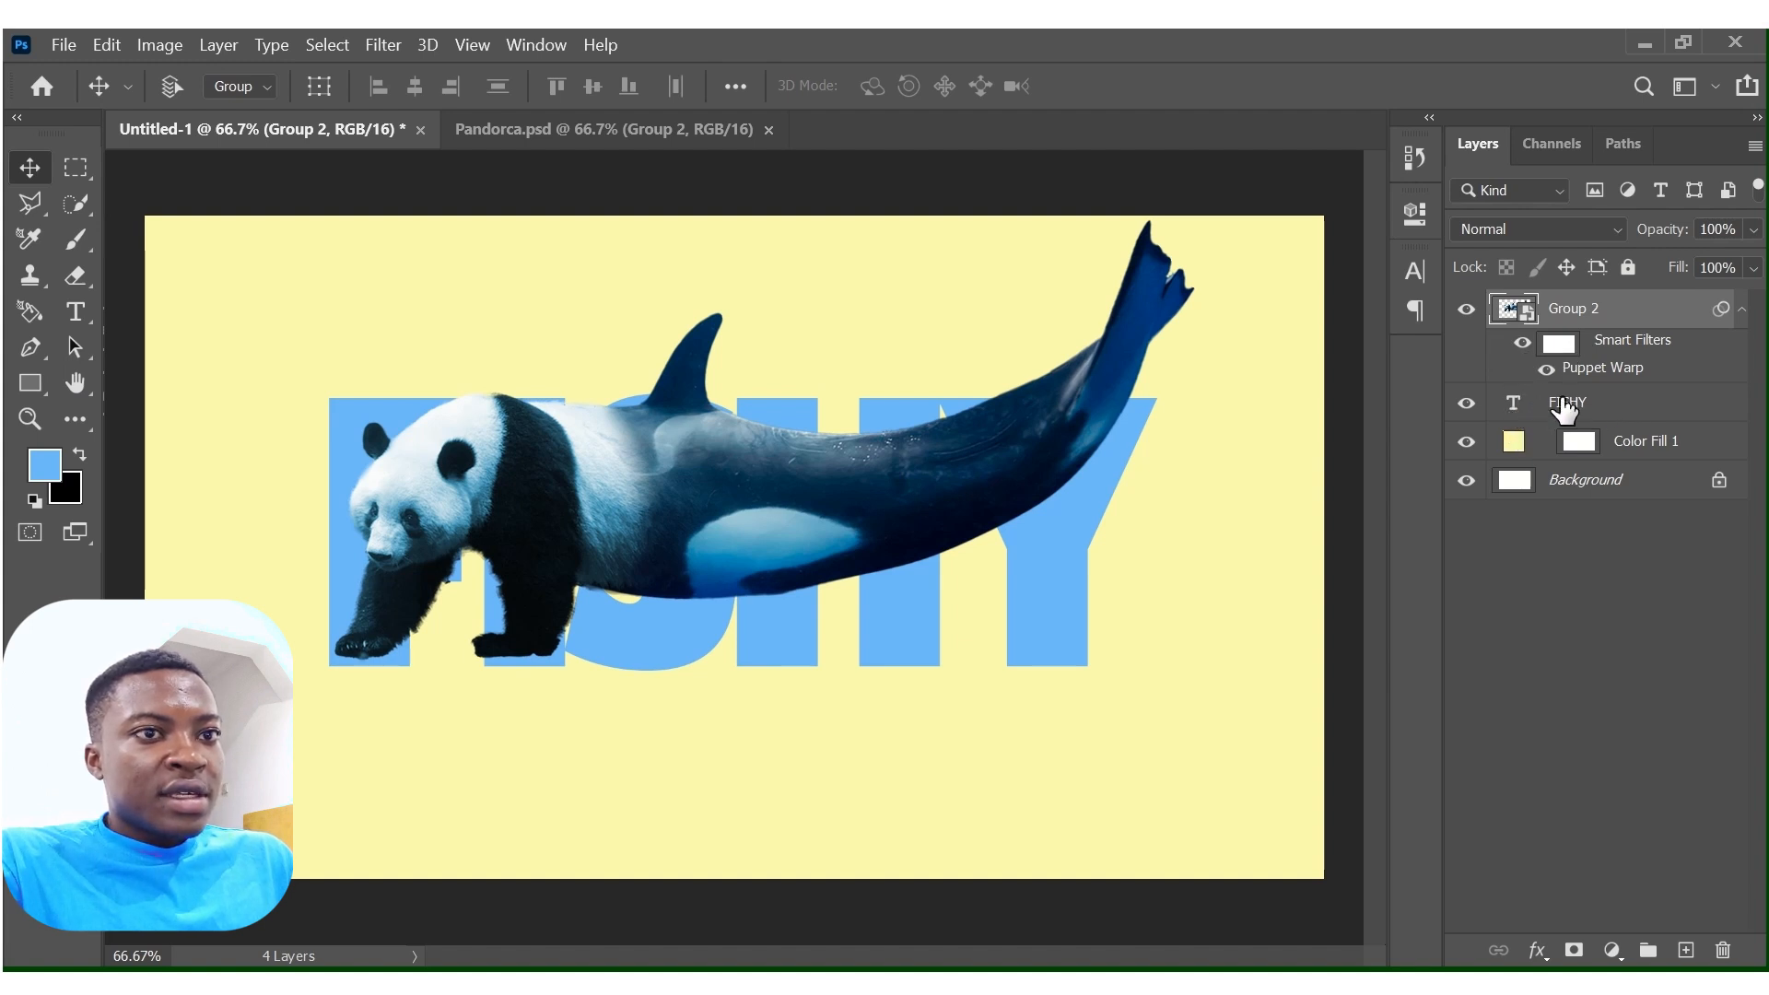
Clip the Group 2 panda-orca layer to the FISHY text with a clipping mask.
{"action": "right_click", "coordinate": [1573, 296]}
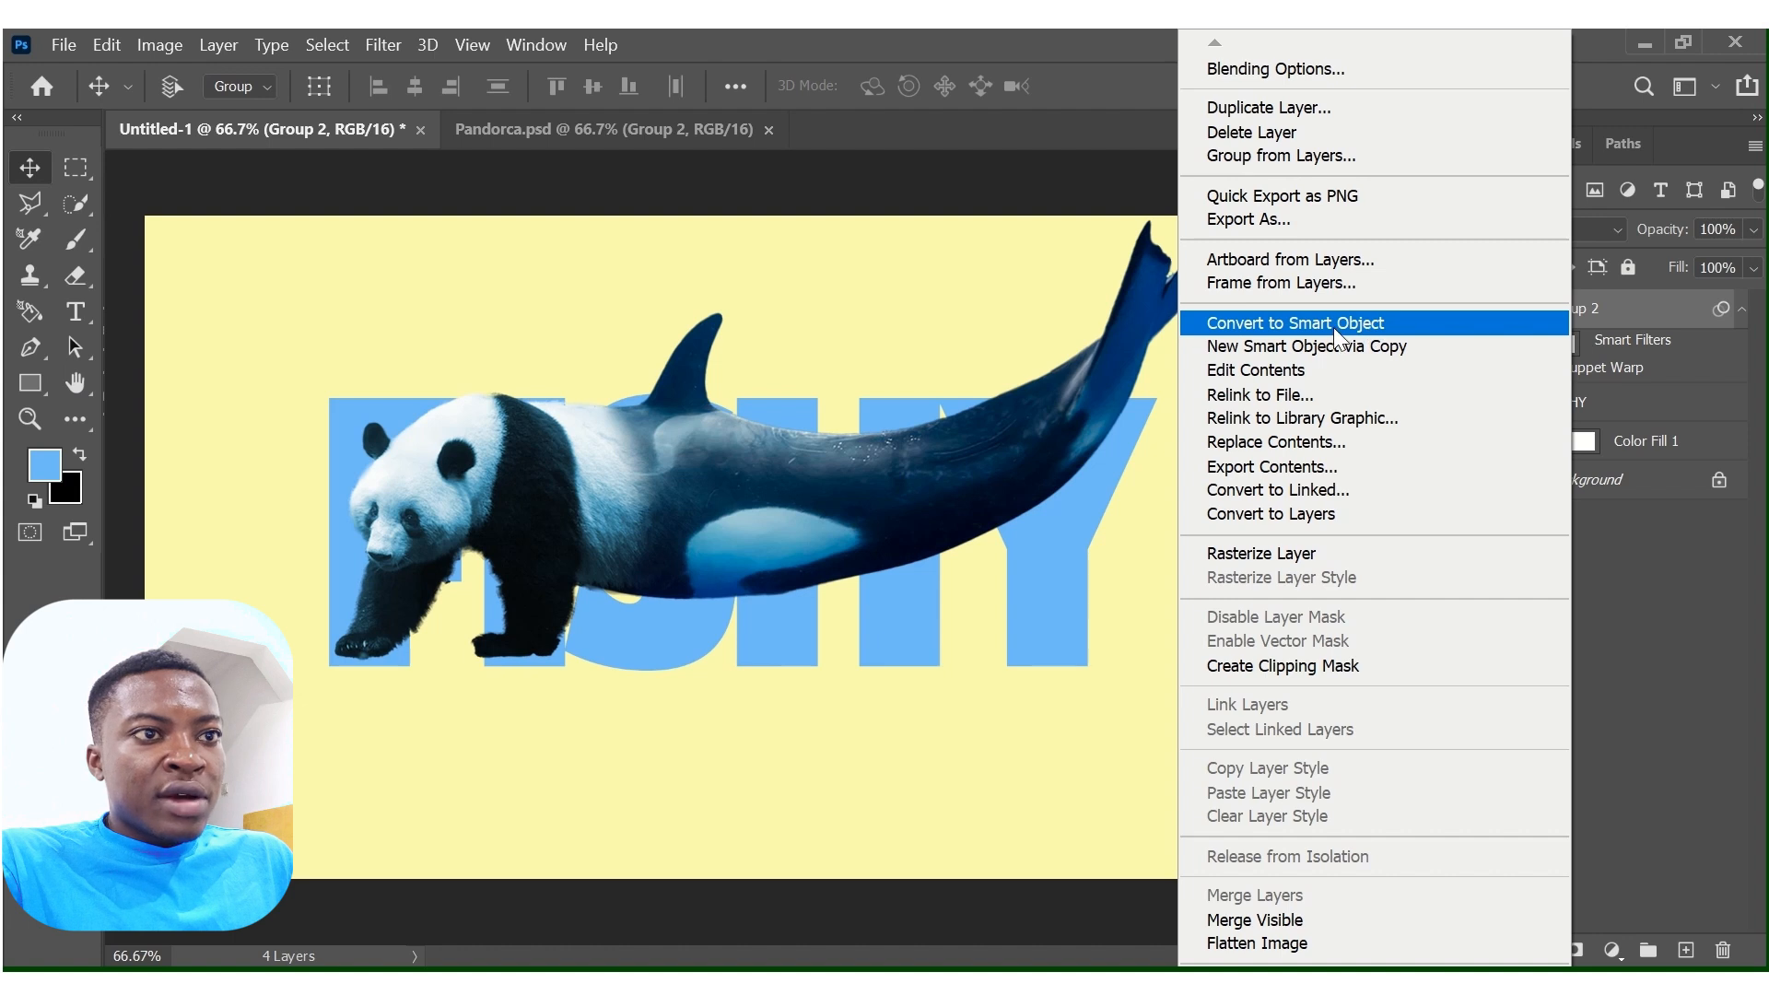
{"action": "left_click", "coordinate": [1334, 663]}
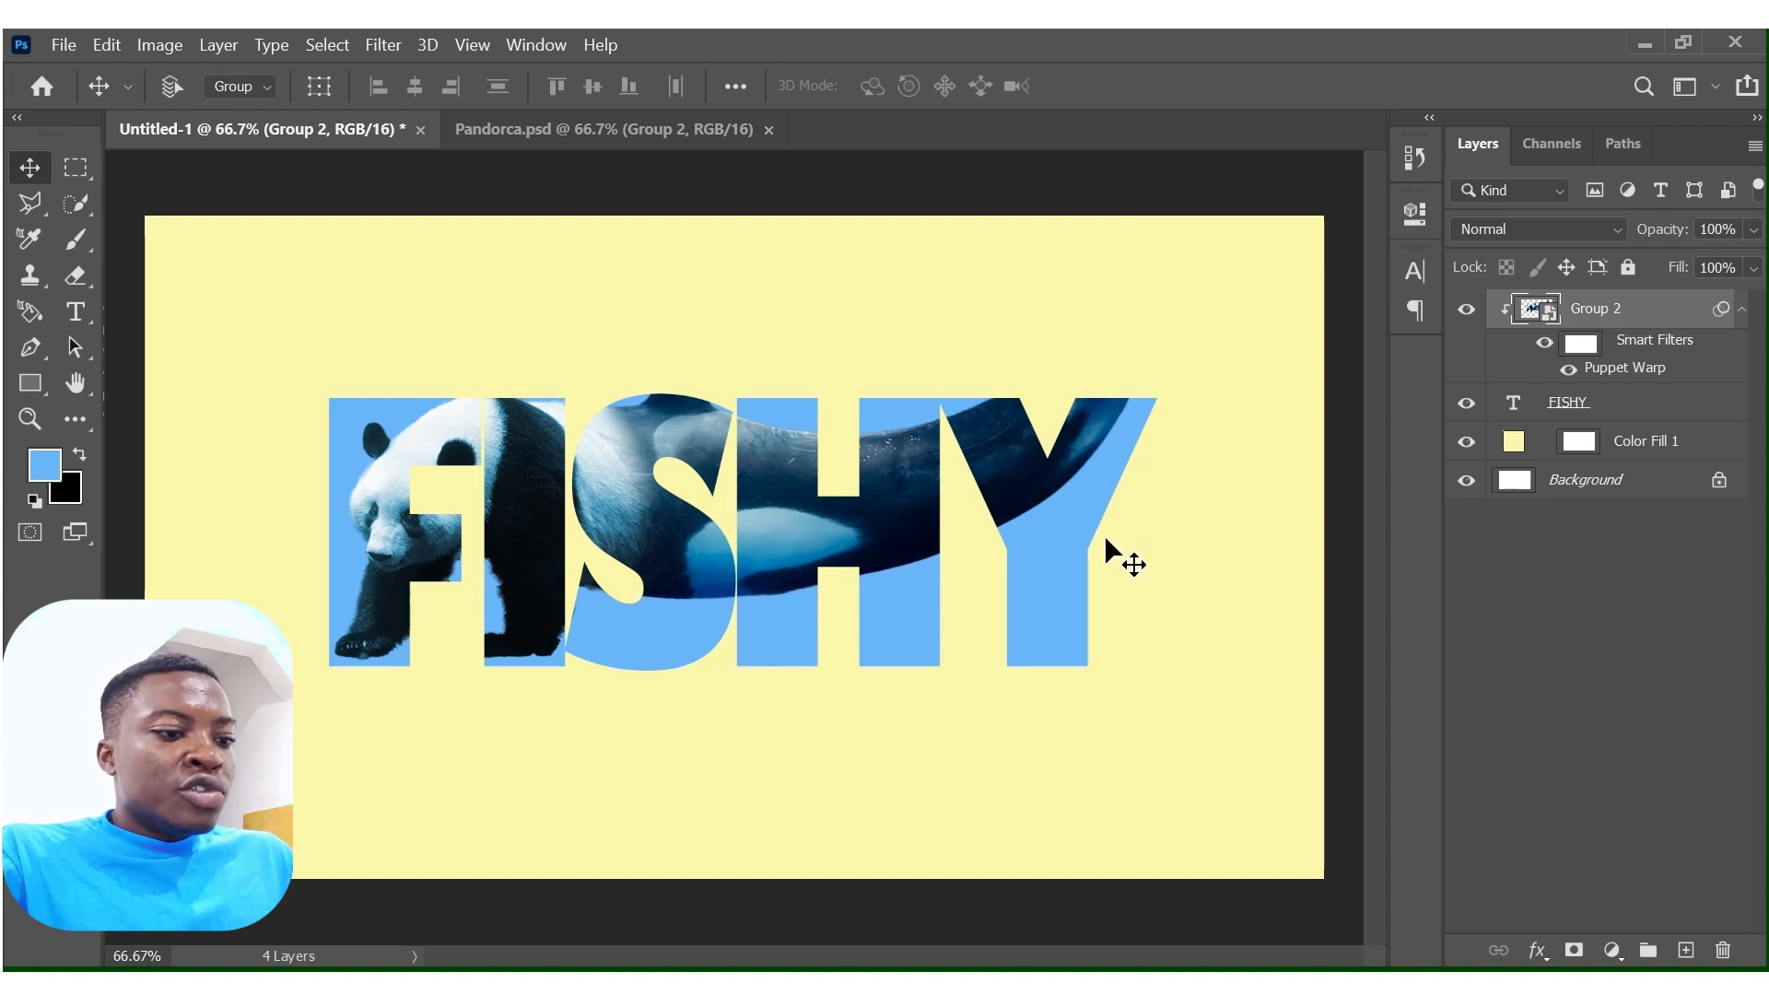
Duplicate the Group 2 panda-orca layer above the clipped one and hide the duplicate with a black layer mask.
{"action": "key", "text": "ctrl+j"}
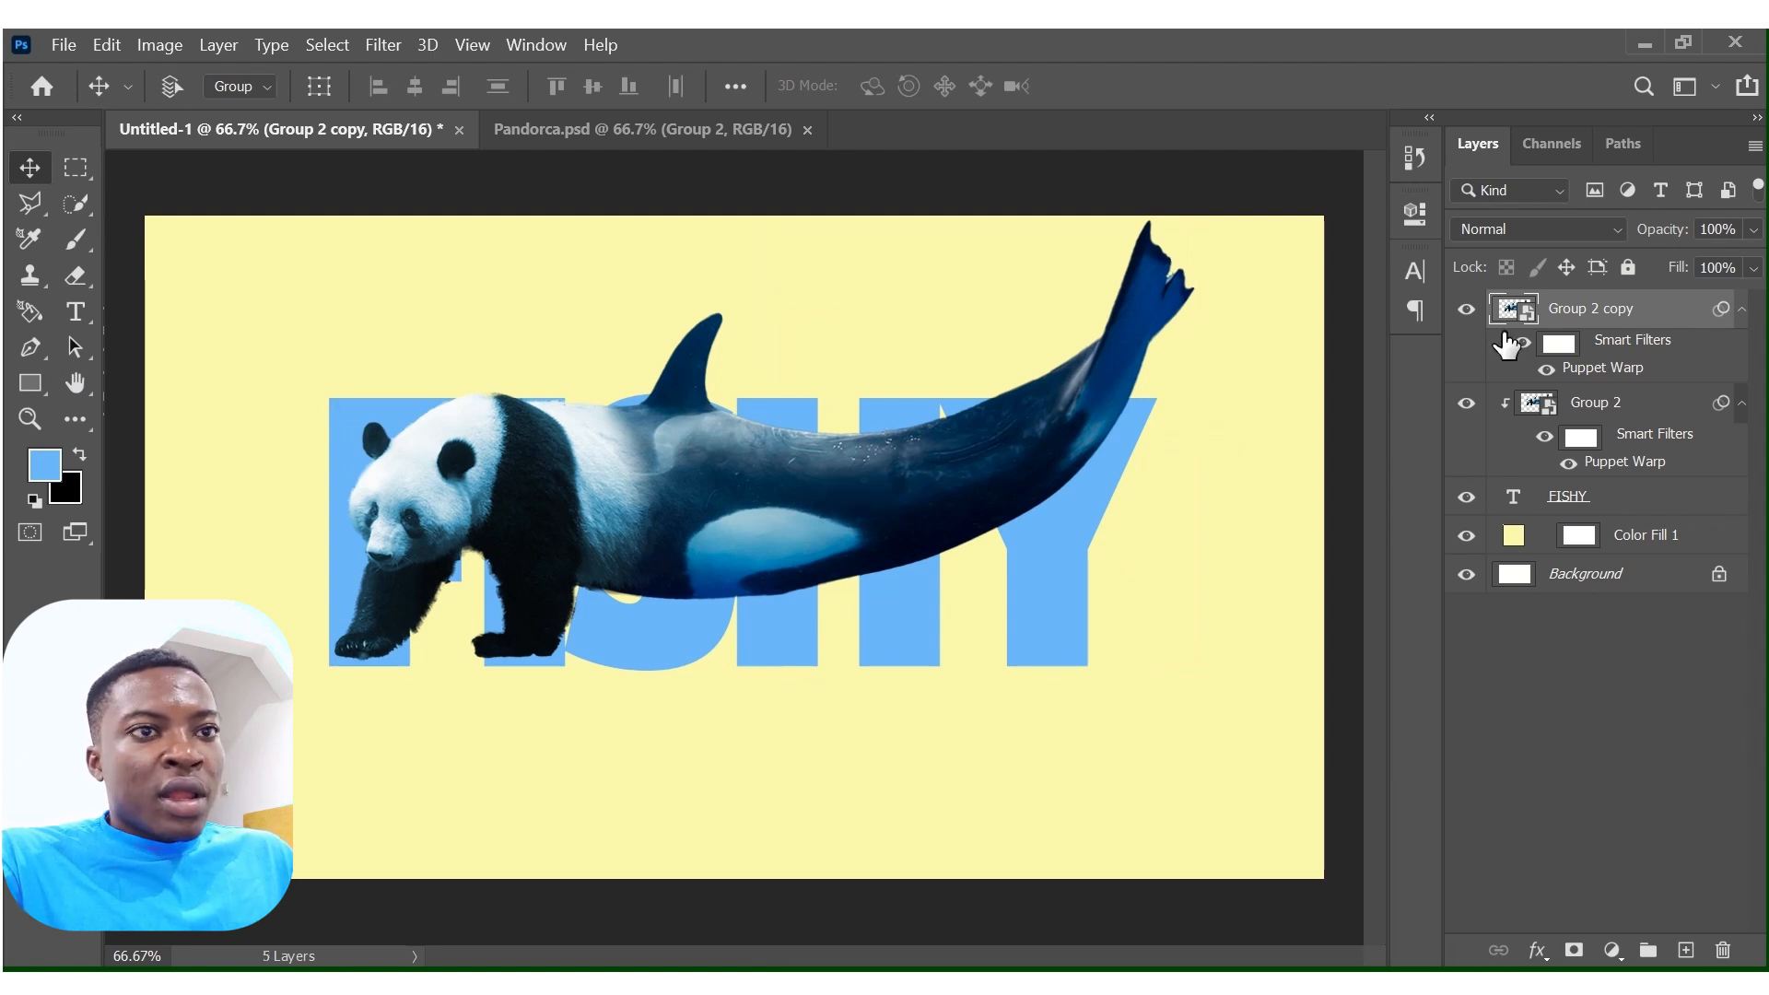
{"action": "left_click", "coordinate": [1575, 950]}
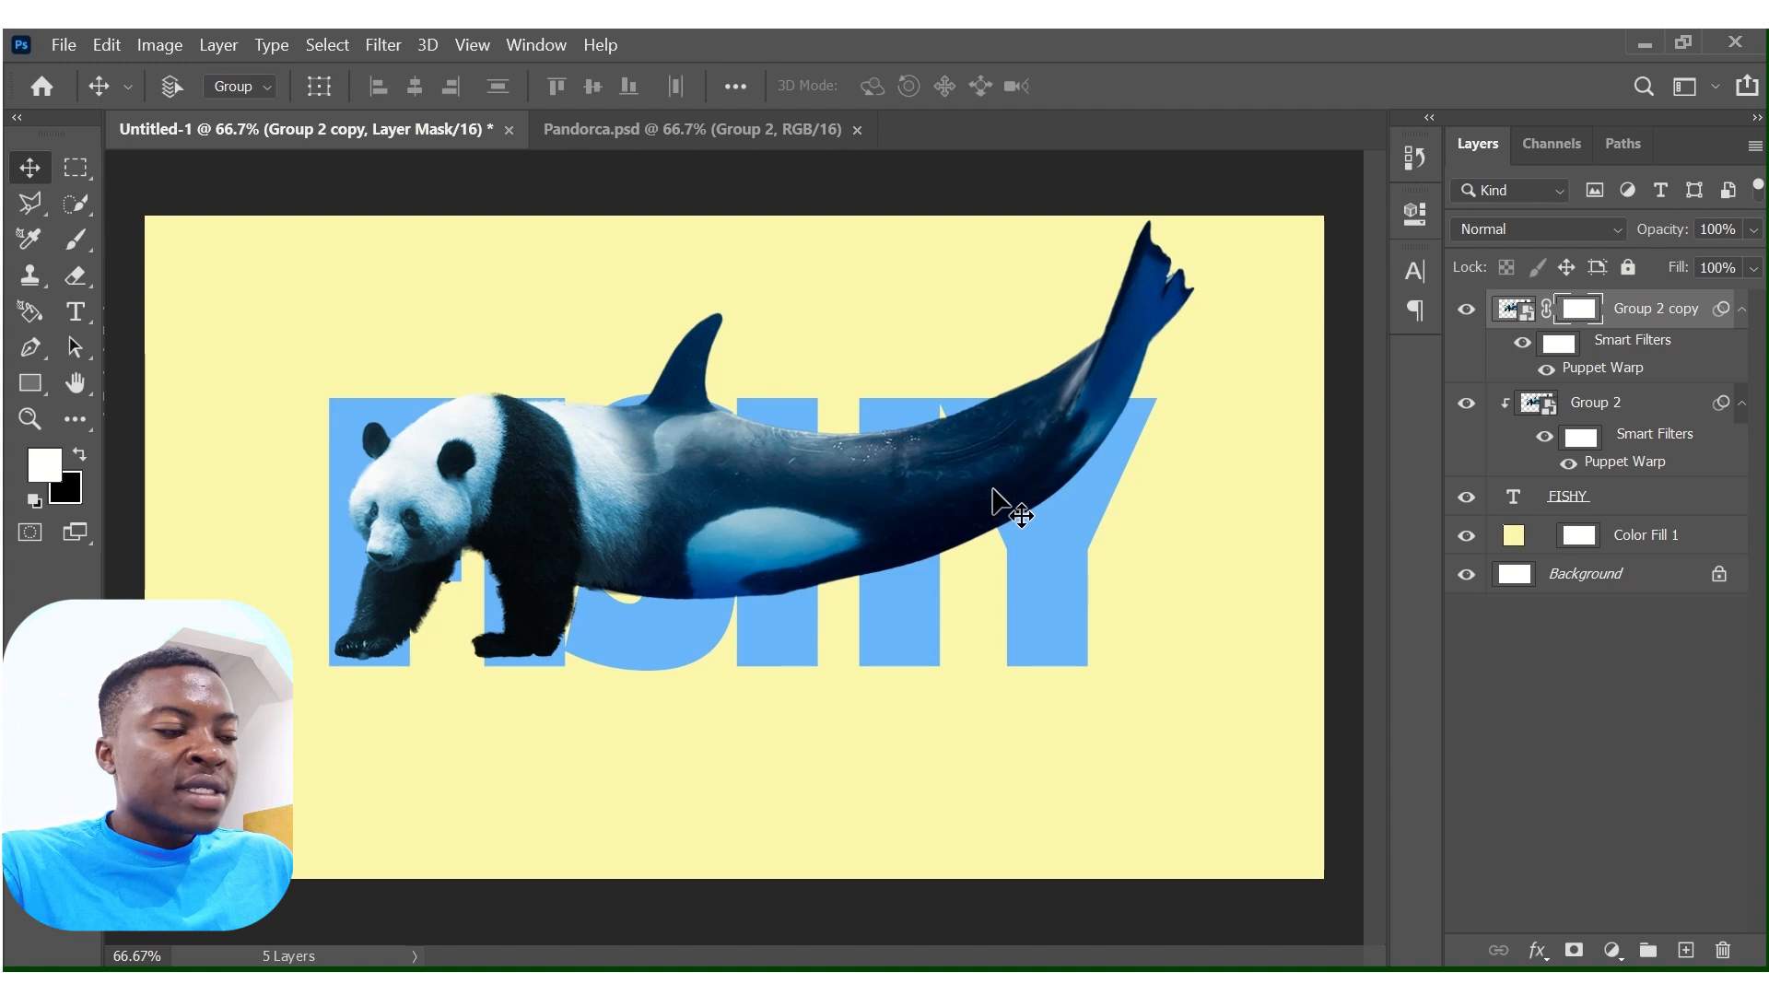
{"action": "key", "text": "ctrl+i"}
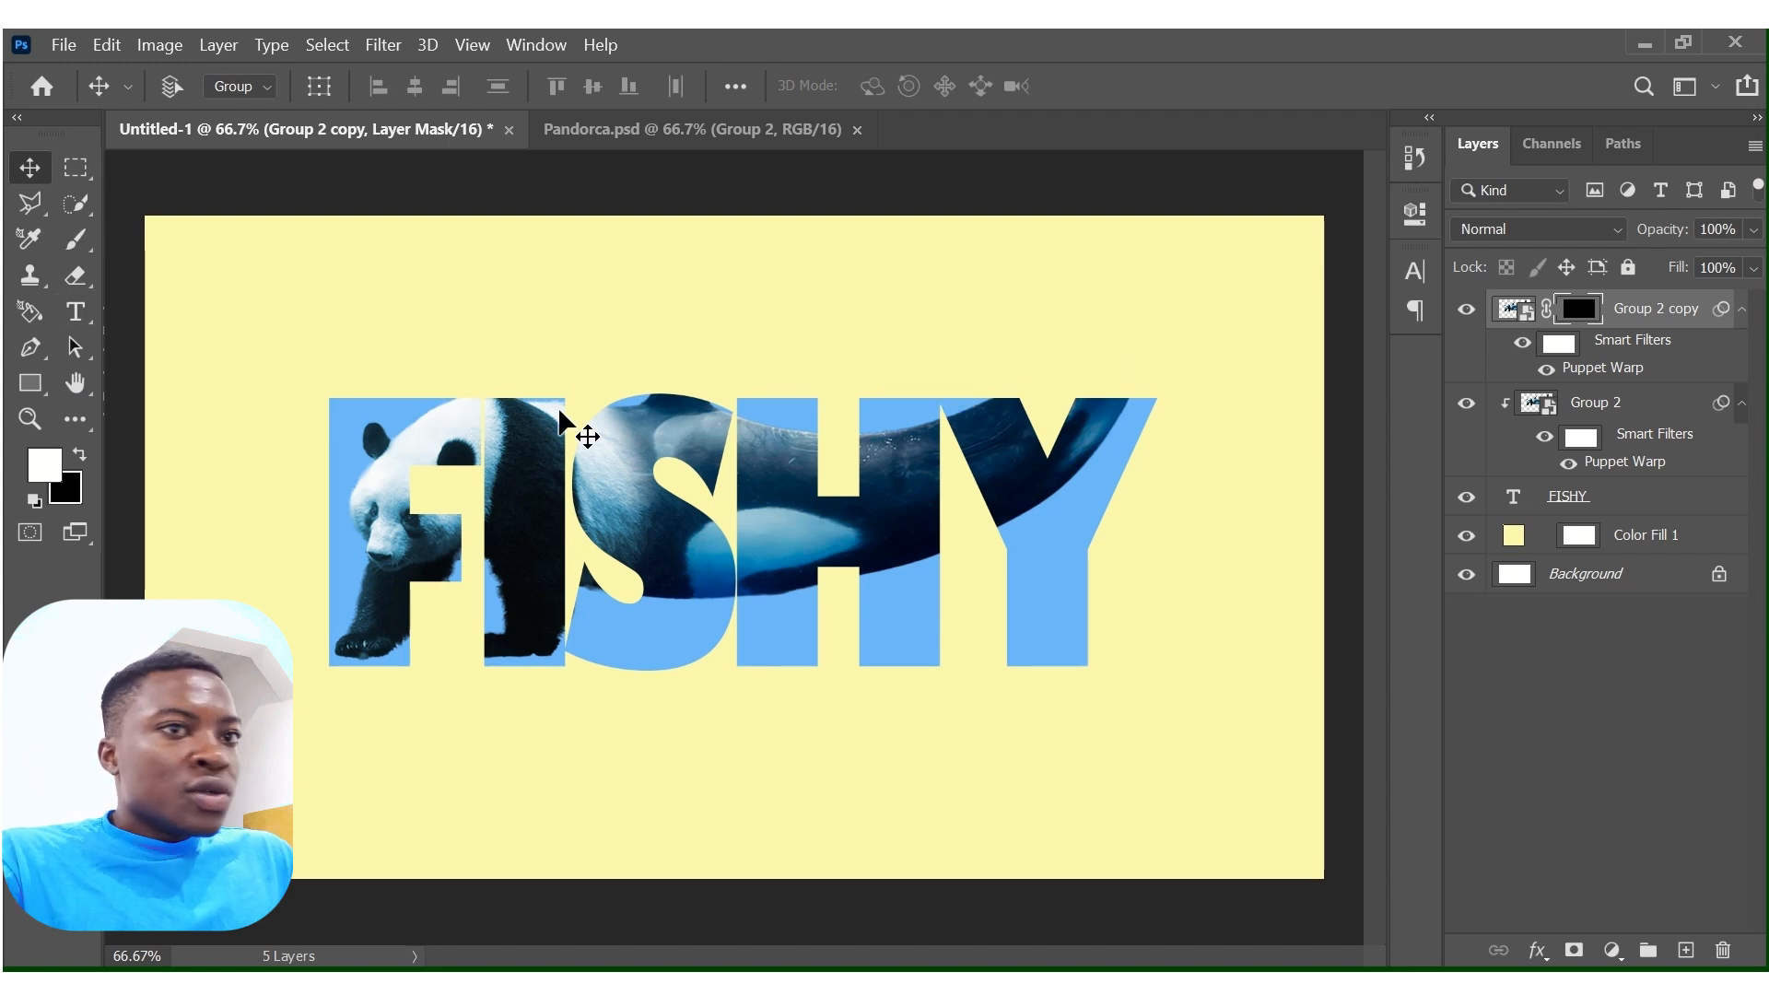
Paint white with the Brush on the duplicate's mask to reveal the orca's tail, dorsal fin and the panda's upper back above the letters.
{"action": "left_click", "coordinate": [75, 243]}
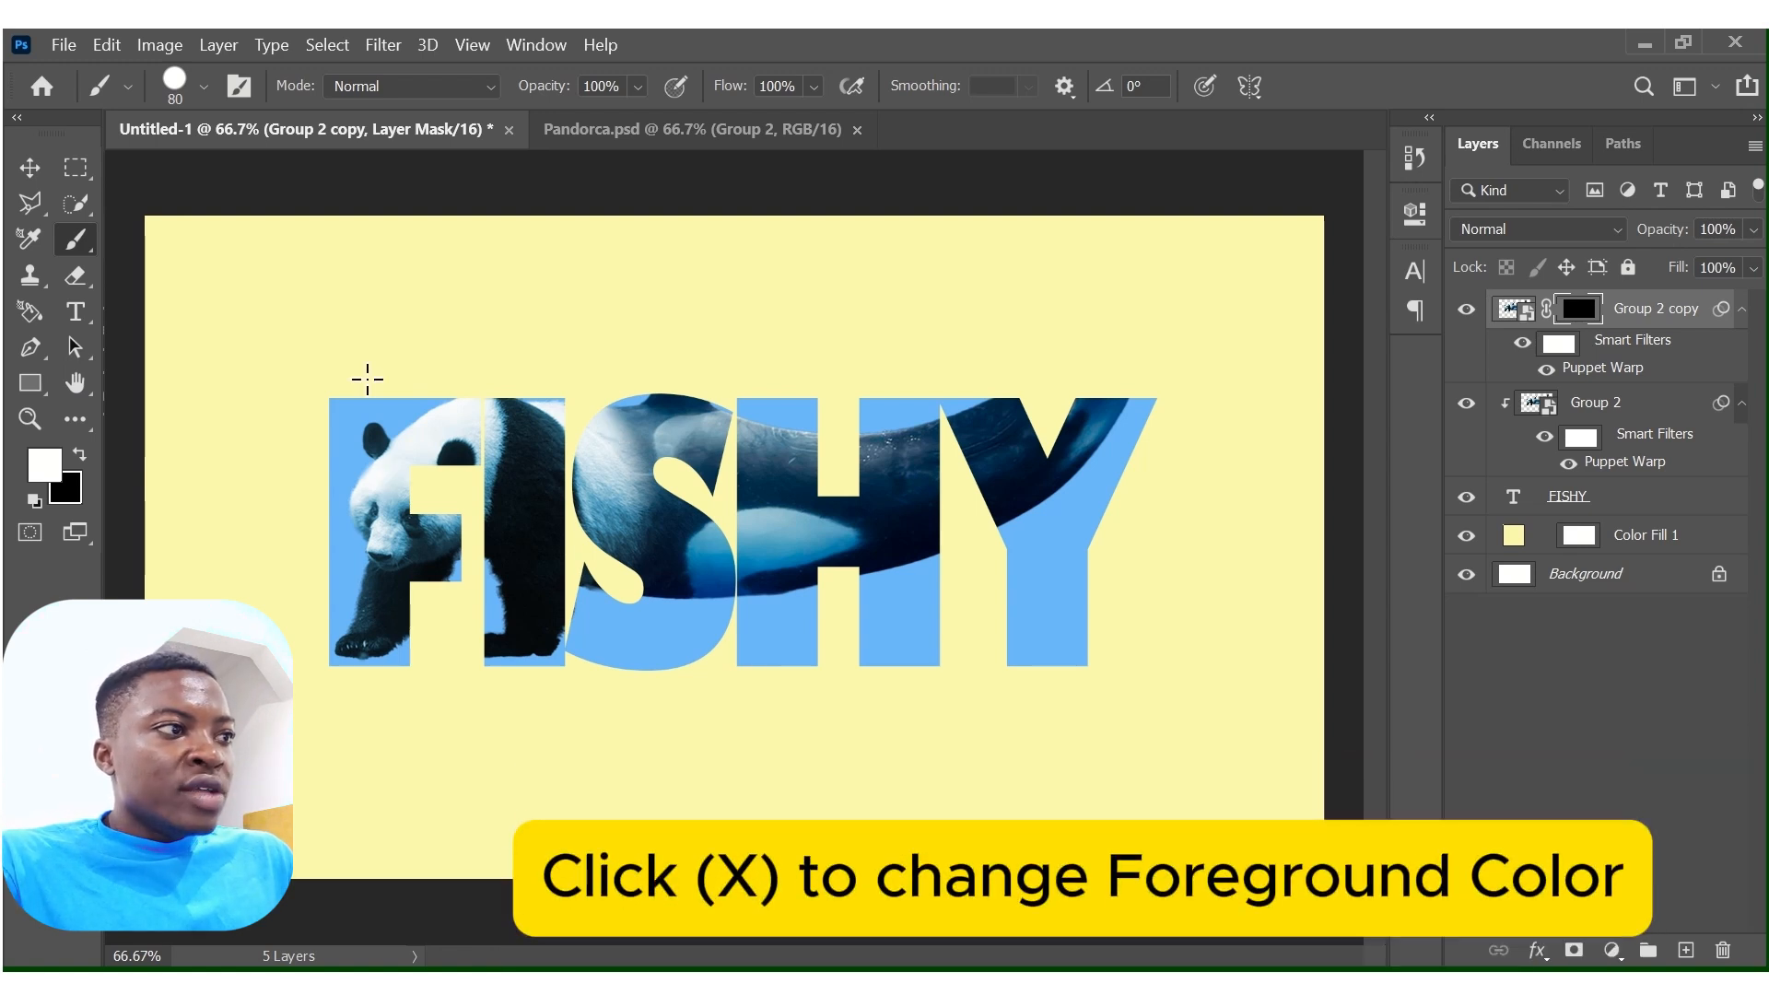
{"action": "key", "text": "x"}
{"action": "key", "text": "x"}
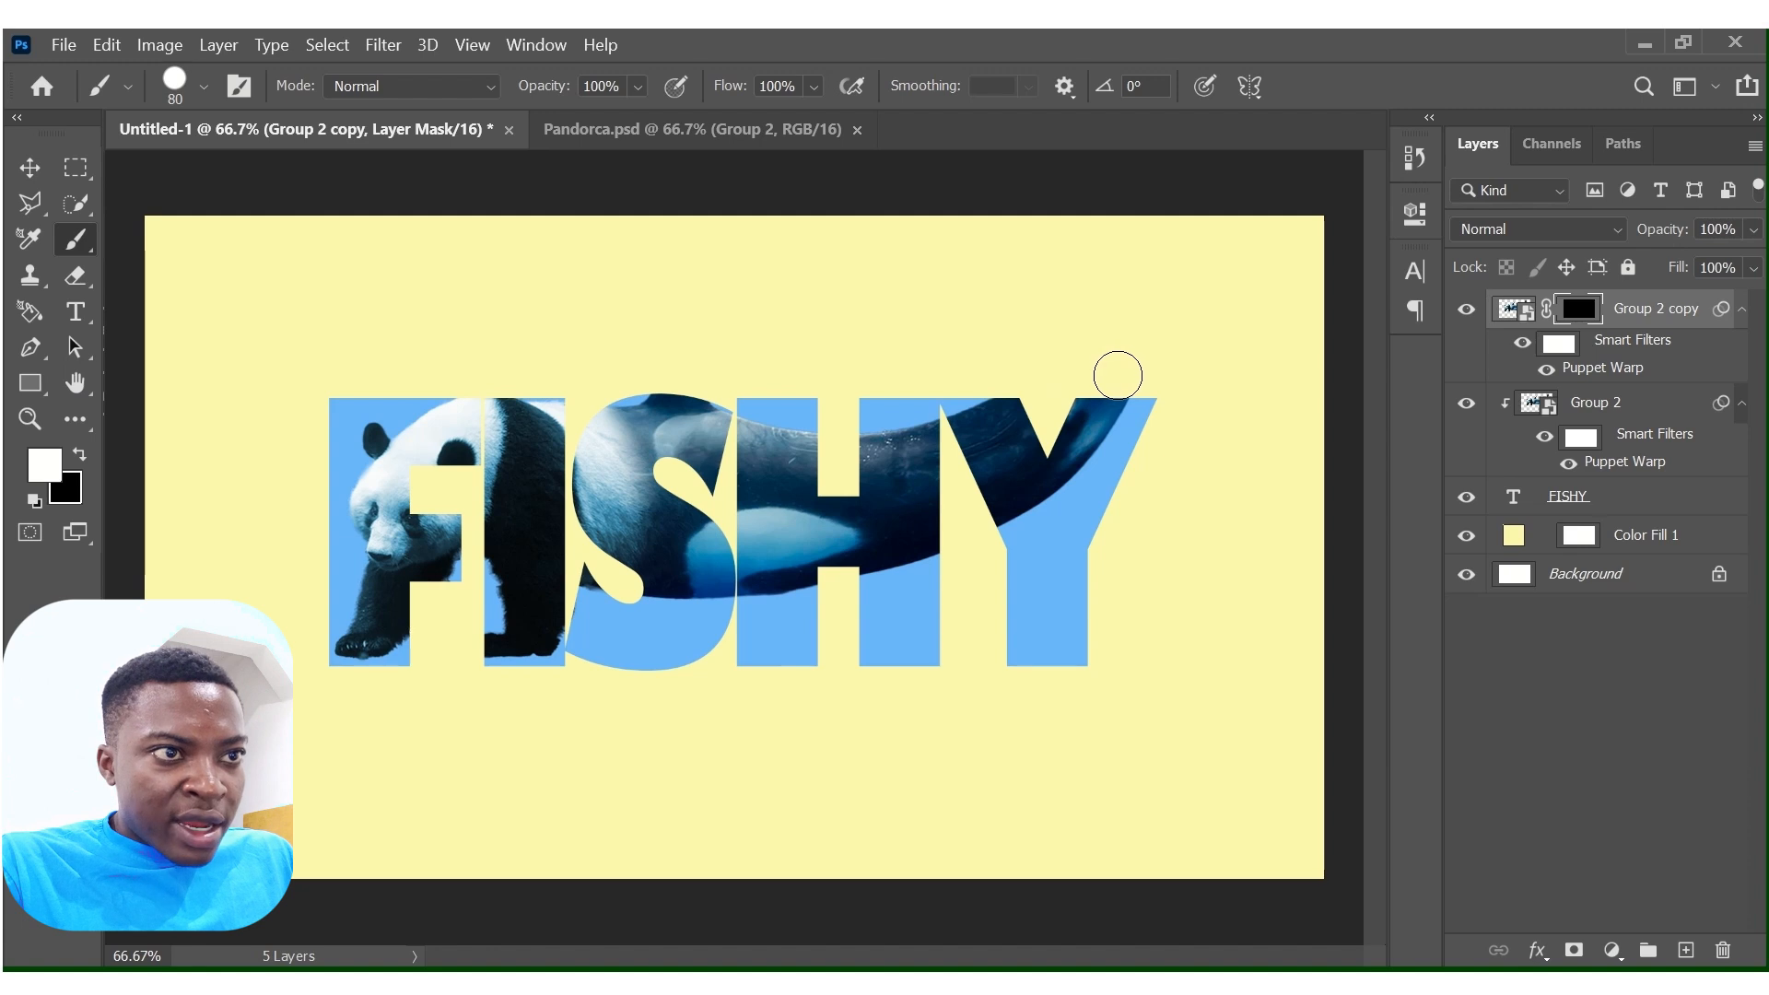
{"action": "mouse_move", "coordinate": [1118, 376]}
{"action": "left_mouse_down"}
{"action": "mouse_move", "coordinate": [991, 379]}
{"action": "mouse_move", "coordinate": [1137, 332]}
{"action": "mouse_move", "coordinate": [1083, 356]}
{"action": "mouse_move", "coordinate": [1155, 350]}
{"action": "mouse_move", "coordinate": [1140, 361]}
{"action": "mouse_move", "coordinate": [1193, 279]}
{"action": "mouse_move", "coordinate": [1137, 275]}
{"action": "mouse_move", "coordinate": [1225, 233]}
{"action": "mouse_move", "coordinate": [1086, 257]}
{"action": "mouse_move", "coordinate": [1232, 235]}
{"action": "mouse_move", "coordinate": [1214, 276]}
{"action": "mouse_move", "coordinate": [1109, 286]}
{"action": "mouse_move", "coordinate": [1124, 331]}
{"action": "left_mouse_up"}
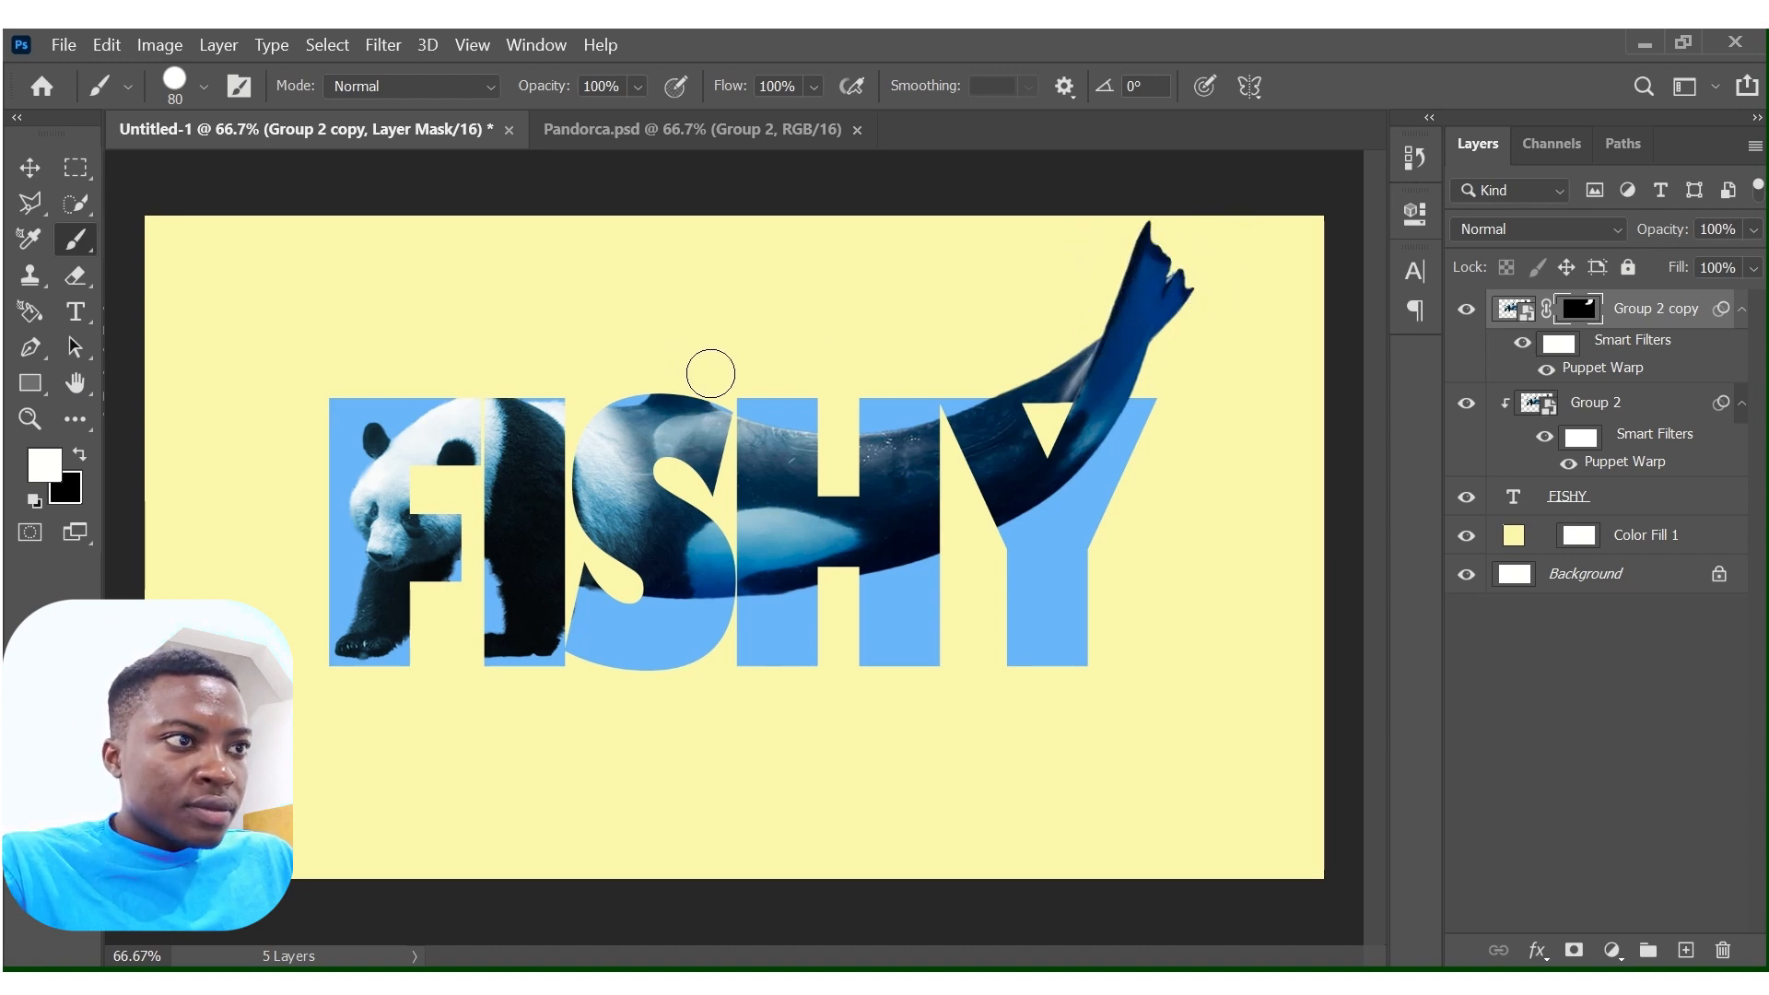
{"action": "mouse_move", "coordinate": [707, 371]}
{"action": "left_mouse_down"}
{"action": "mouse_move", "coordinate": [654, 372]}
{"action": "mouse_move", "coordinate": [700, 375]}
{"action": "mouse_move", "coordinate": [711, 305]}
{"action": "left_mouse_up"}
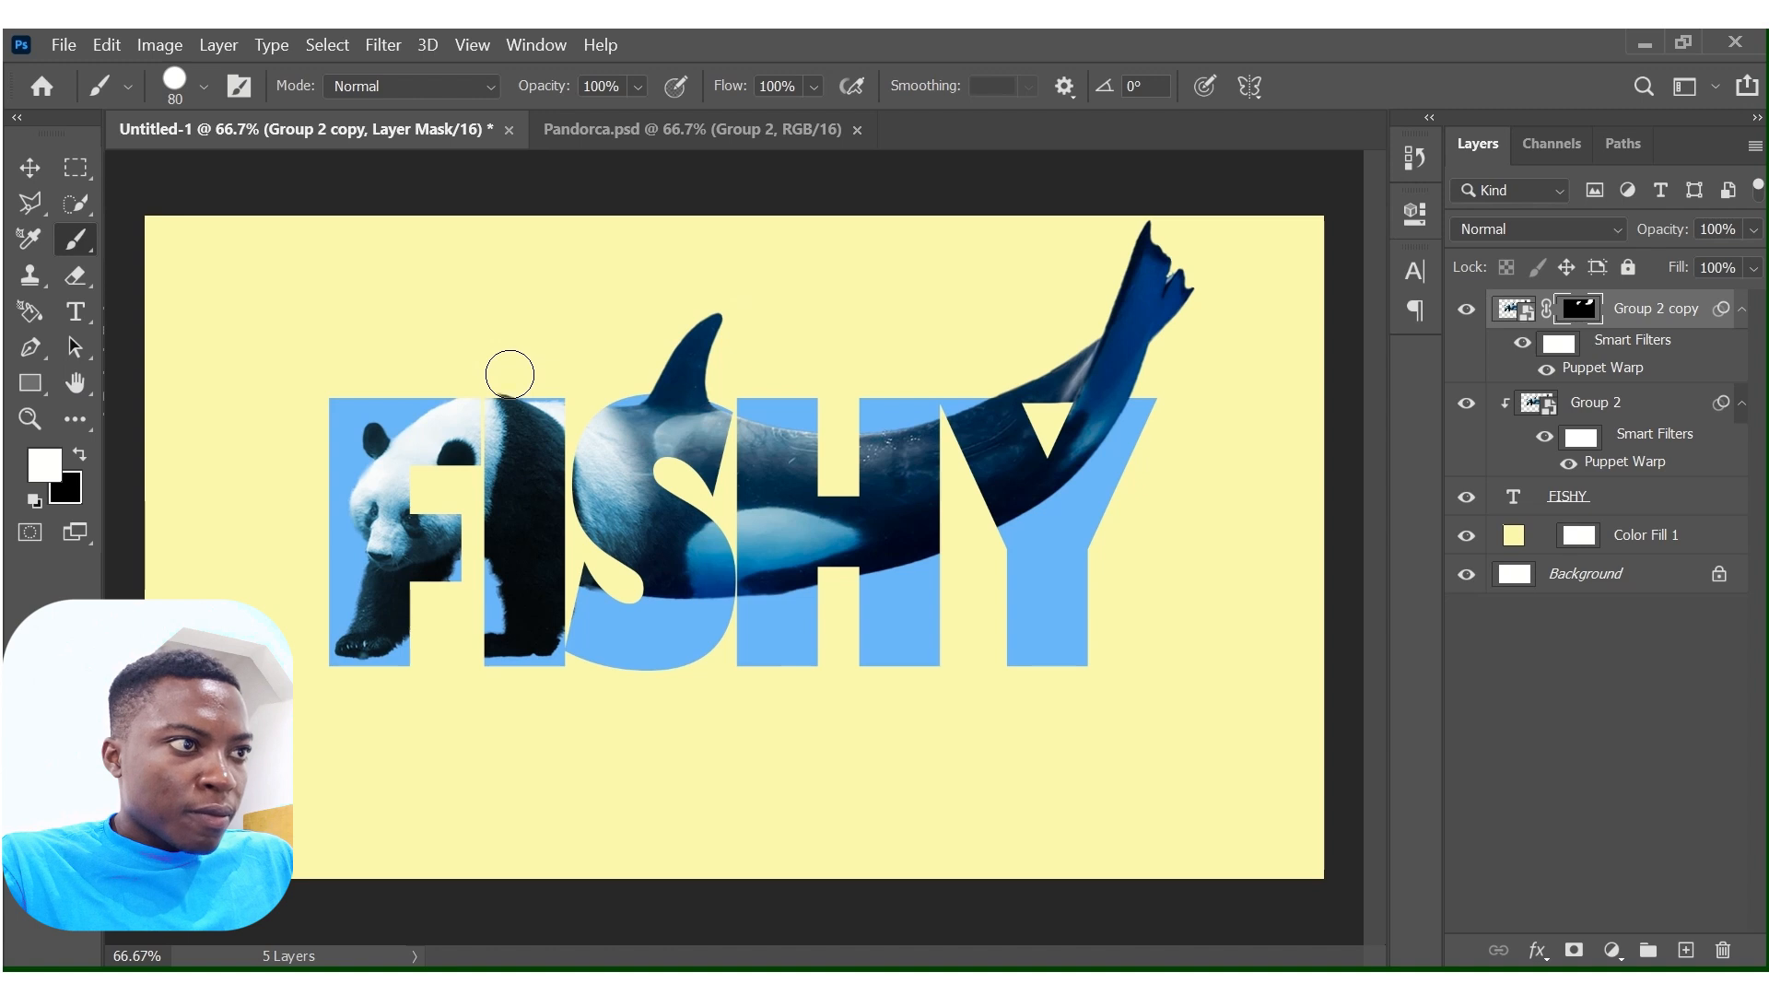
{"action": "mouse_move", "coordinate": [510, 374]}
{"action": "left_mouse_down"}
{"action": "mouse_move", "coordinate": [458, 376]}
{"action": "mouse_move", "coordinate": [488, 372]}
{"action": "mouse_move", "coordinate": [475, 369]}
{"action": "left_mouse_up"}
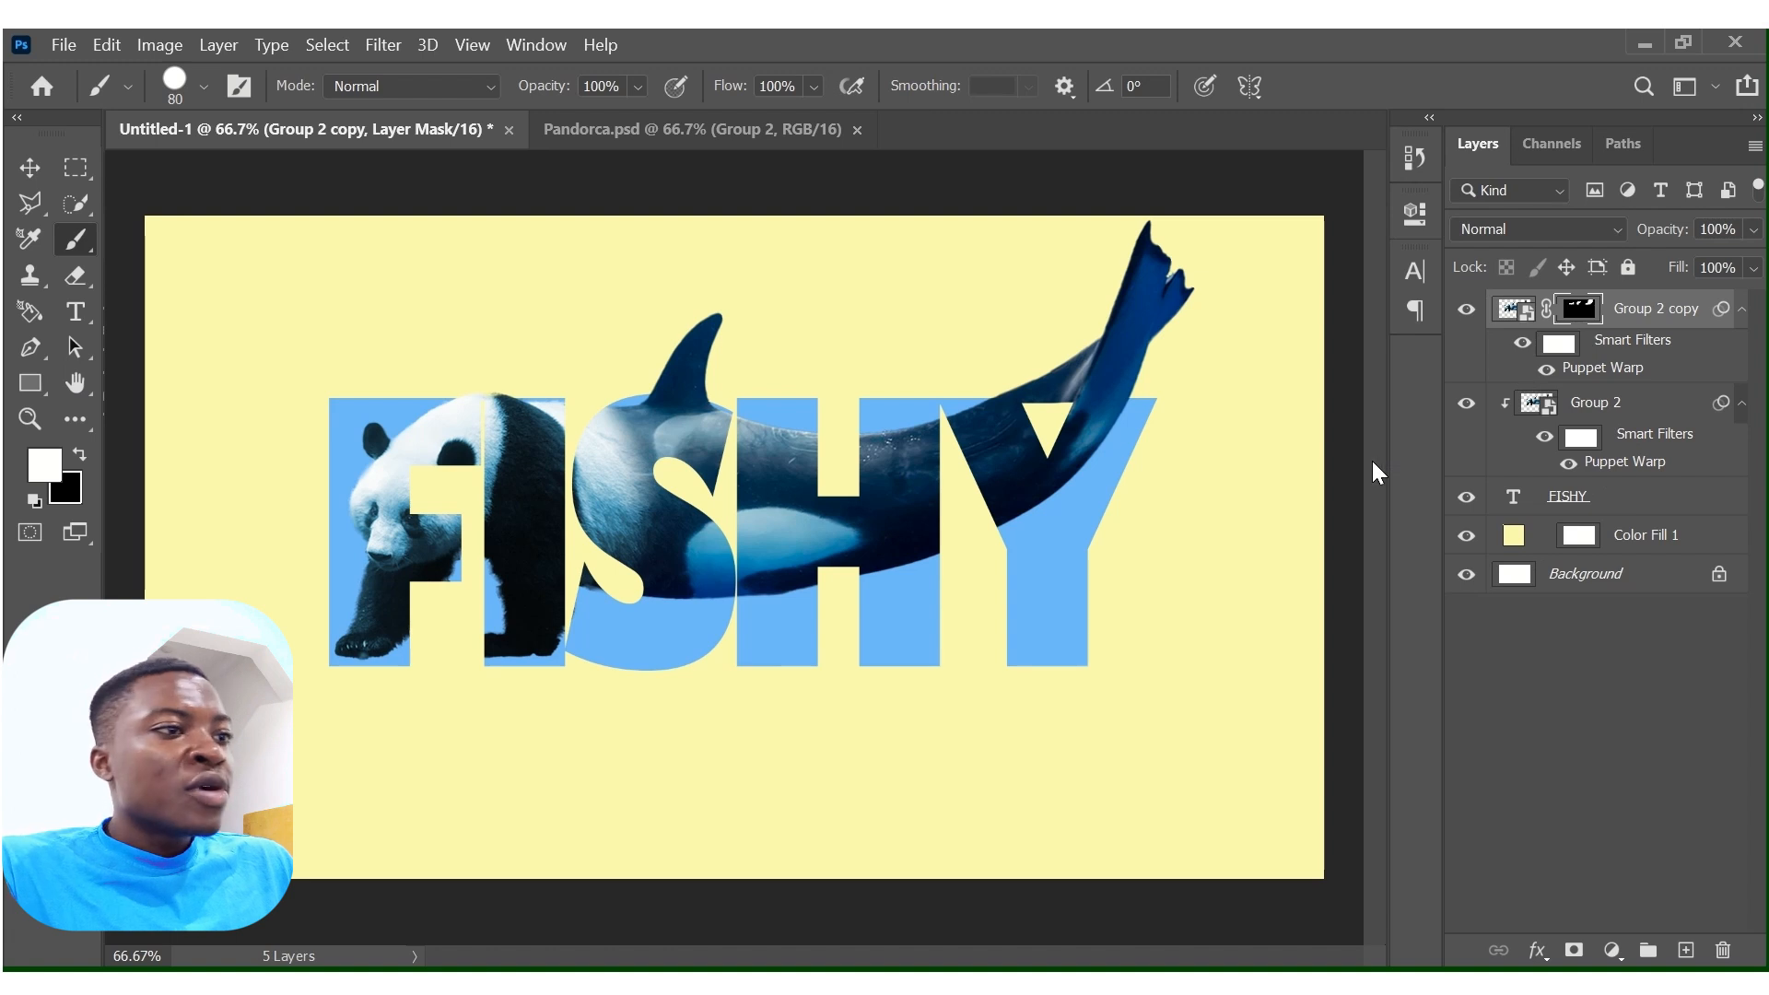
Add a drop shadow to the FISHY text layer and open its settings.
{"action": "left_click", "coordinate": [1613, 509]}
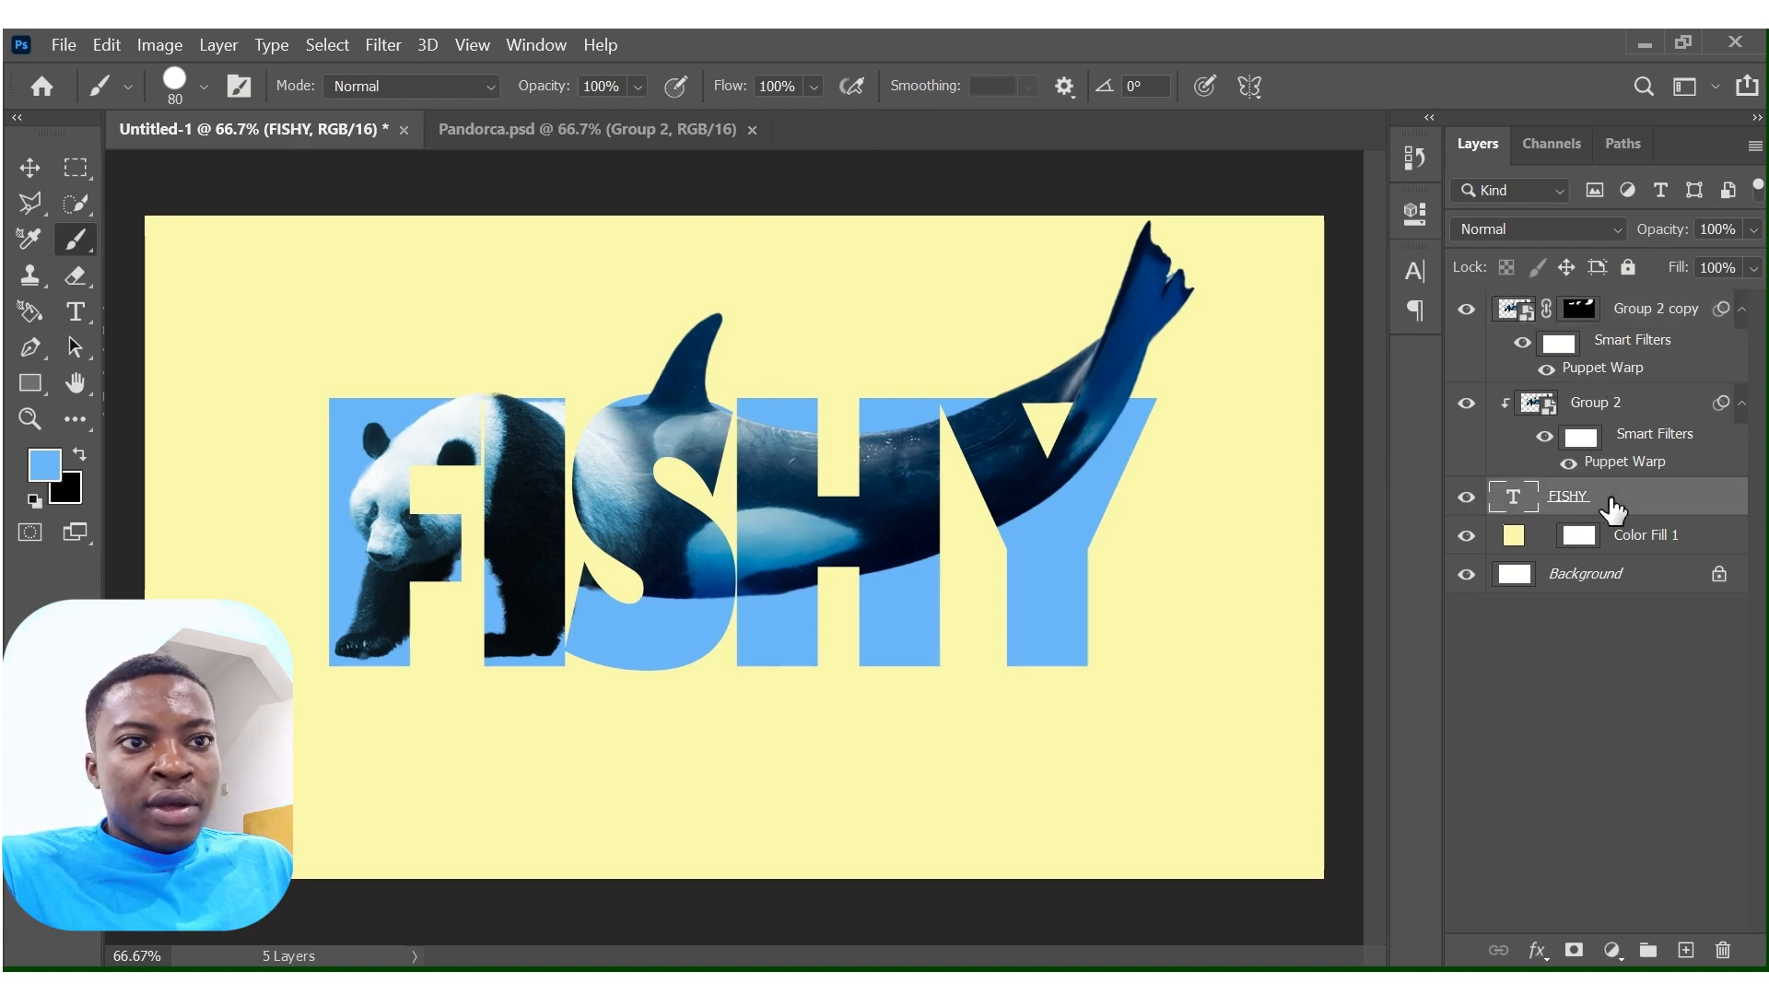
{"action": "left_click", "coordinate": [1537, 952]}
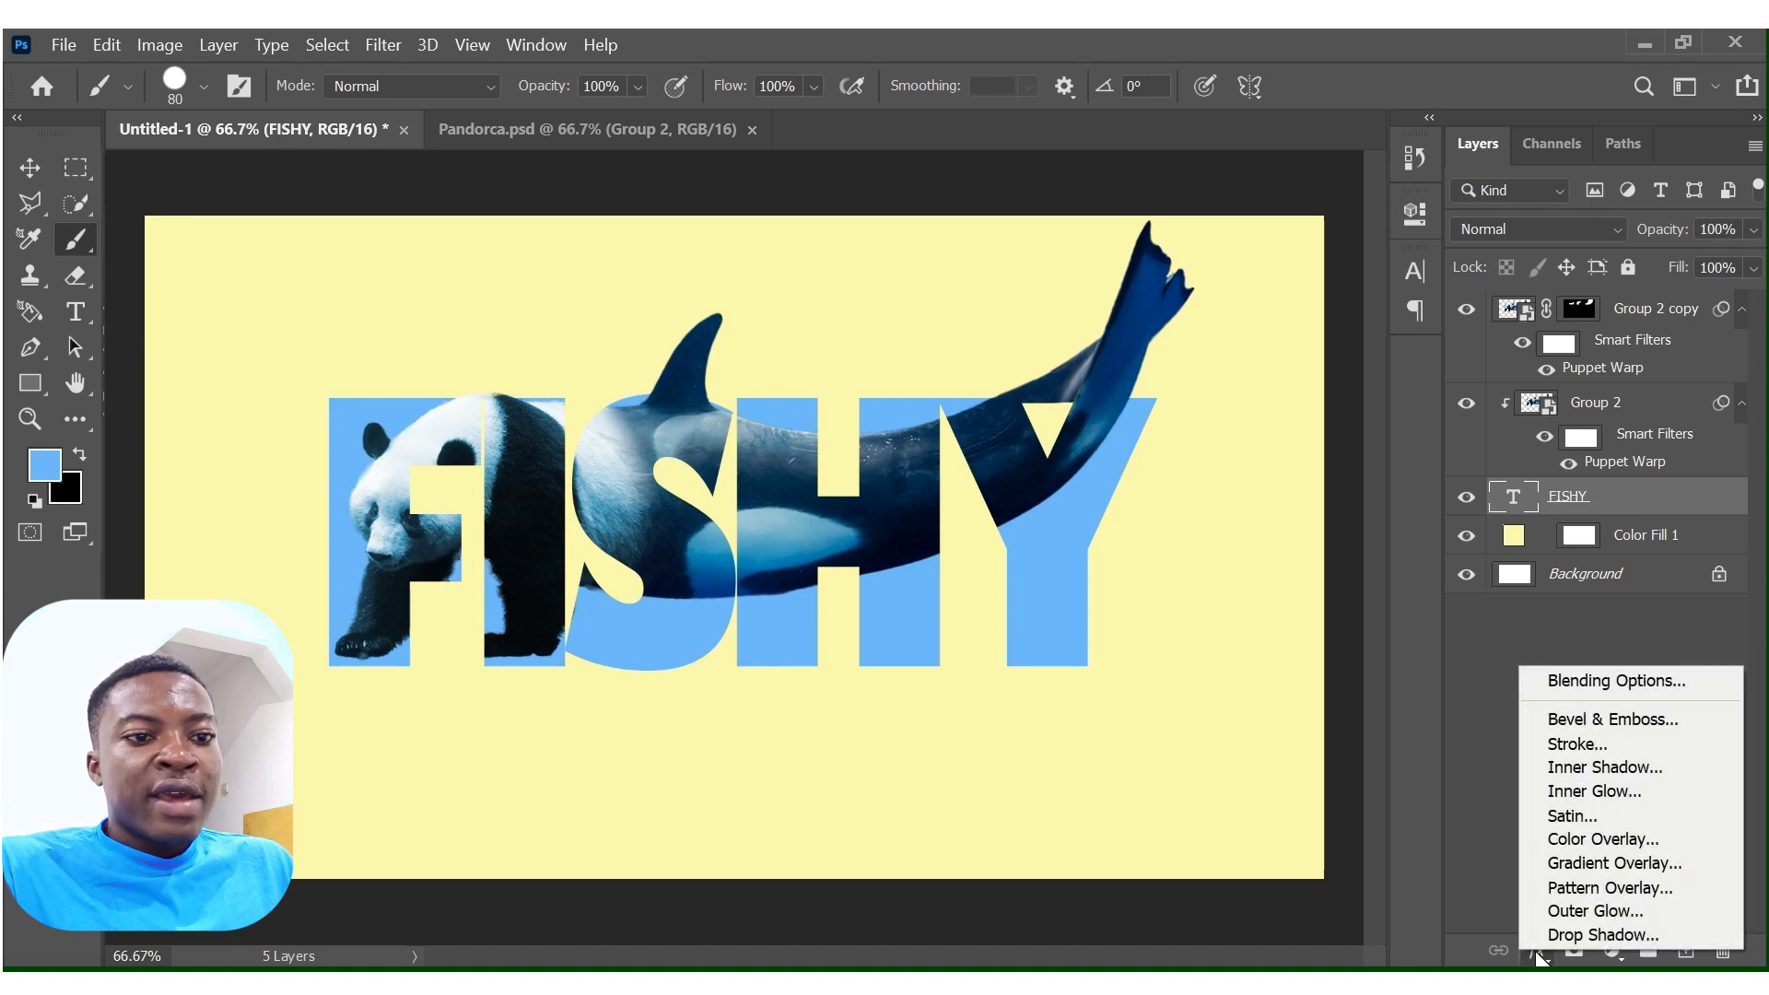
{"action": "left_click", "coordinate": [1583, 689]}
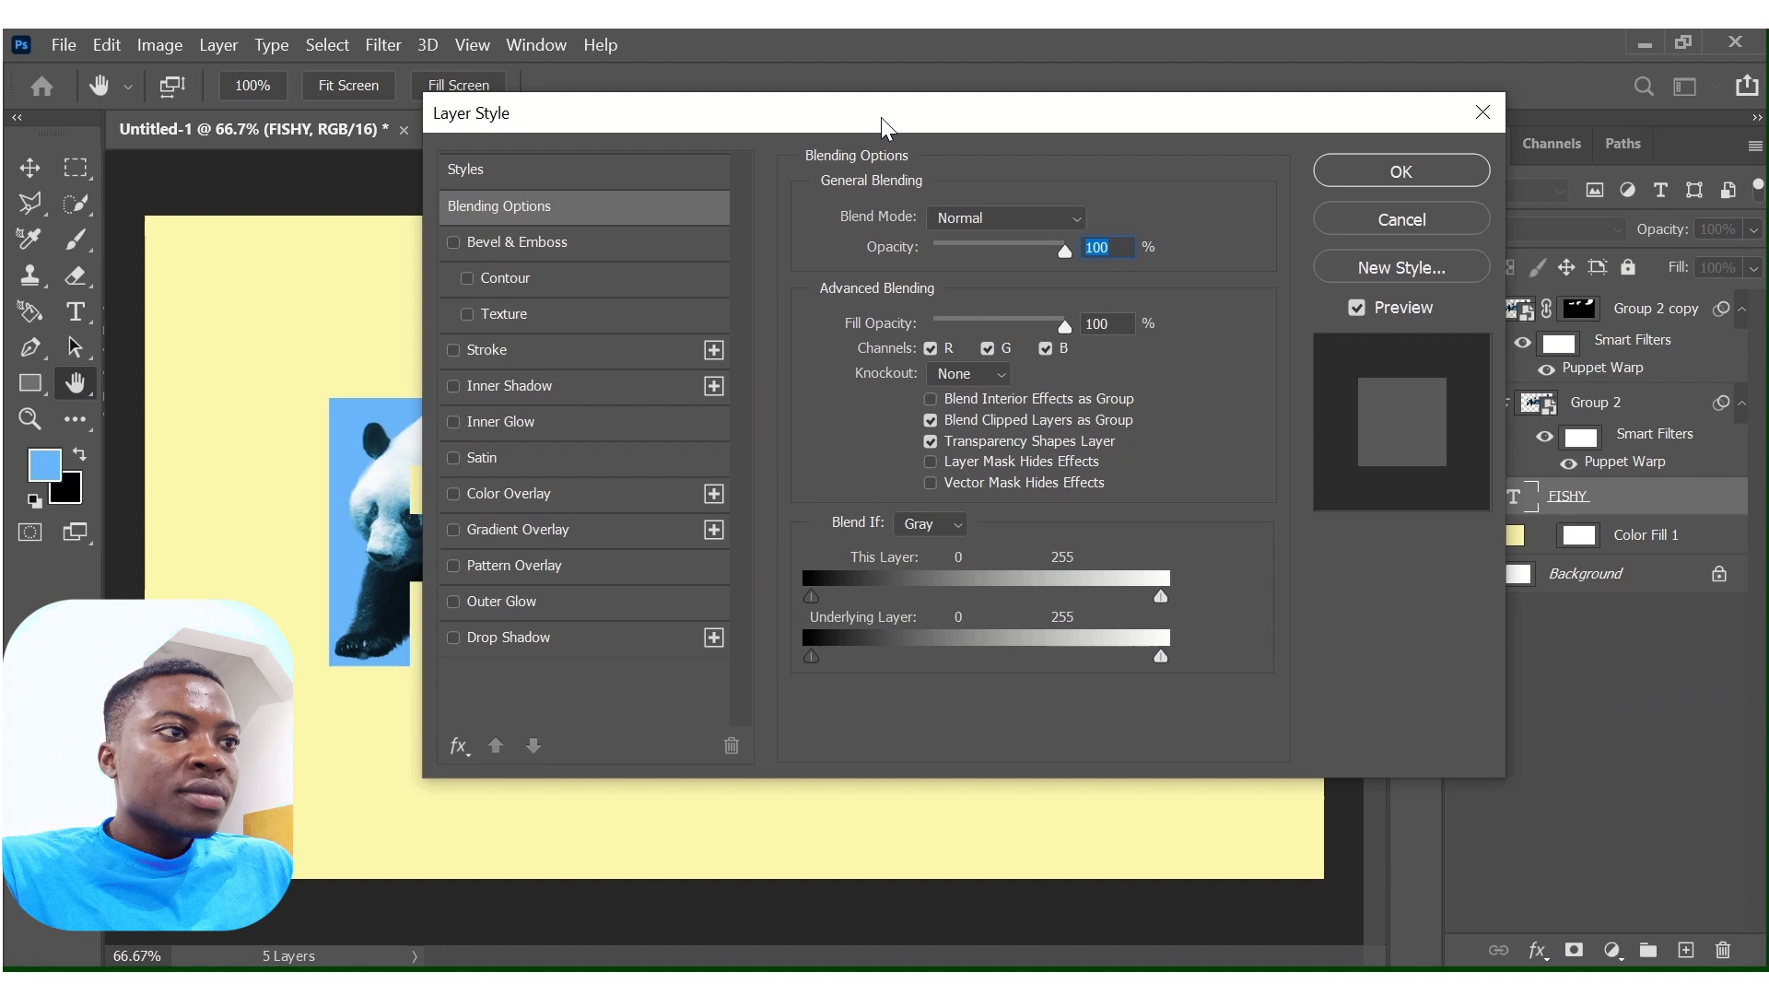
{"action": "left_click_drag", "start_coordinate": [881, 118], "coordinate": [1236, 97]}
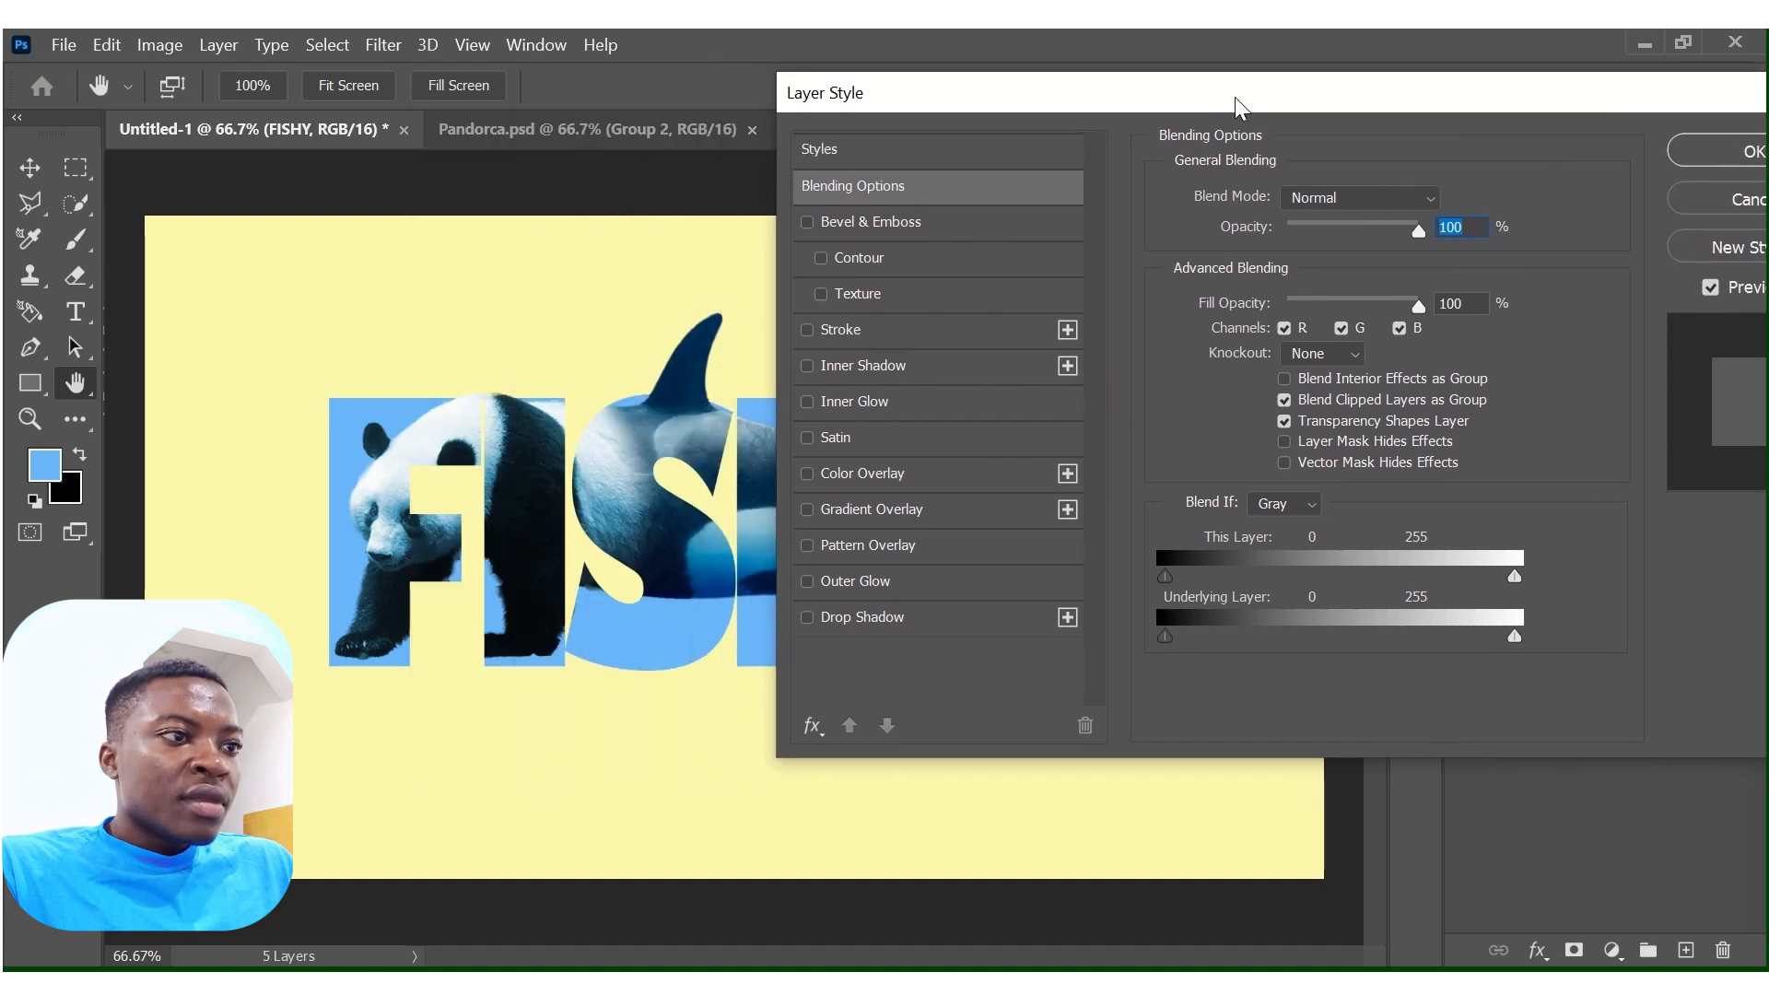
{"action": "left_click", "coordinate": [808, 618]}
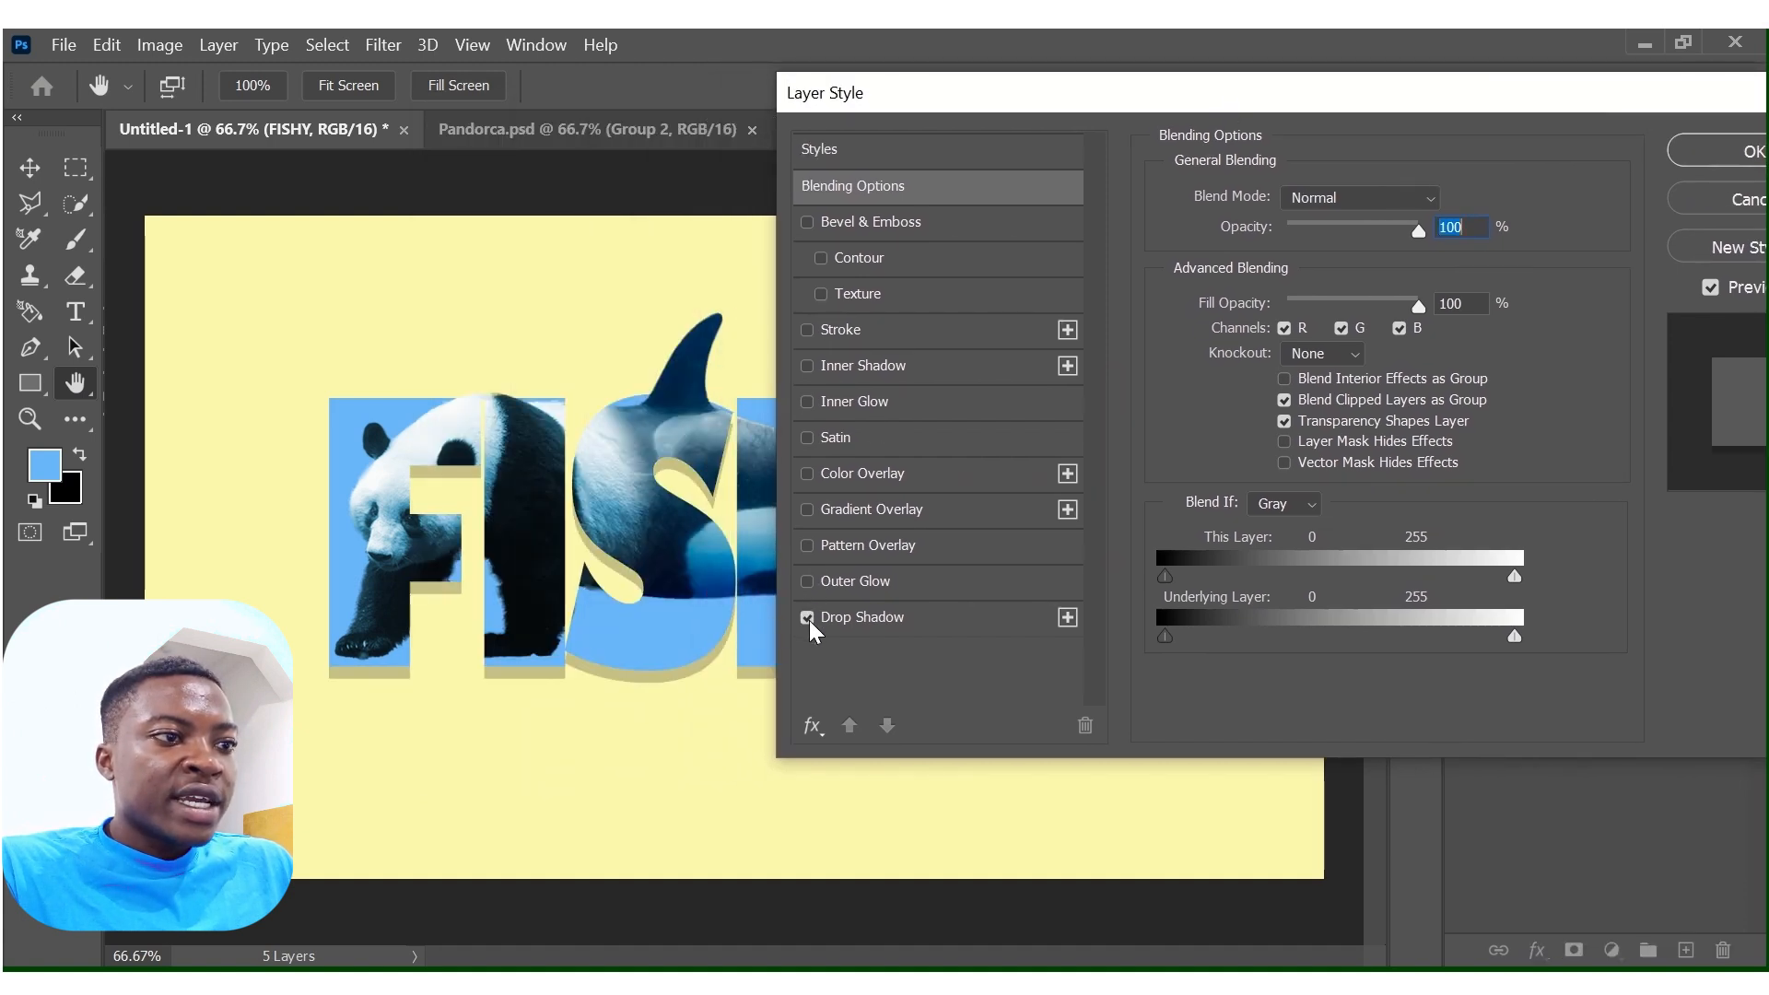
{"action": "left_click", "coordinate": [865, 619]}
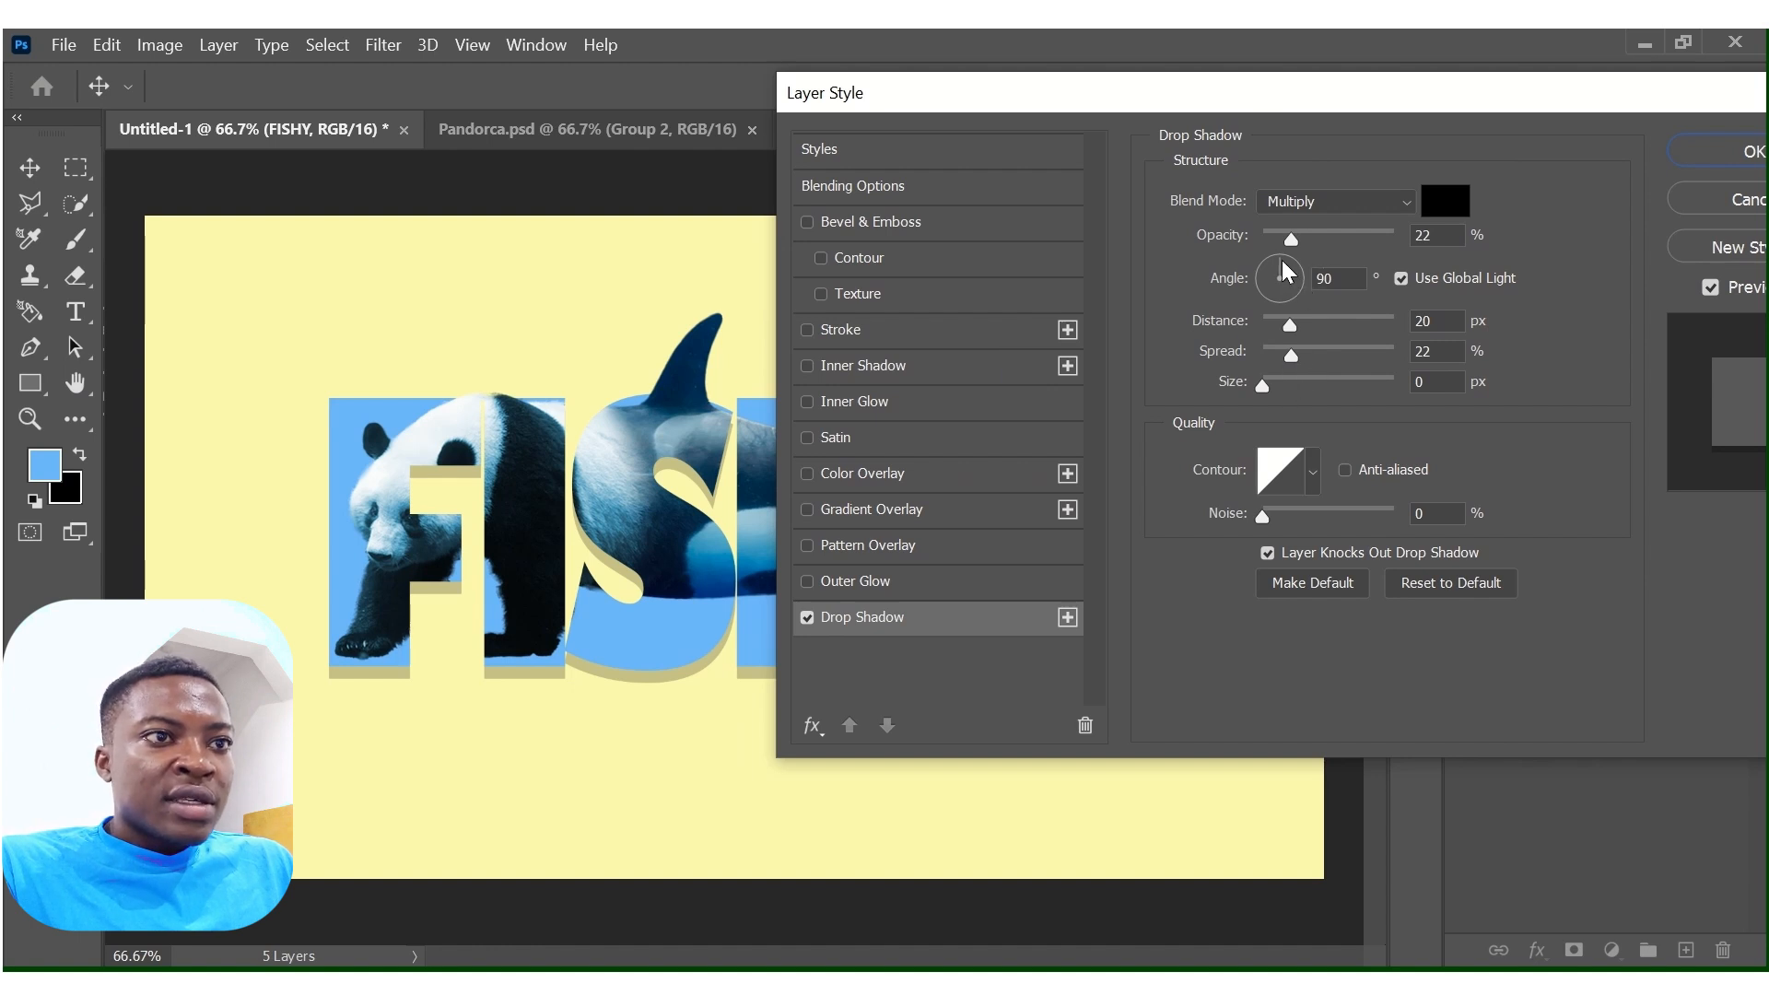
Set the FISHY drop shadow to a 37° angle, 28 px distance, 19% spread and 6 px size, and apply it.
{"action": "left_click_drag", "start_coordinate": [1283, 261], "coordinate": [1314, 287]}
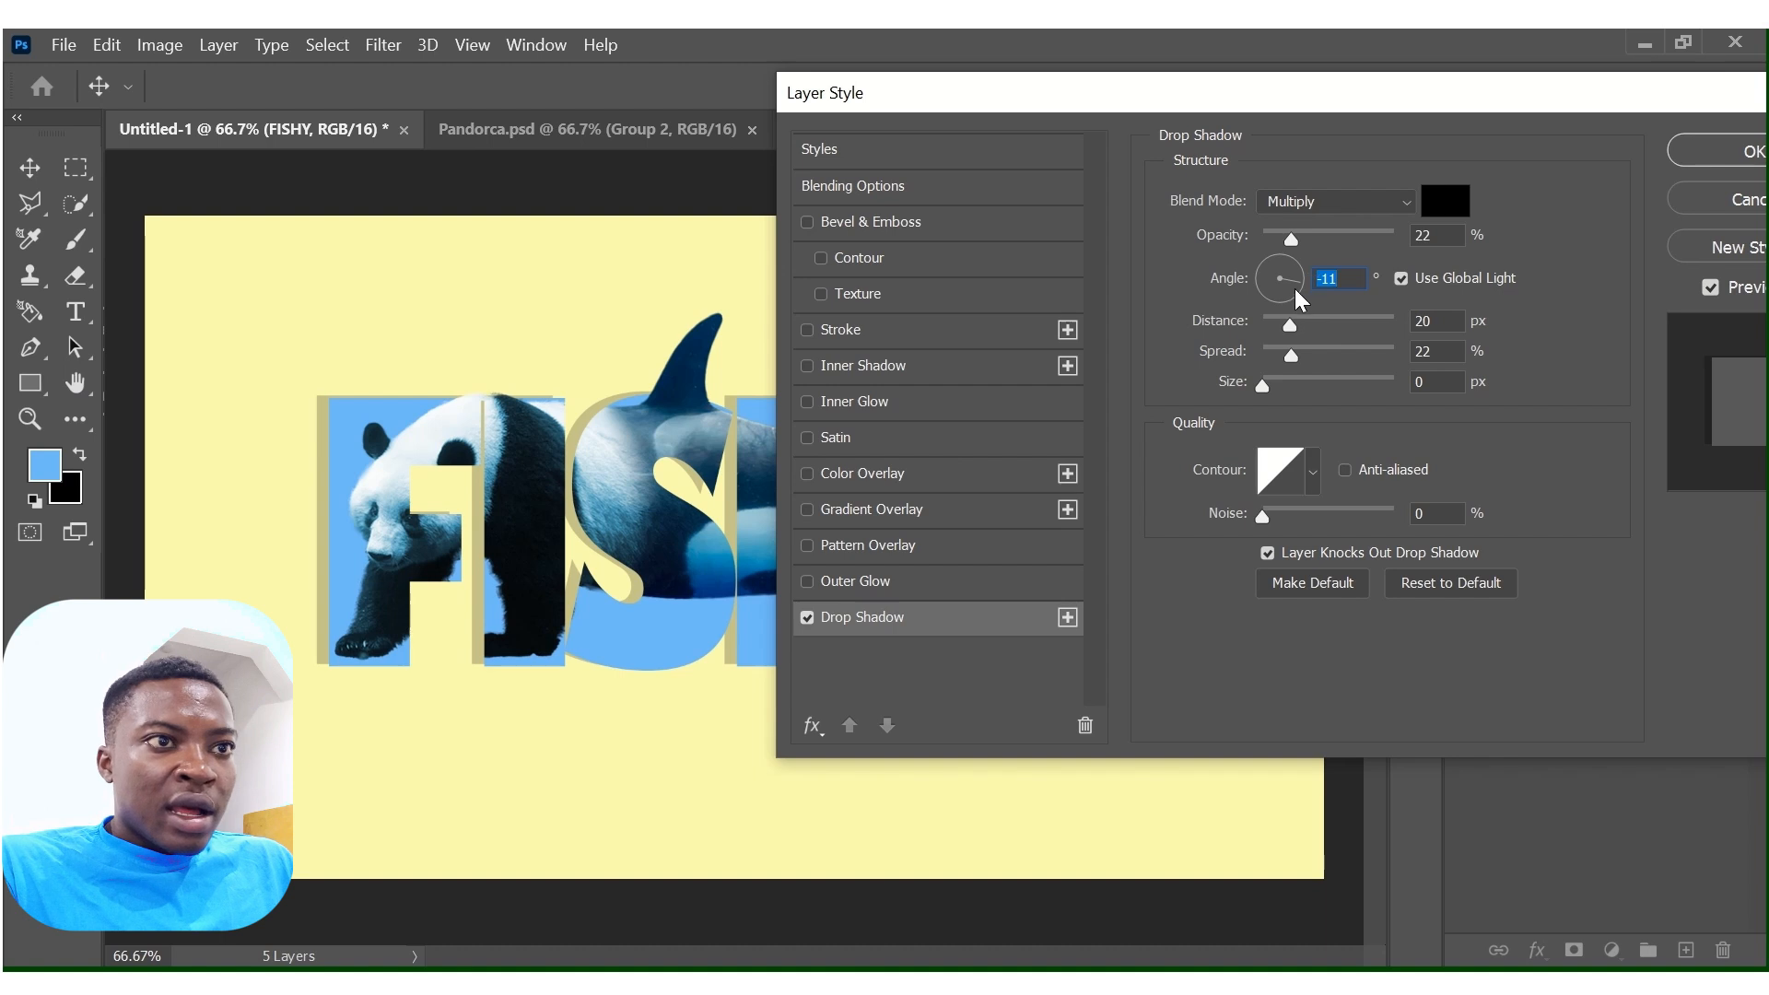
{"action": "left_click", "coordinate": [1296, 267]}
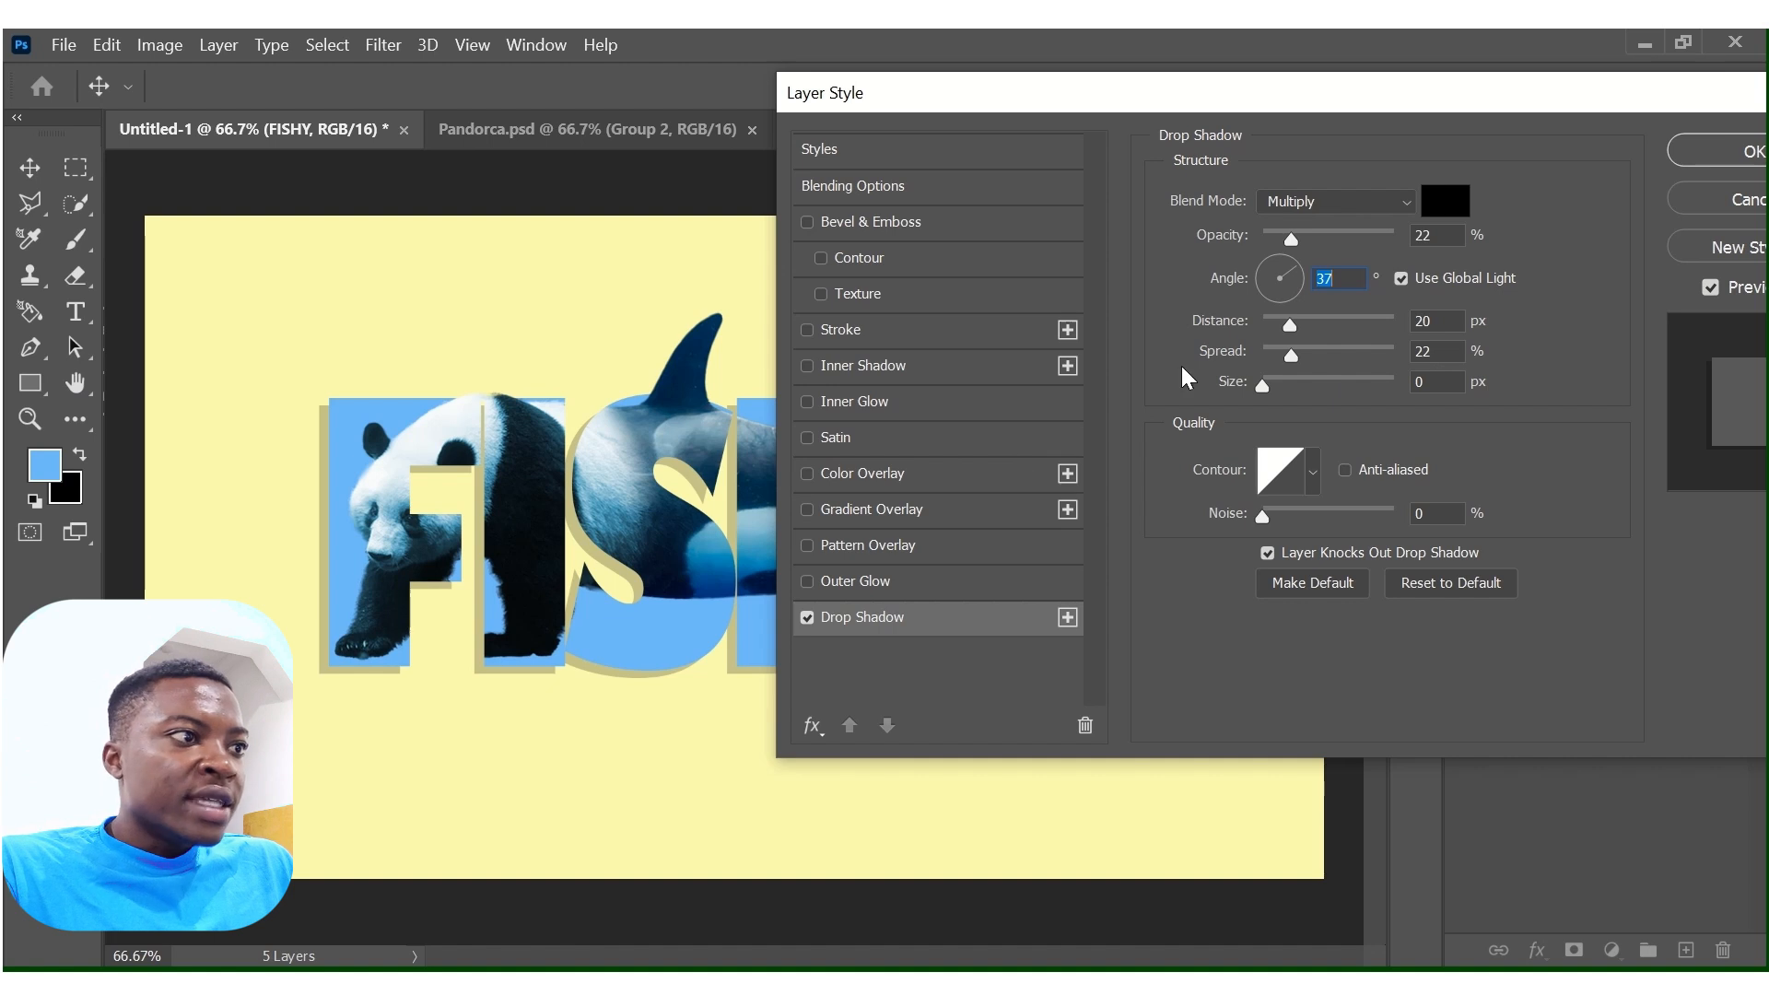
{"action": "left_click_drag", "start_coordinate": [1292, 329], "coordinate": [1287, 363]}
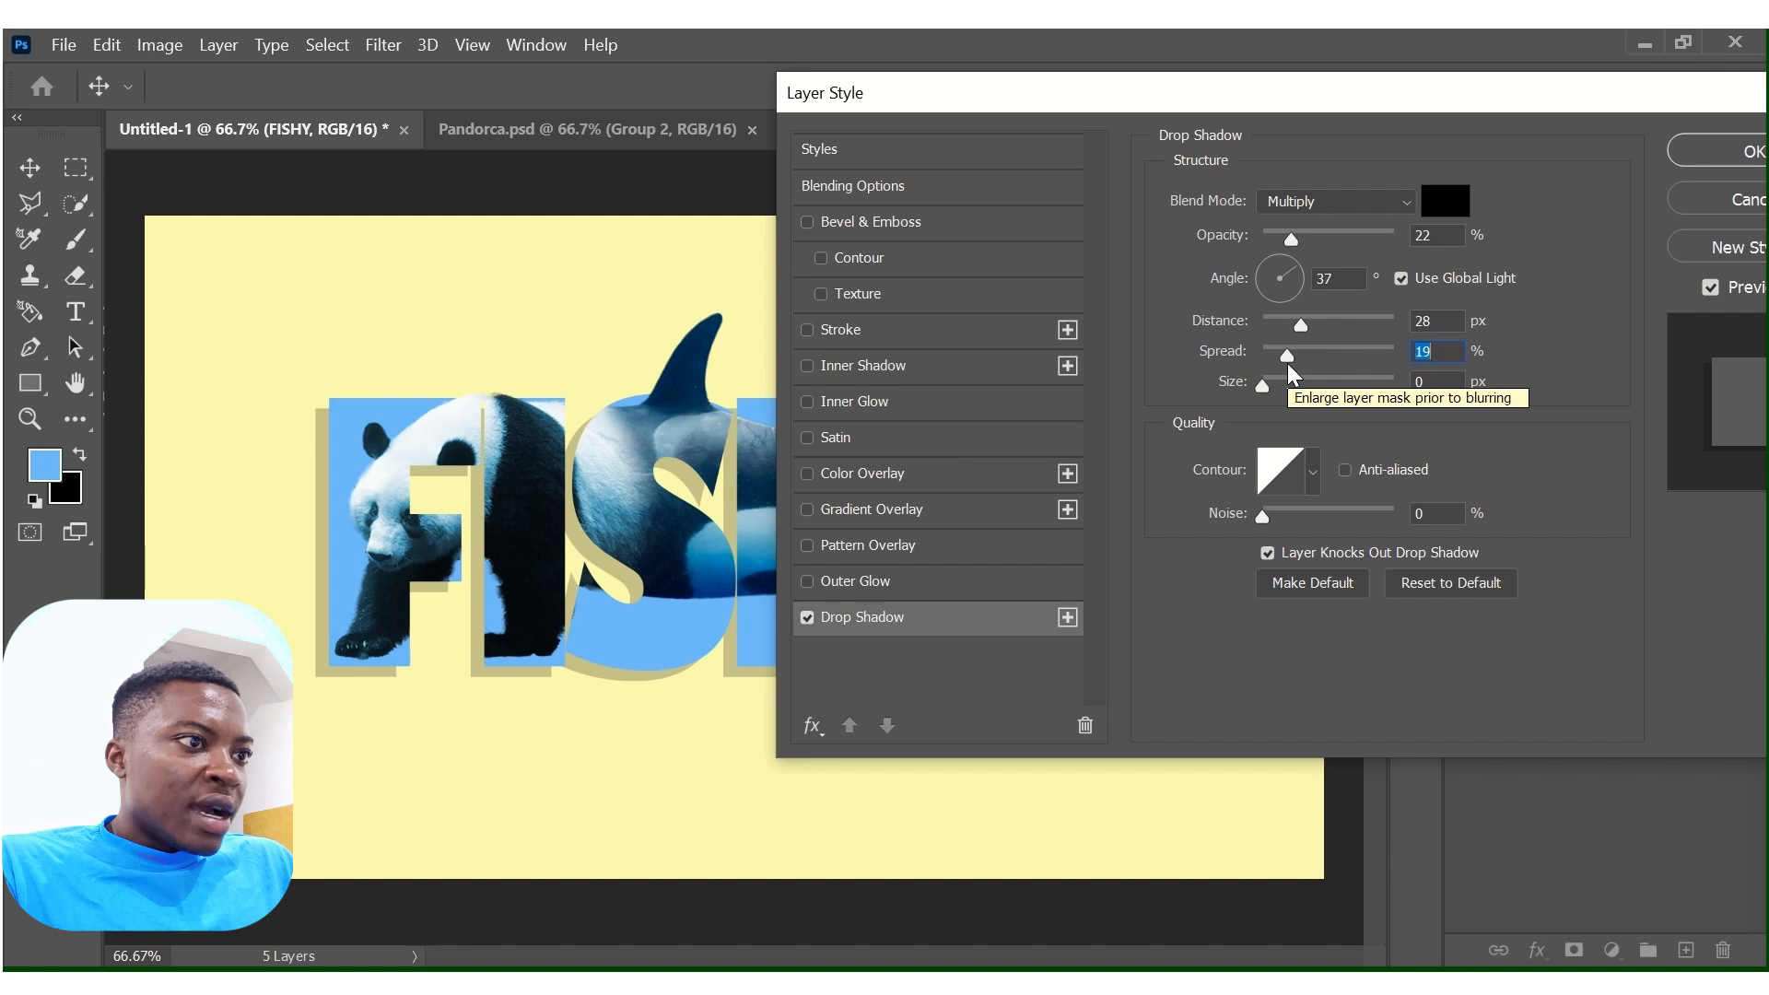
{"action": "left_click_drag", "start_coordinate": [1263, 385], "coordinate": [1270, 385]}
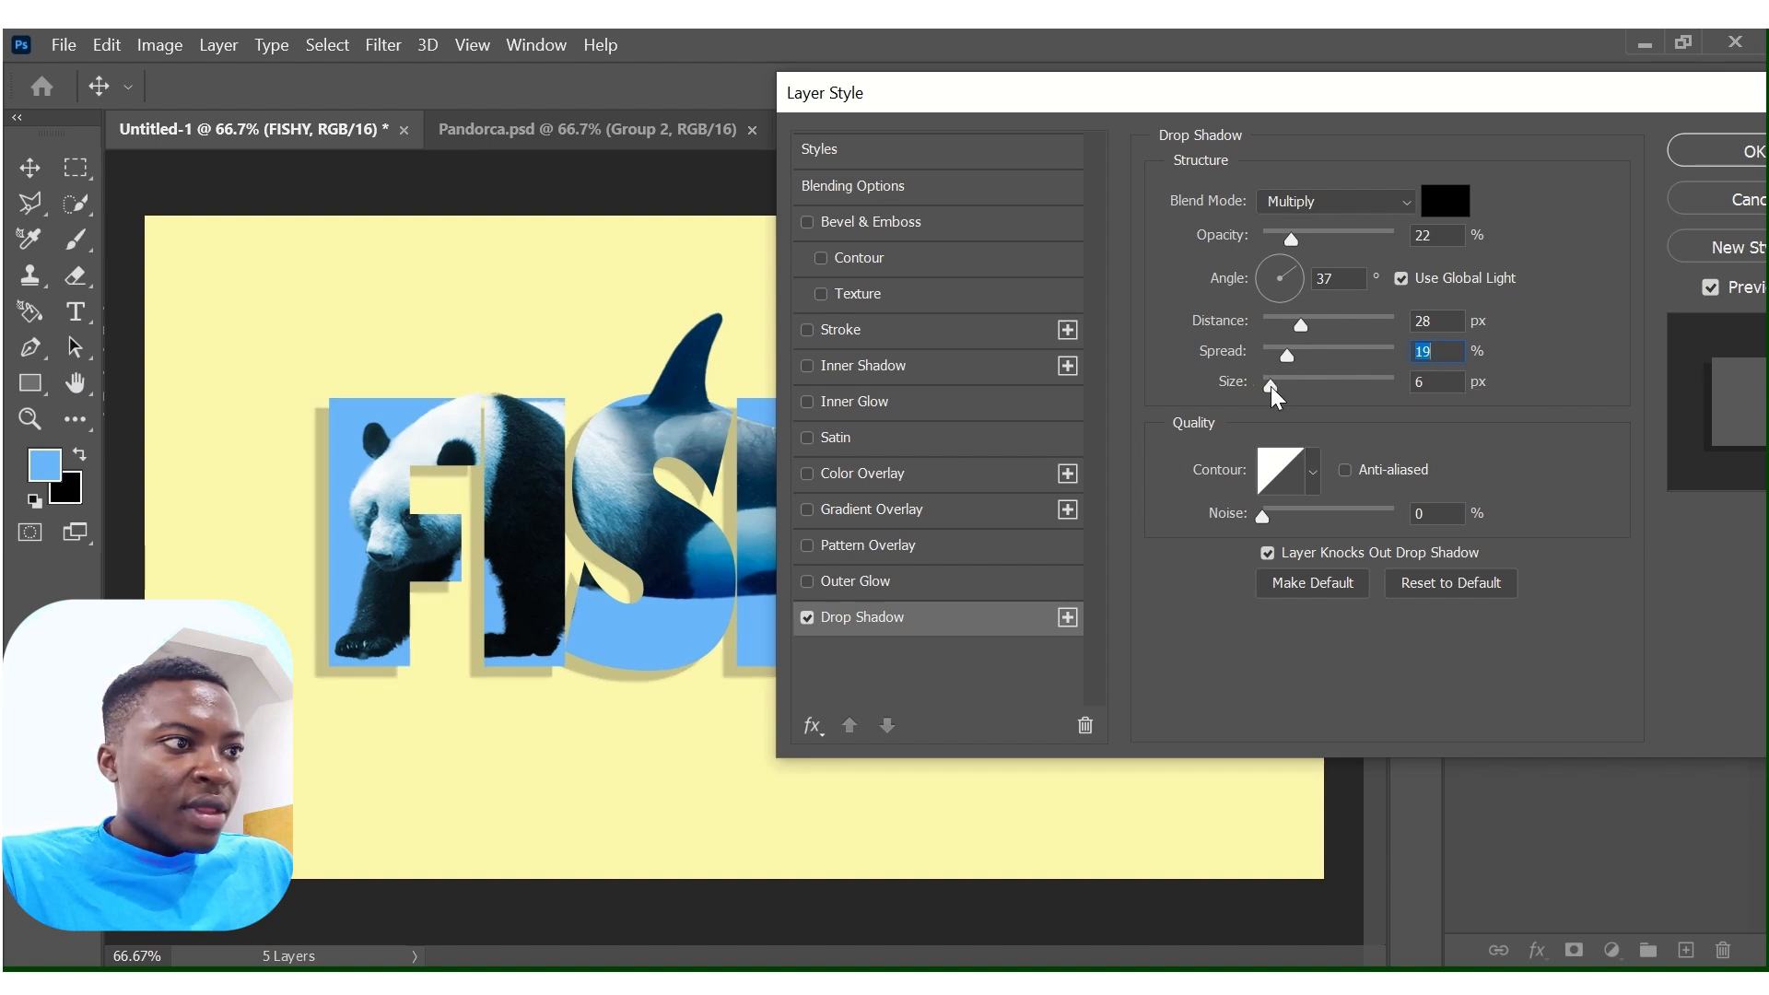
{"action": "left_click", "coordinate": [1270, 386]}
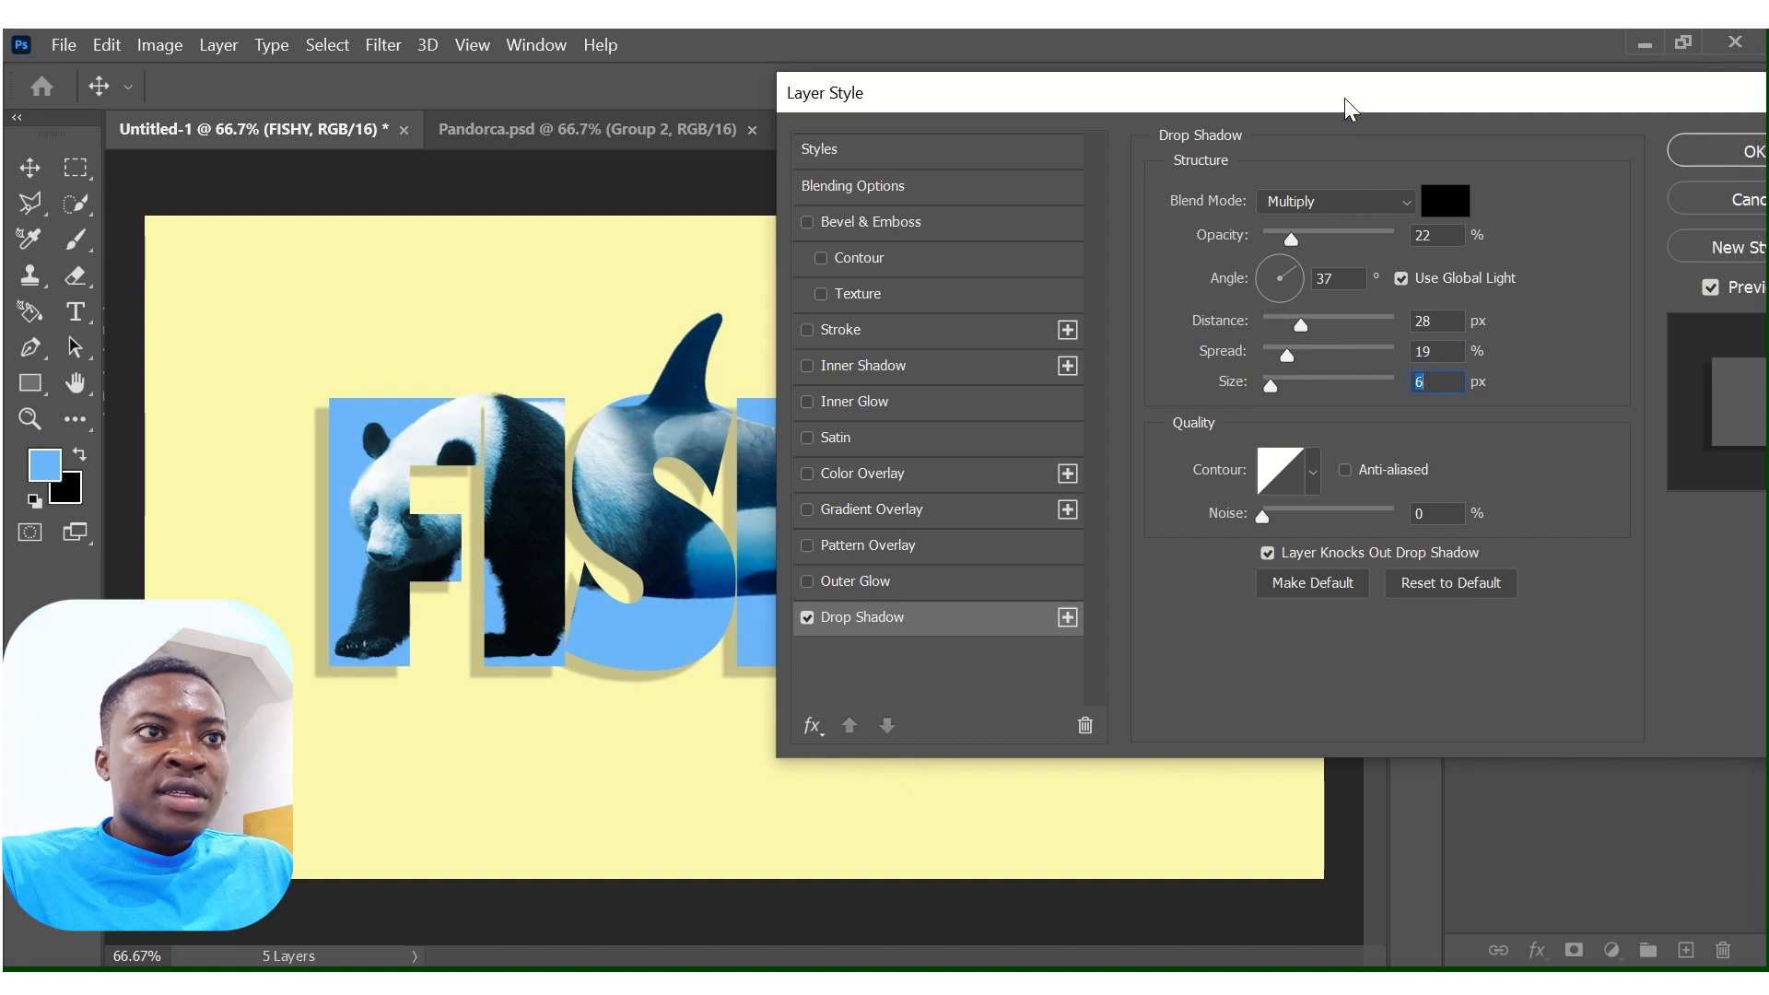
{"action": "left_click_drag", "start_coordinate": [1346, 98], "coordinate": [1159, 100]}
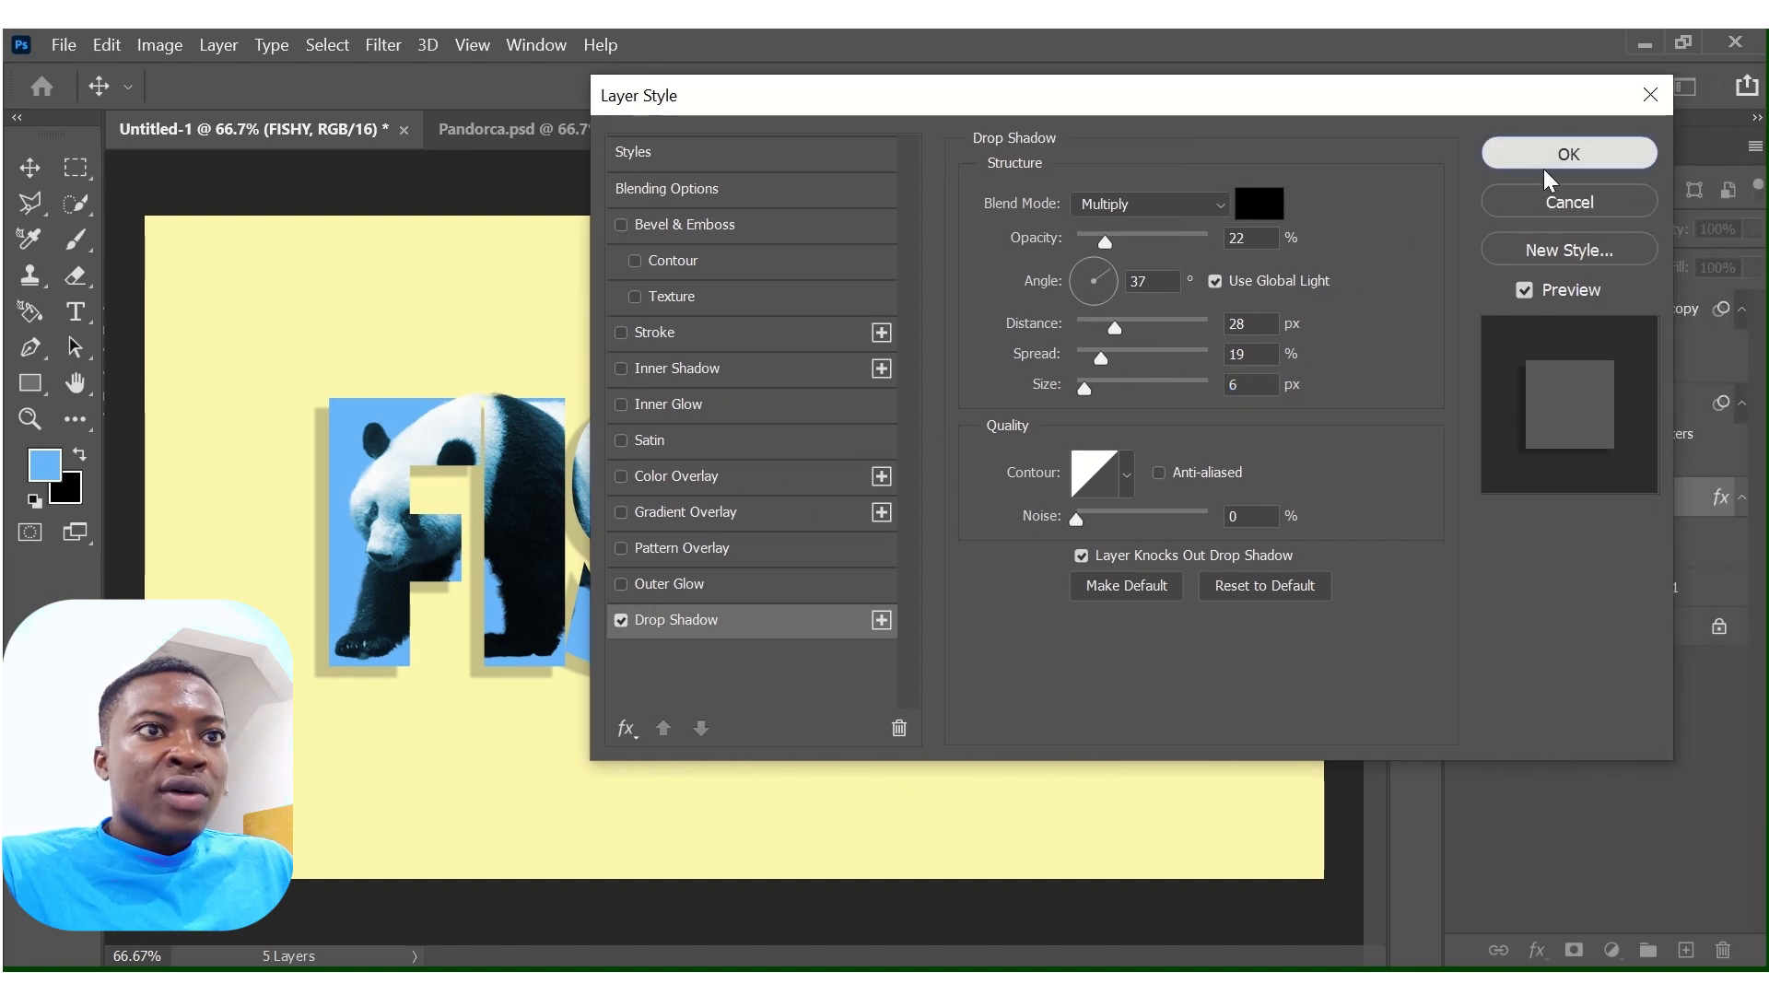
{"action": "left_click", "coordinate": [1568, 154]}
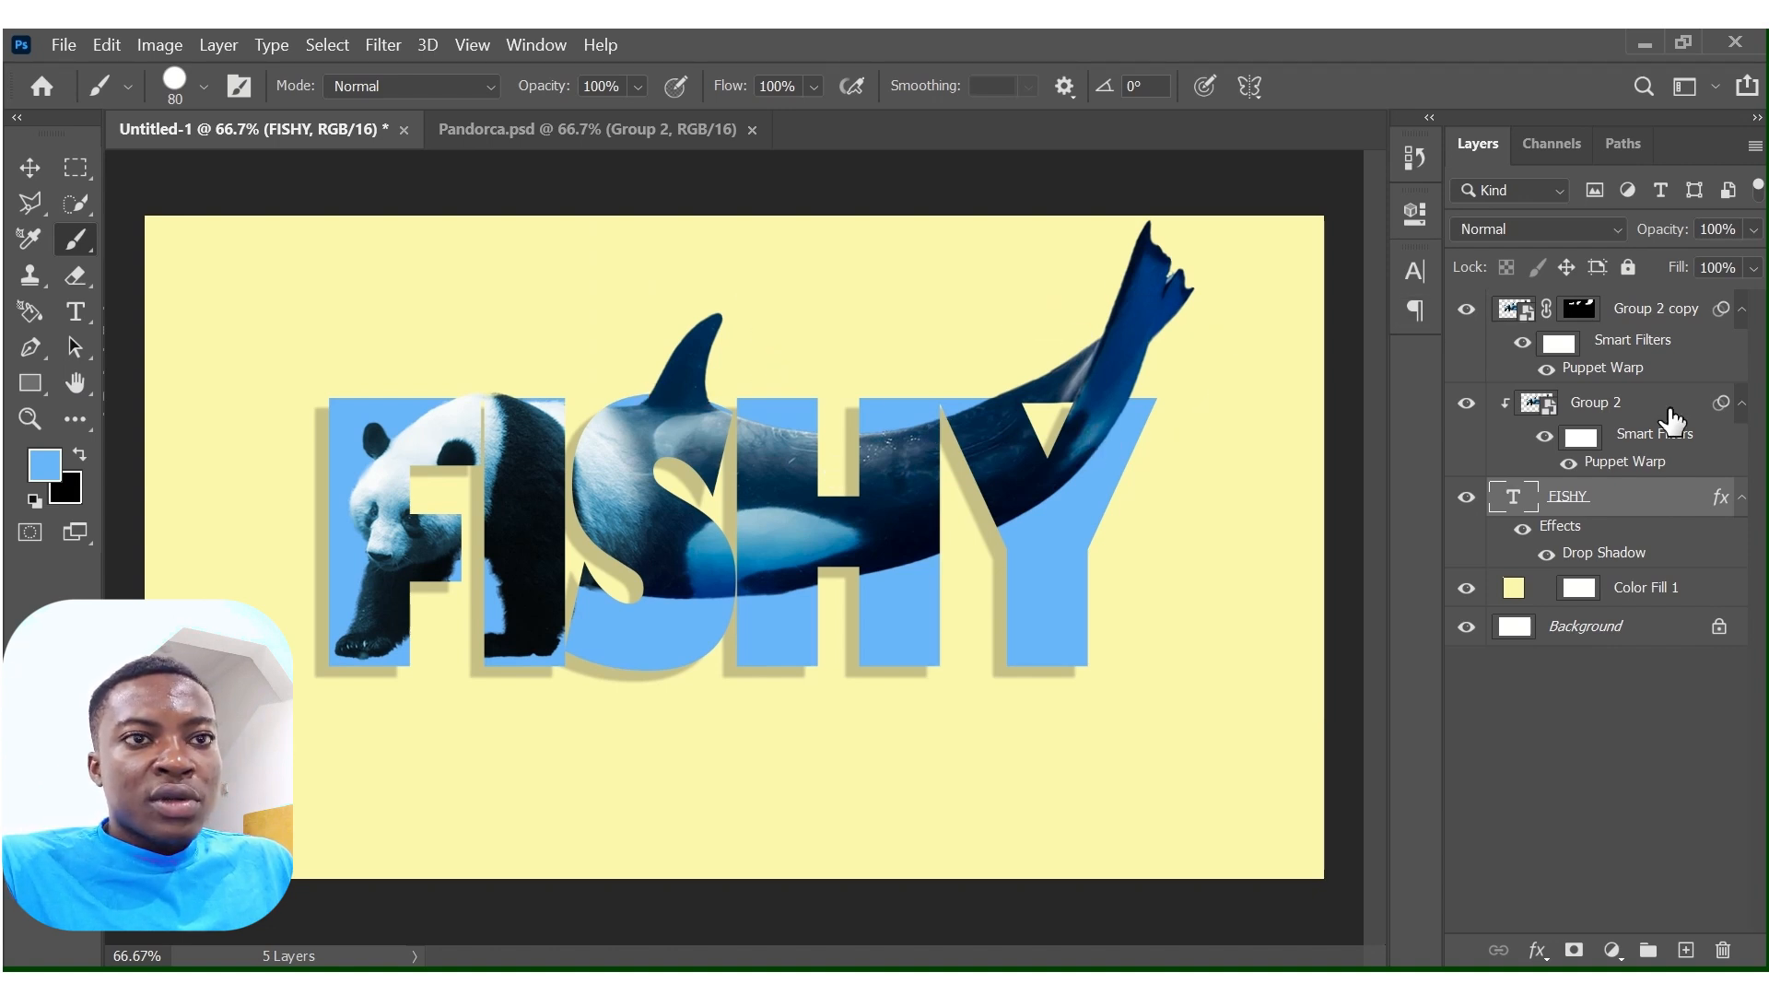
Add a drop shadow to the Group 2 copy layer with the same settings as the FISHY text shadow.
{"action": "left_click", "coordinate": [1650, 314]}
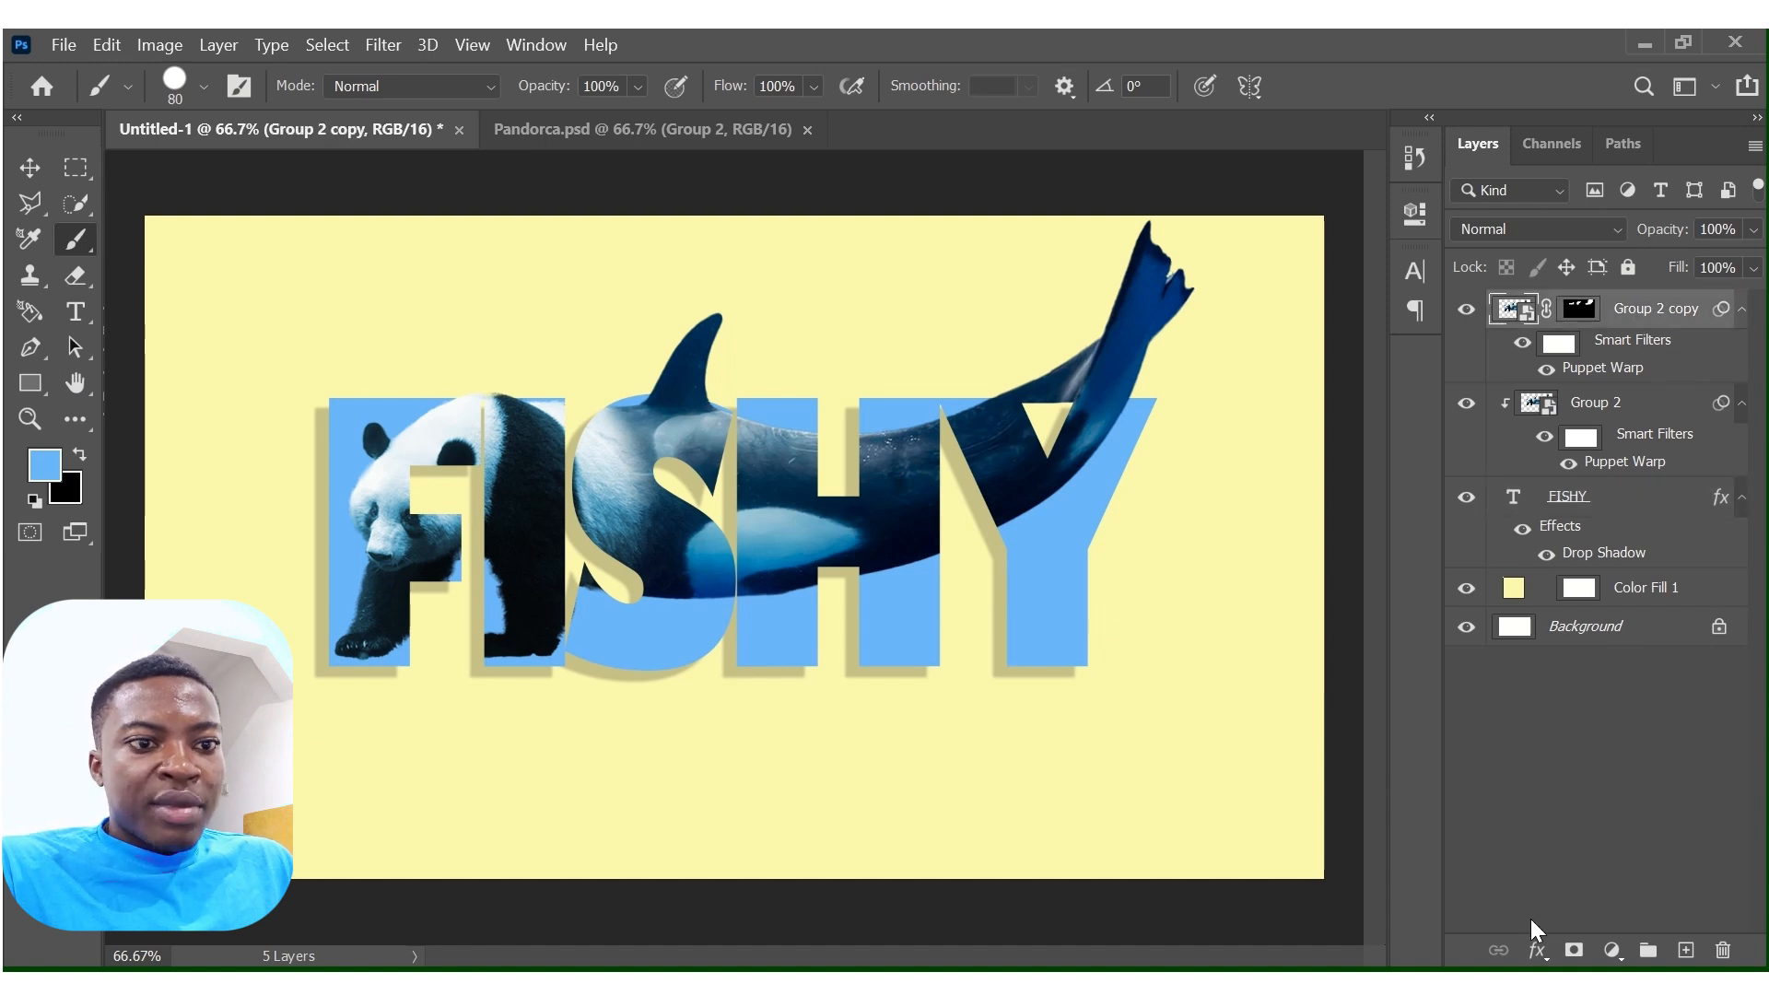
{"action": "left_click", "coordinate": [1537, 950]}
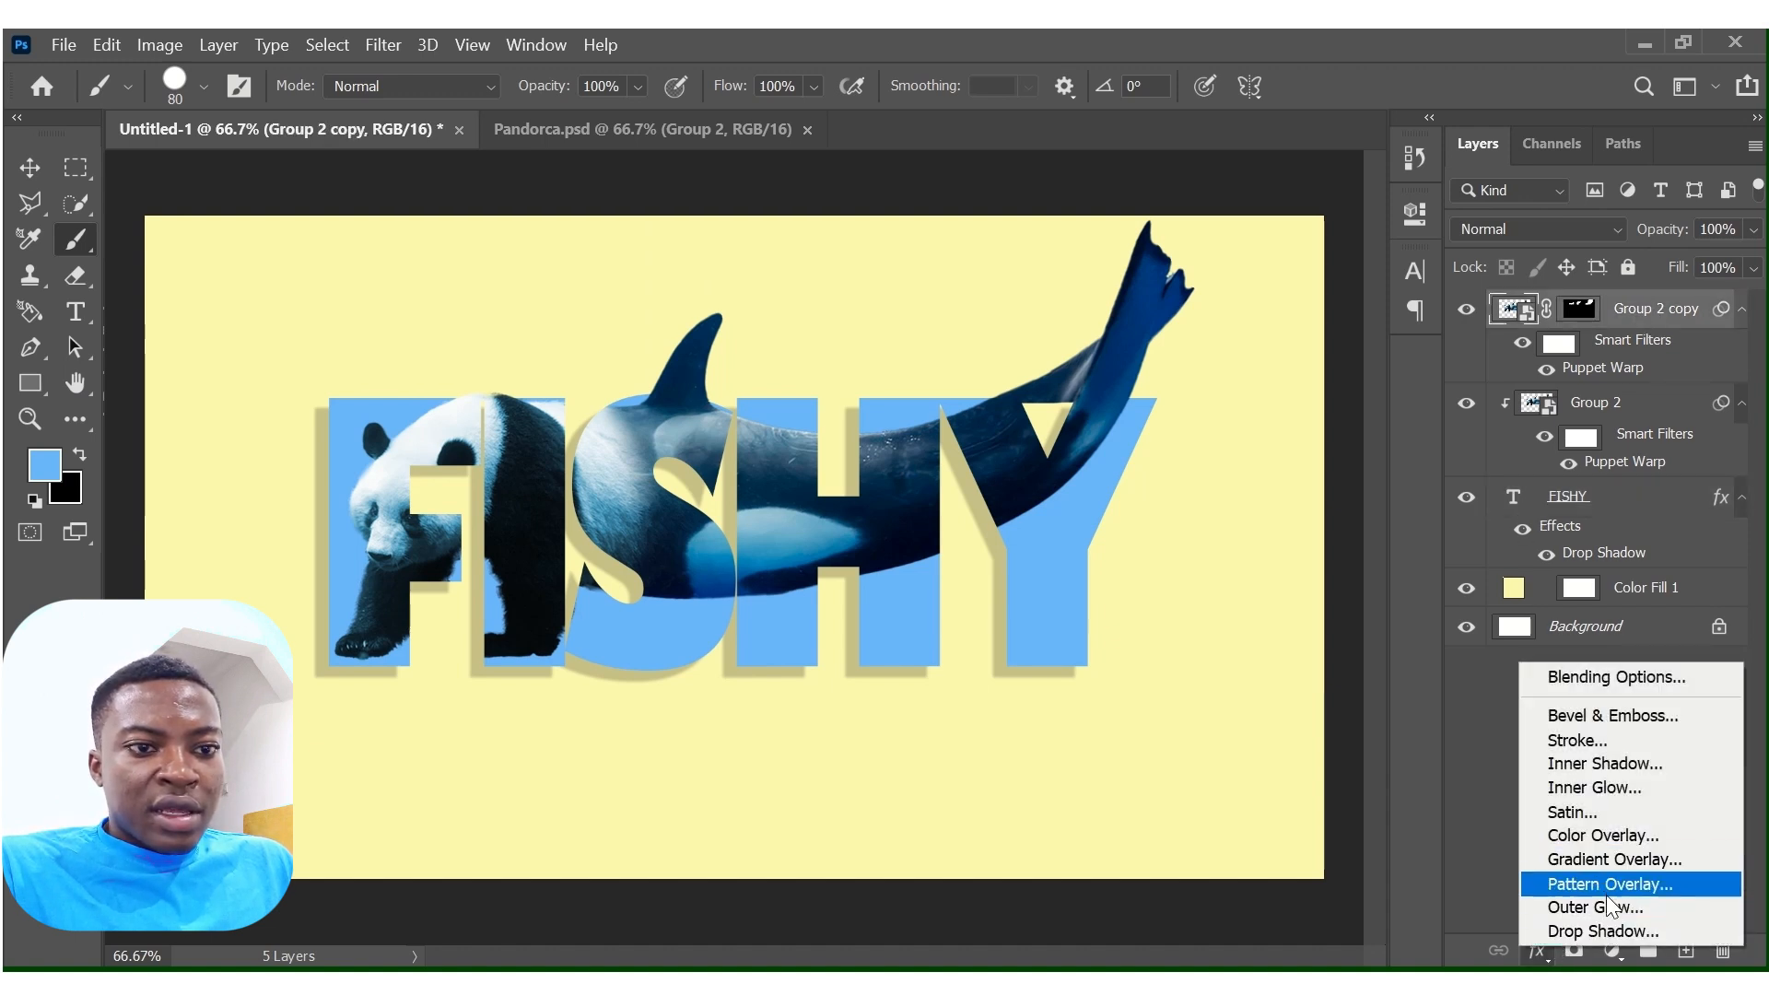
{"action": "left_click", "coordinate": [1605, 929]}
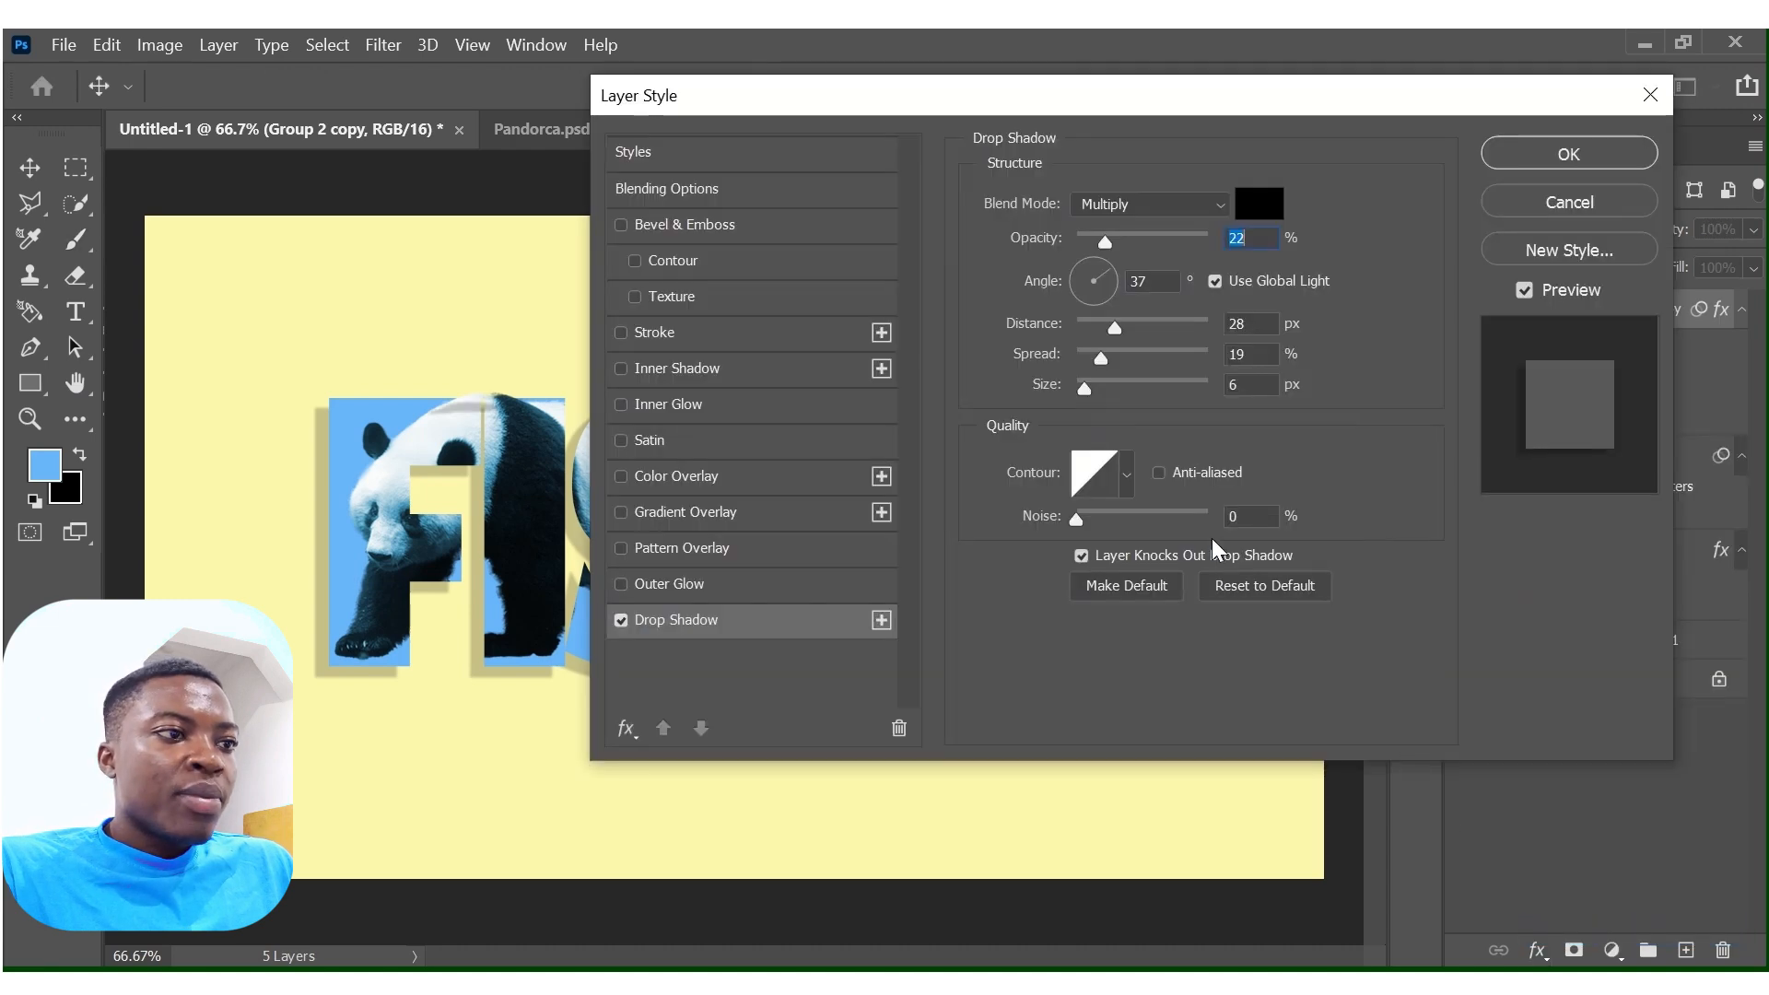
{"action": "left_click_drag", "start_coordinate": [983, 110], "coordinate": [1174, 103]}
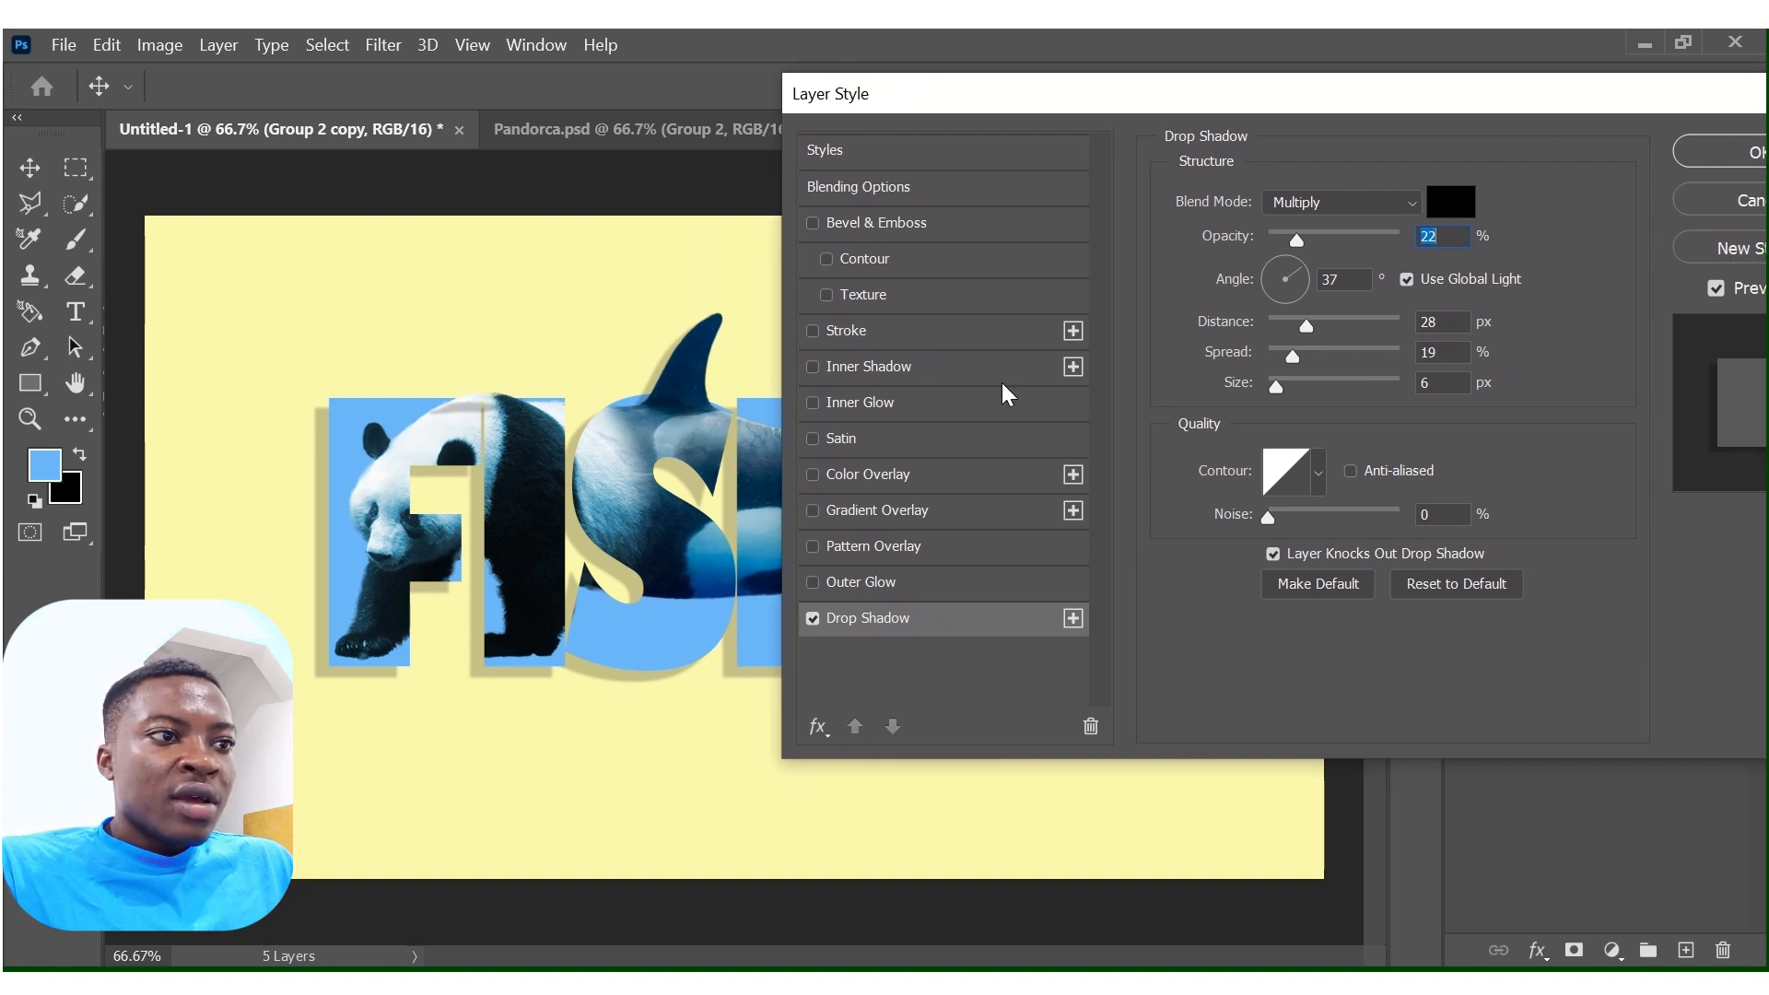
{"action": "left_click", "coordinate": [1705, 151]}
{"action": "key", "text": "b"}
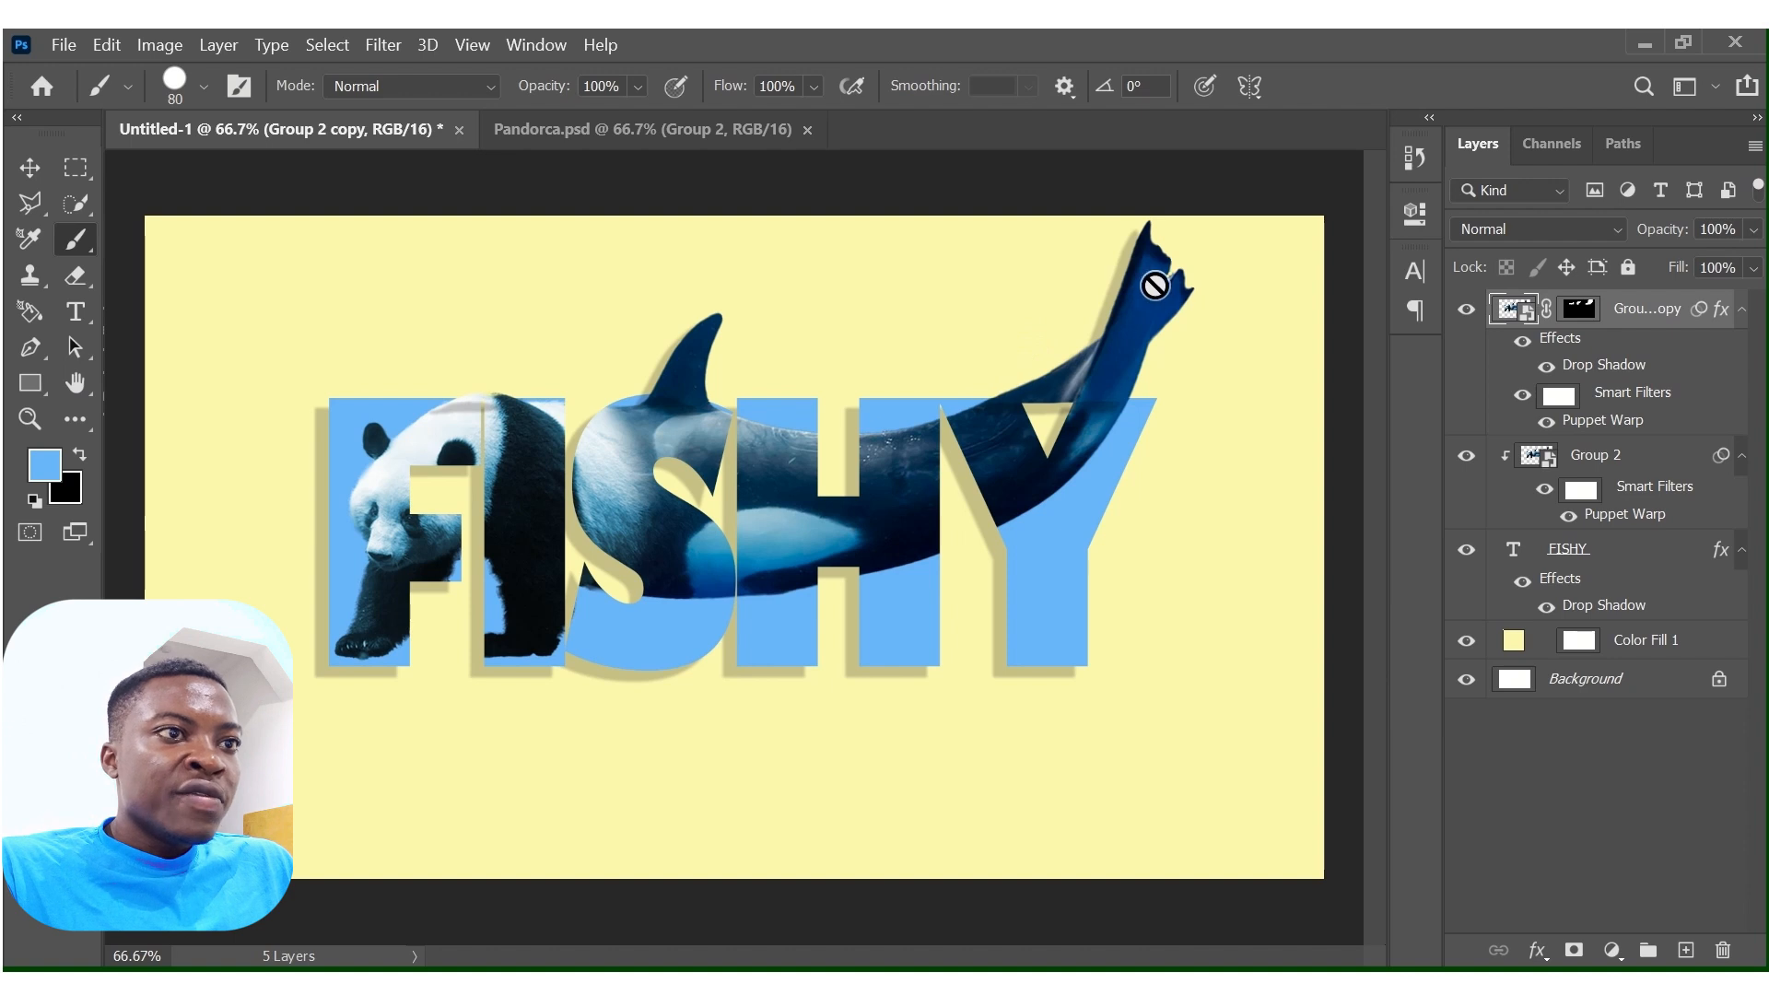